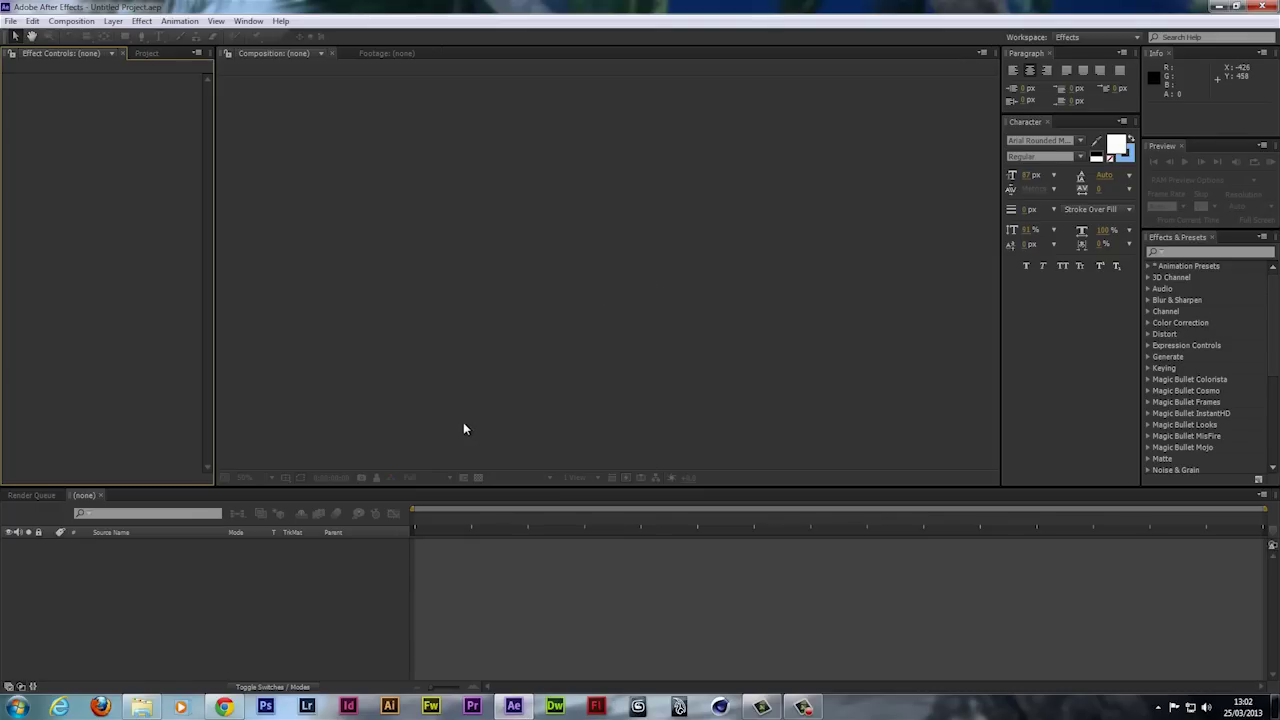
Watch the After Effects Template - 3D Logo Animation V2 video in the browser as reference, and close the browser.
{"action": "left_click", "coordinate": [223, 707]}
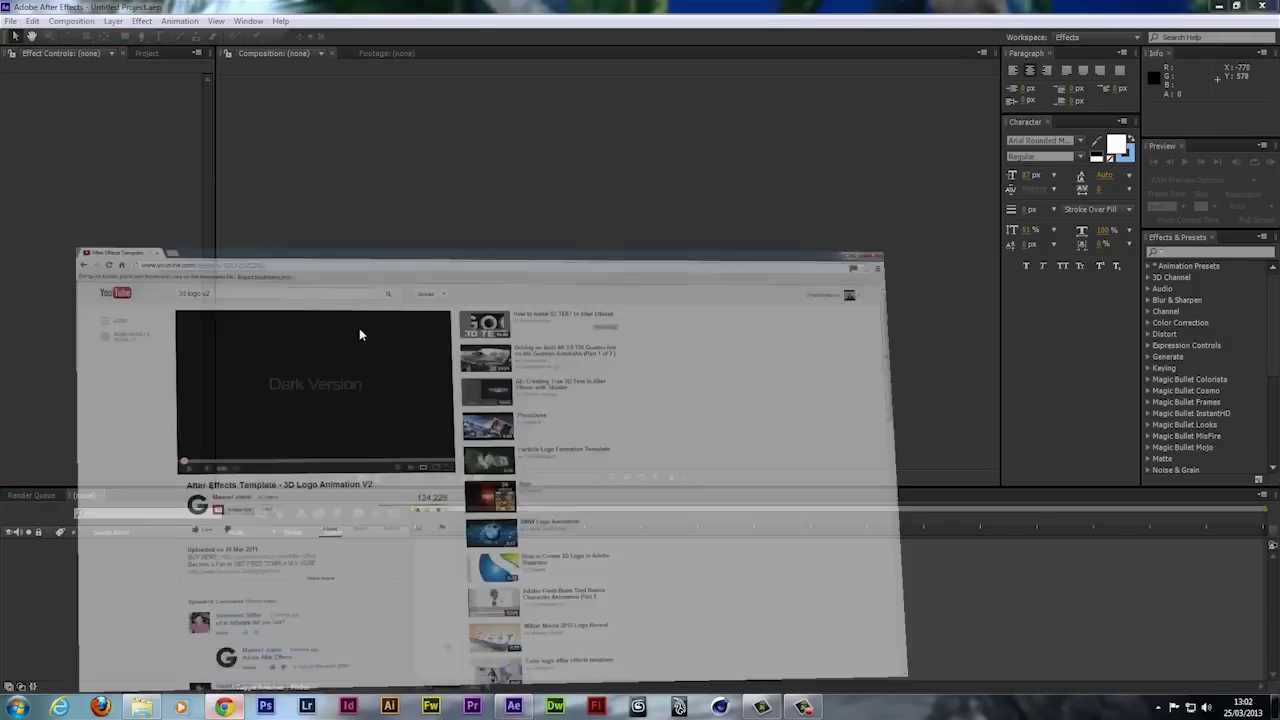
{"action": "left_click", "coordinate": [168, 351]}
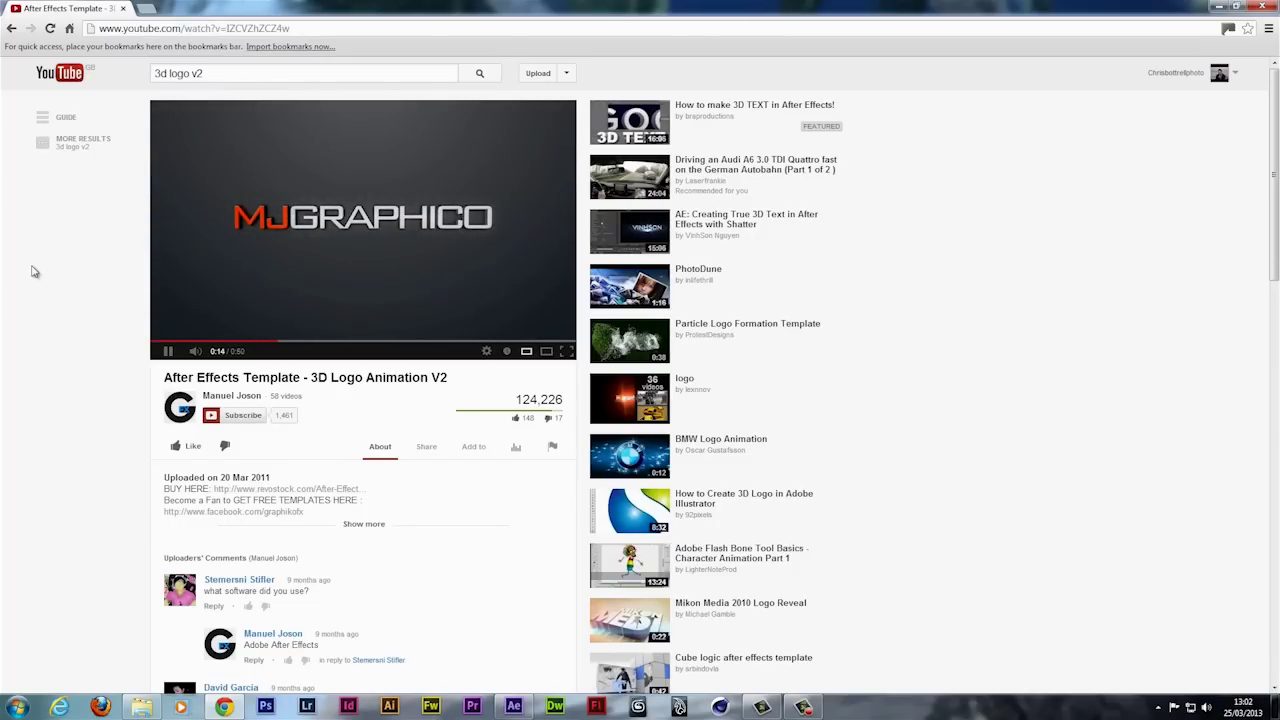
{"action": "left_click", "coordinate": [1264, 7]}
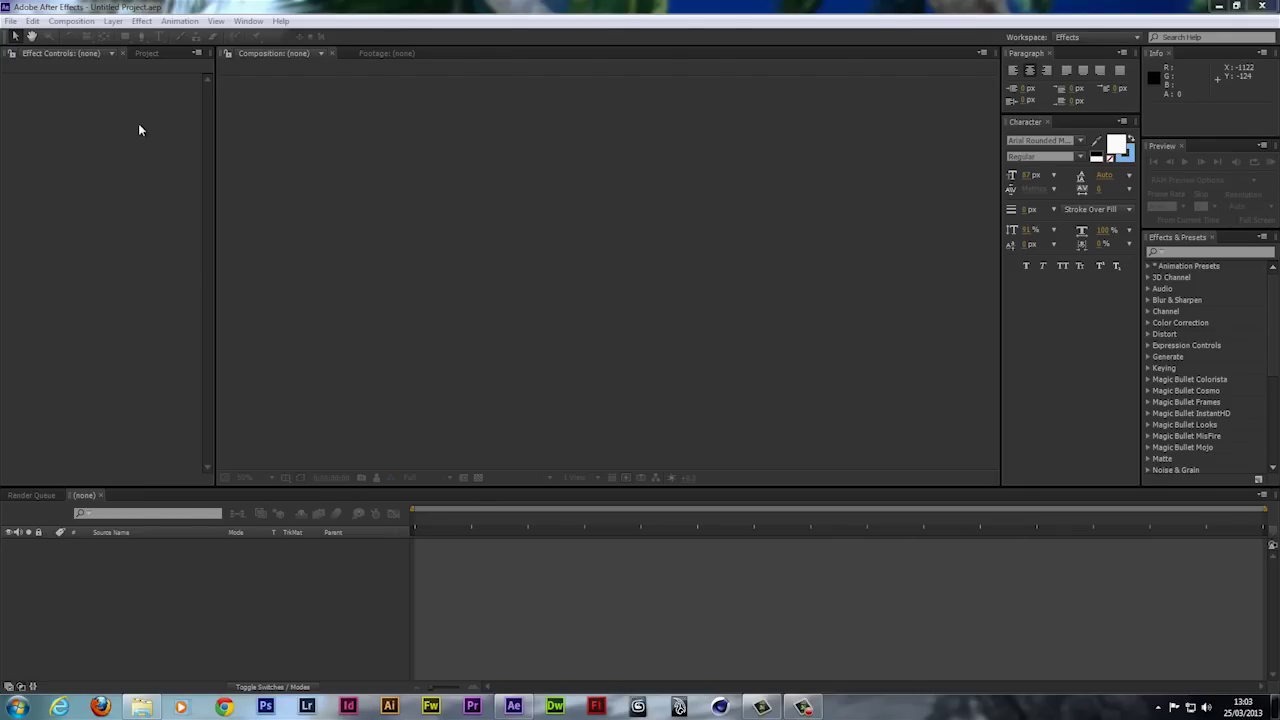
Create a new 1920 x 1080 composition using the Ray-traced 3D renderer with ray-tracing quality set to 3.
{"action": "left_click", "coordinate": [71, 21]}
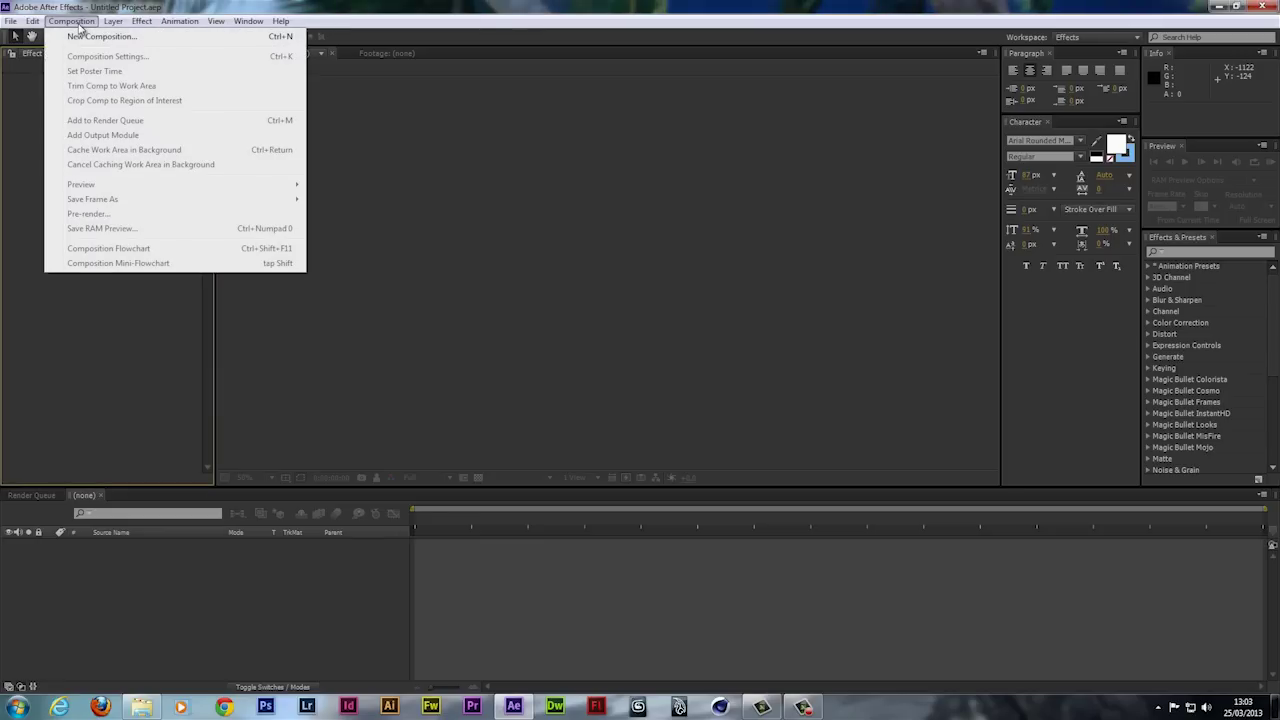
{"action": "left_click", "coordinate": [88, 38]}
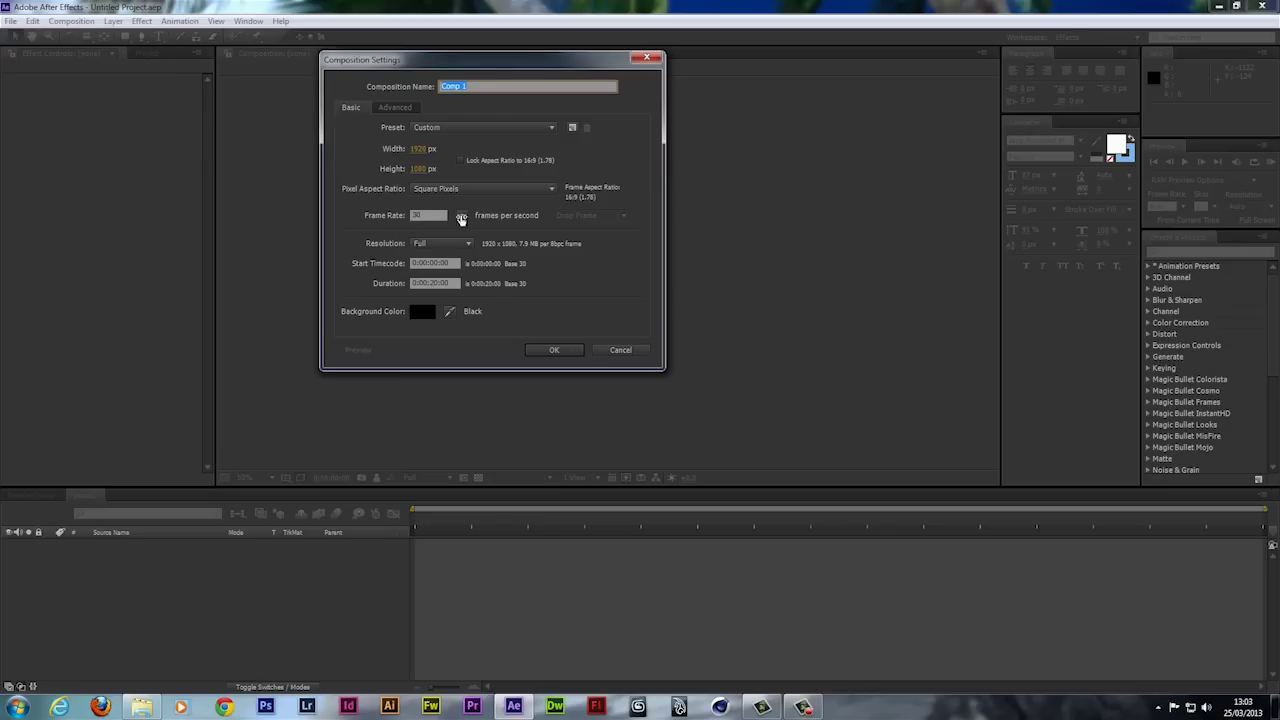
{"action": "left_click", "coordinate": [406, 108]}
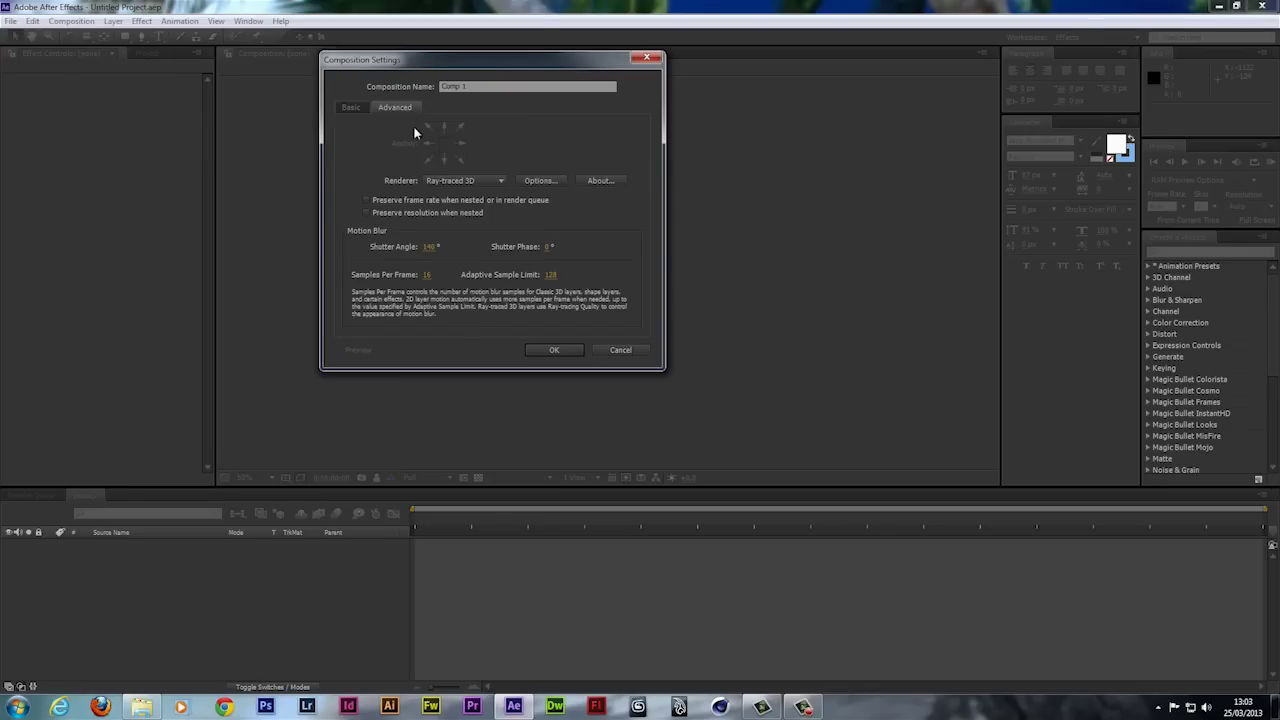
{"action": "left_click", "coordinate": [455, 182]}
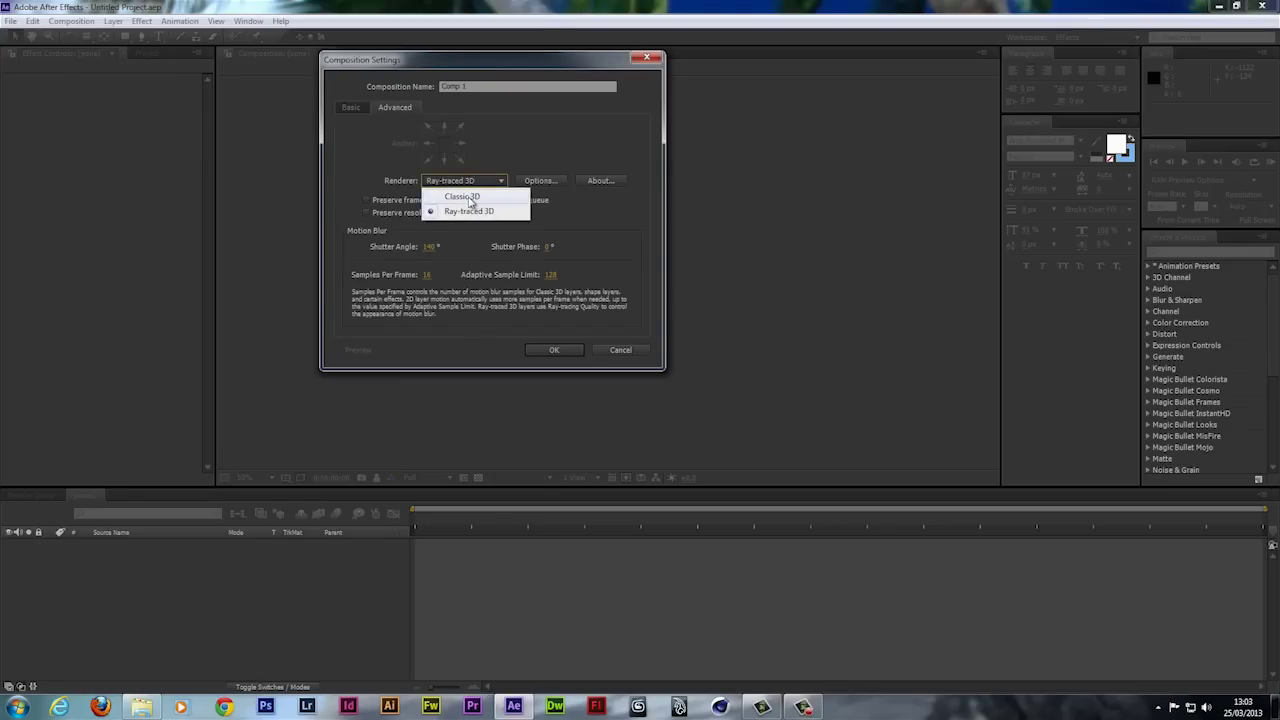
{"action": "left_click", "coordinate": [470, 210]}
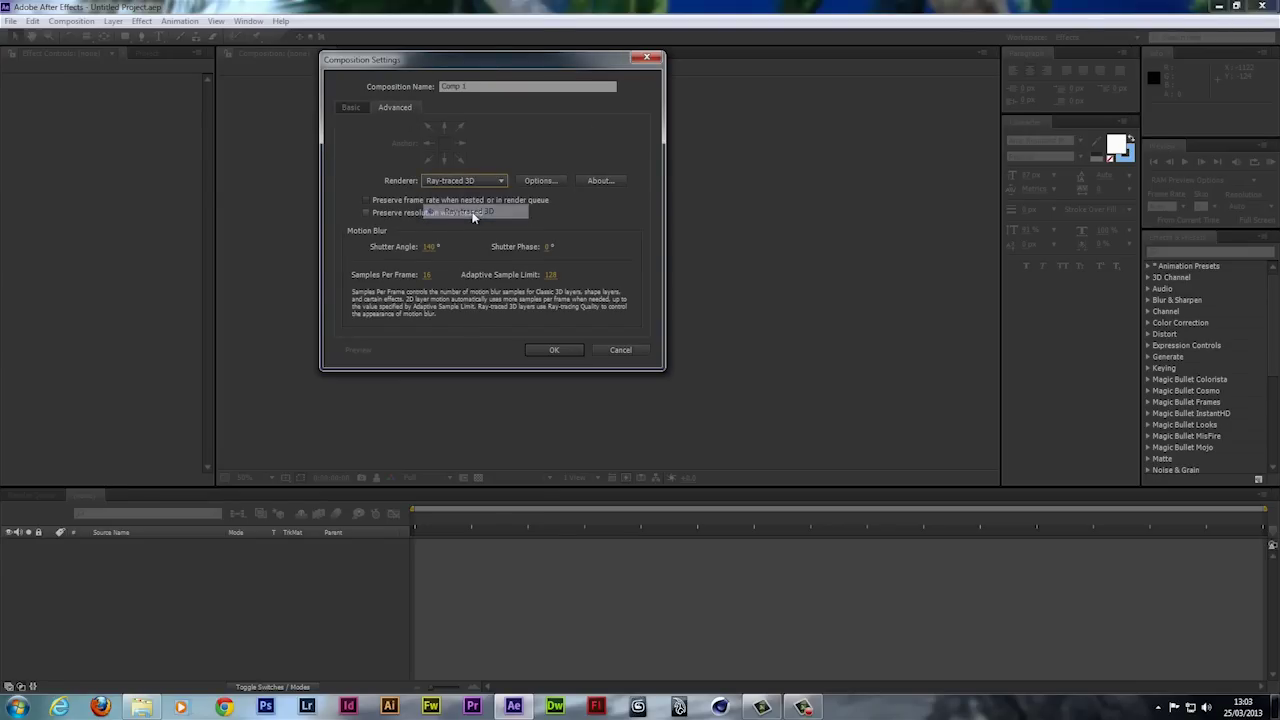
{"action": "left_click", "coordinate": [536, 181]}
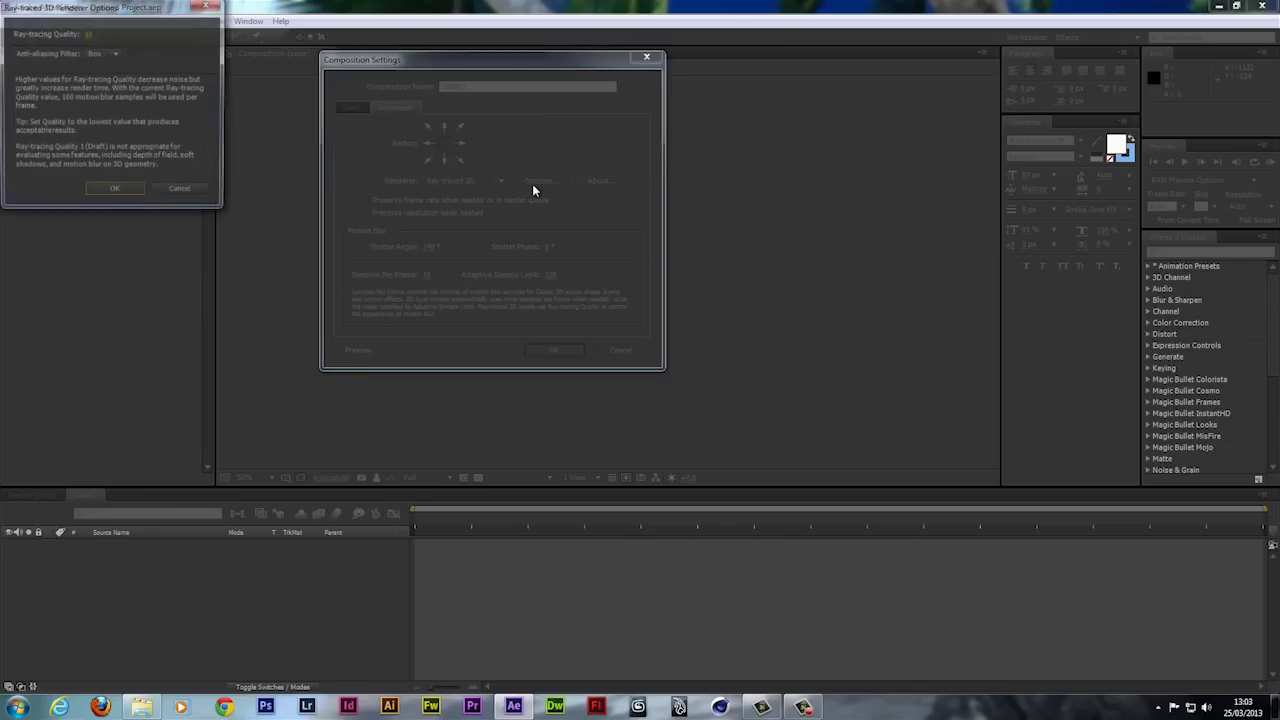
{"action": "left_click", "coordinate": [87, 34]}
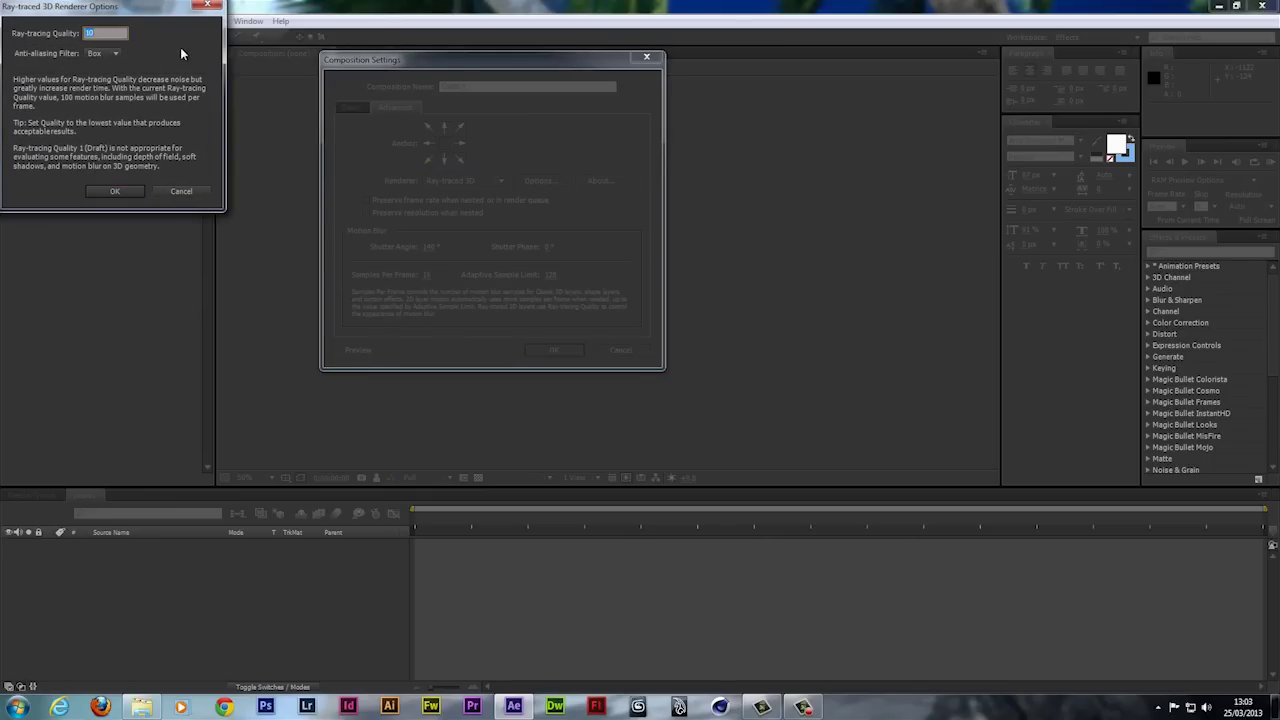
{"action": "type", "text": "3"}
{"action": "left_click", "coordinate": [110, 192]}
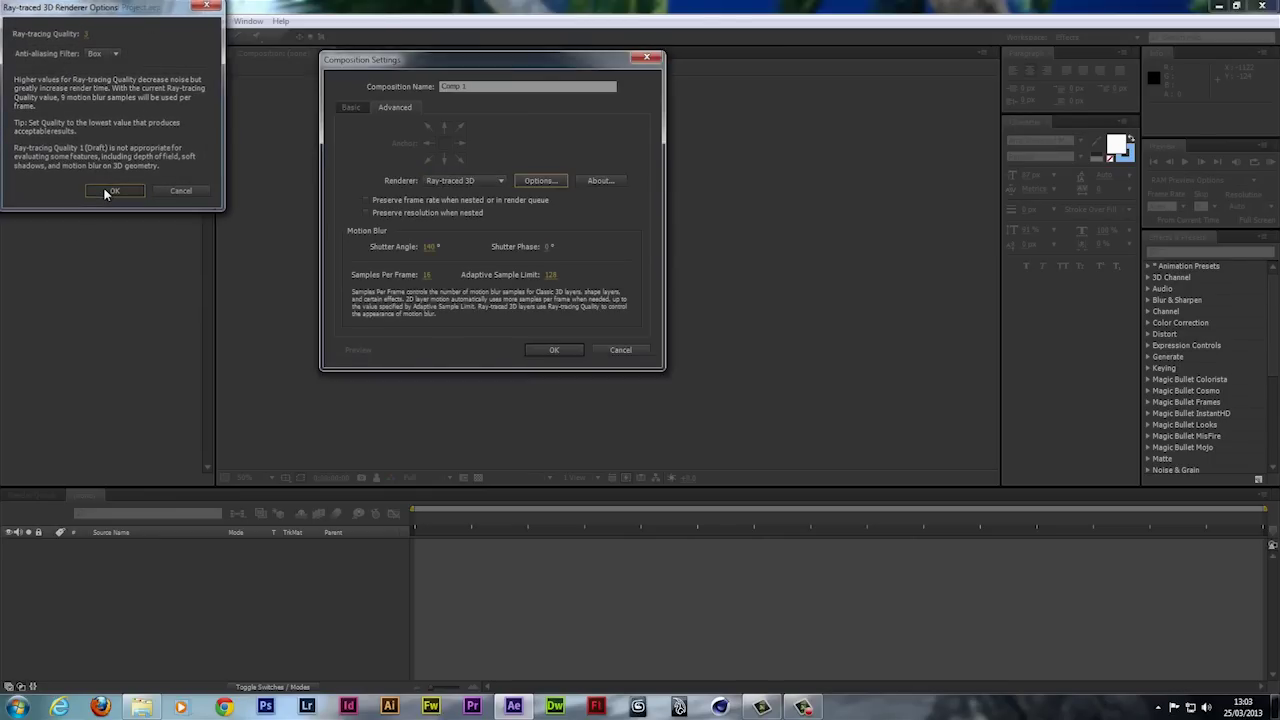
{"action": "left_click", "coordinate": [548, 351]}
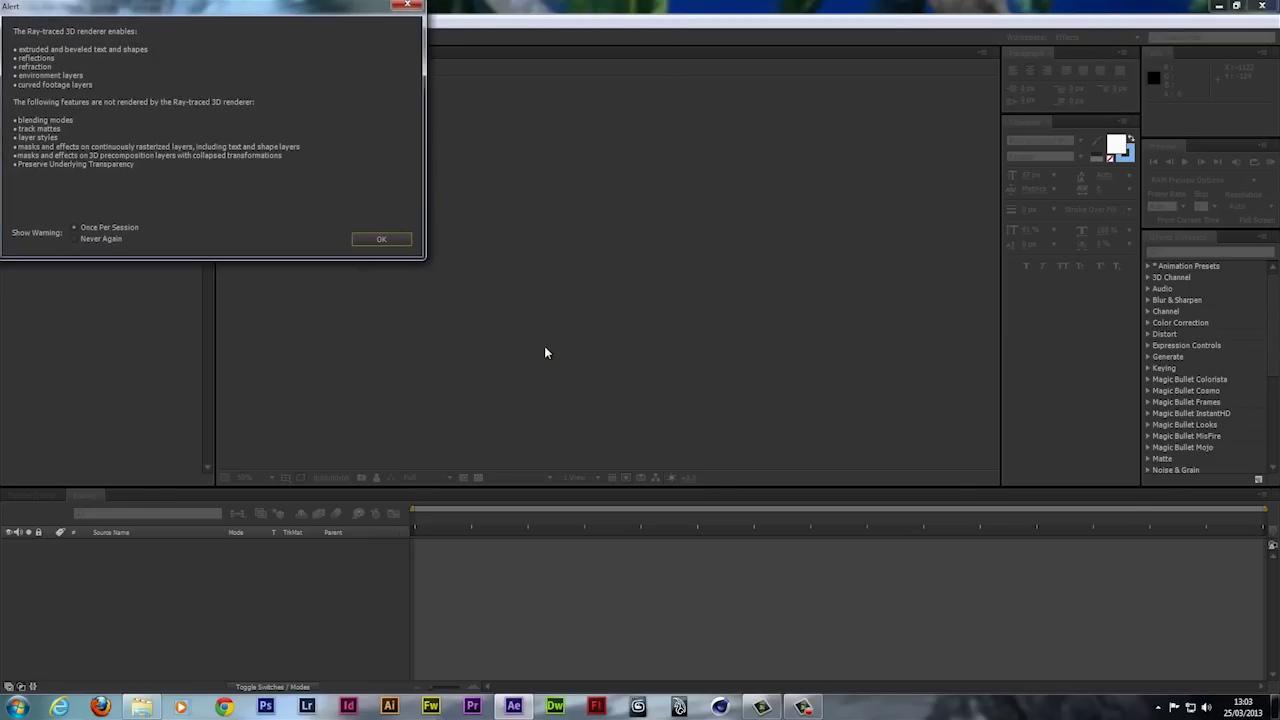
{"action": "left_click", "coordinate": [398, 244]}
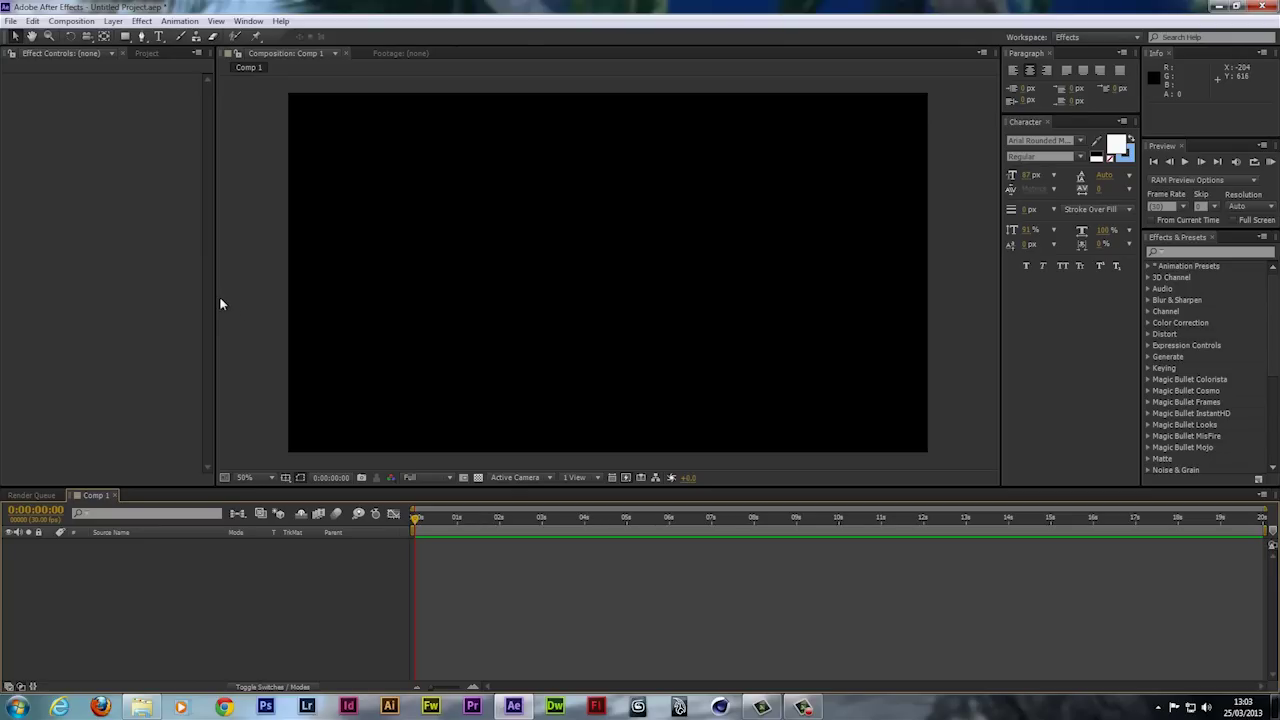
Add a new solid layer matching the composition size.
{"action": "left_click", "coordinate": [113, 21]}
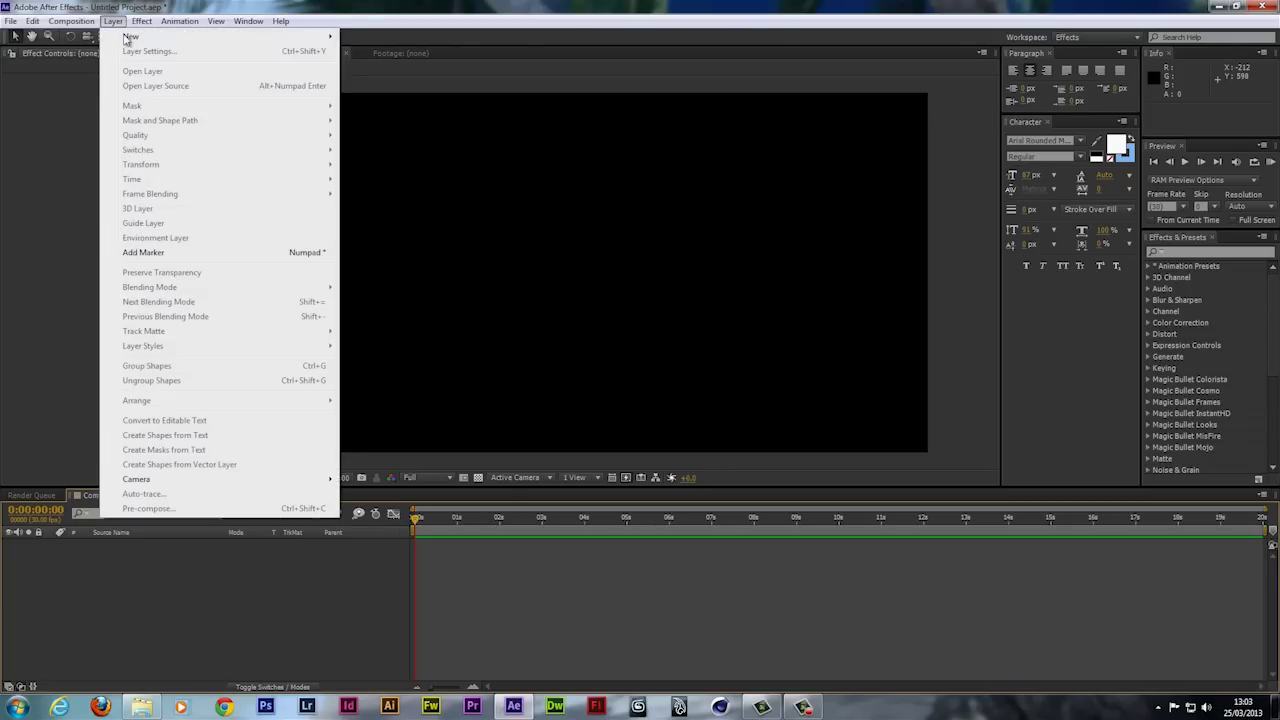
{"action": "mouse_move", "coordinate": [267, 50]}
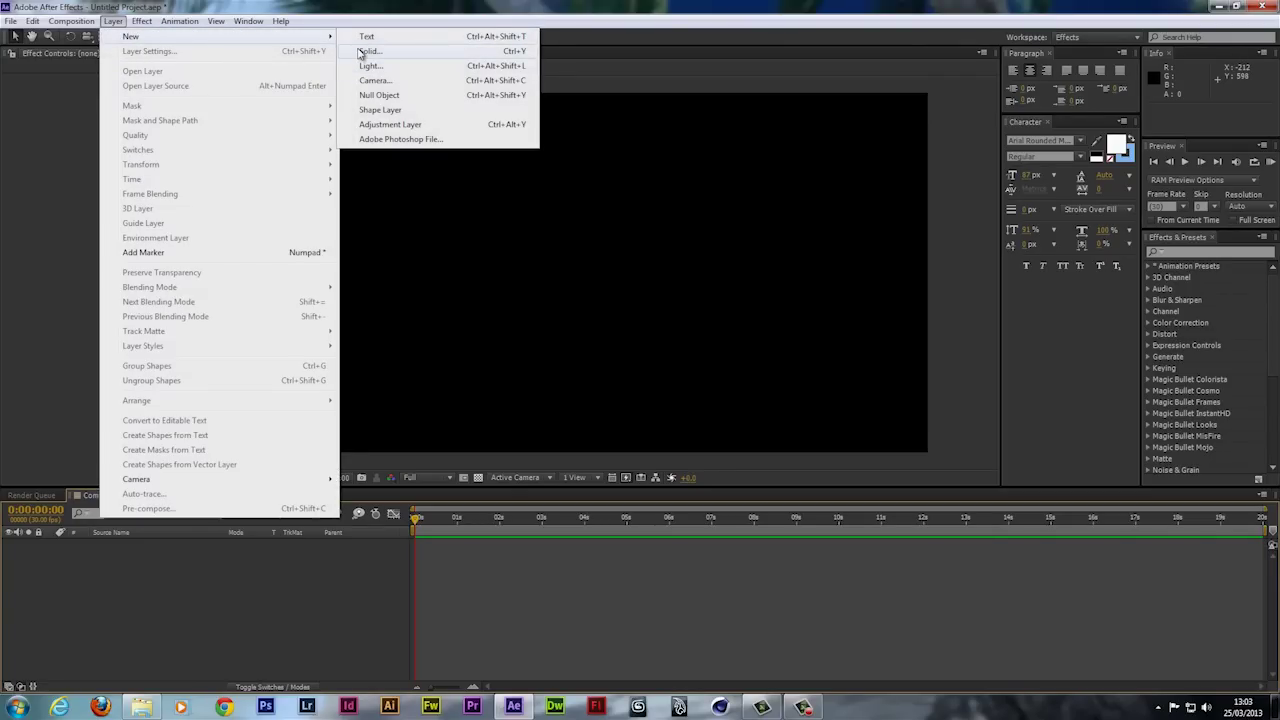
{"action": "left_click", "coordinate": [366, 51]}
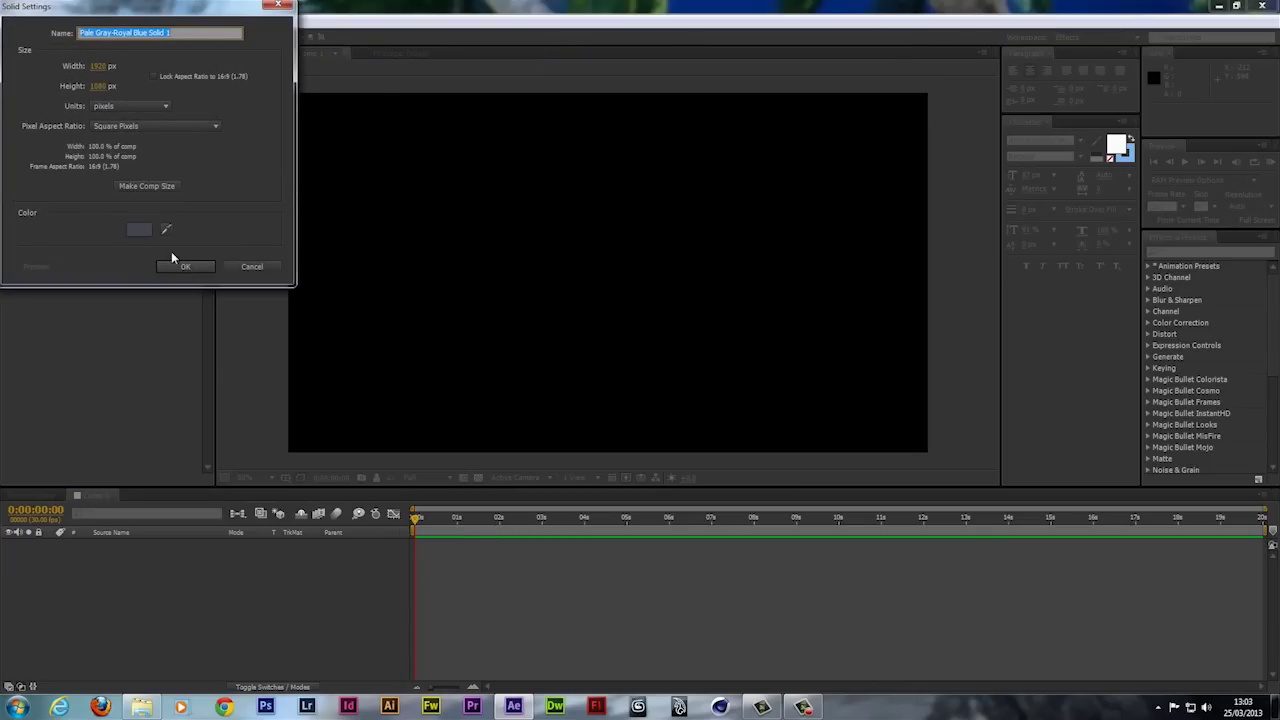
{"action": "left_click", "coordinate": [145, 188]}
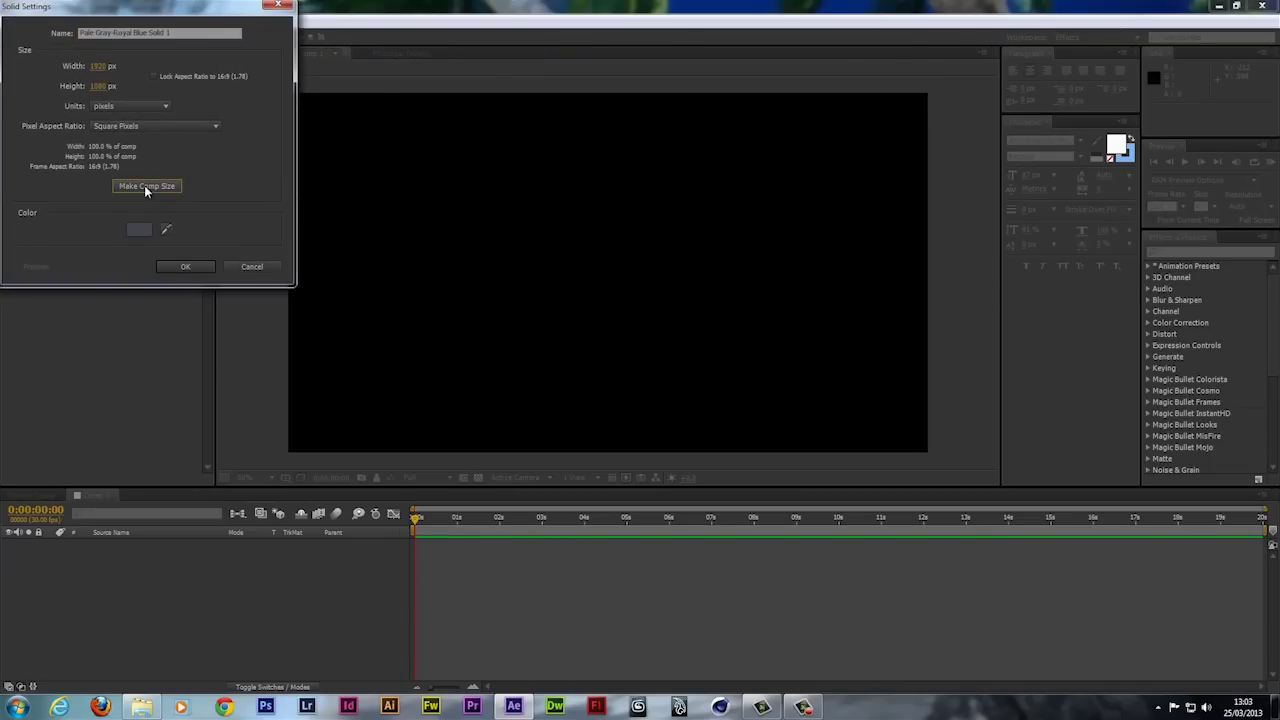
{"action": "left_click", "coordinate": [183, 268]}
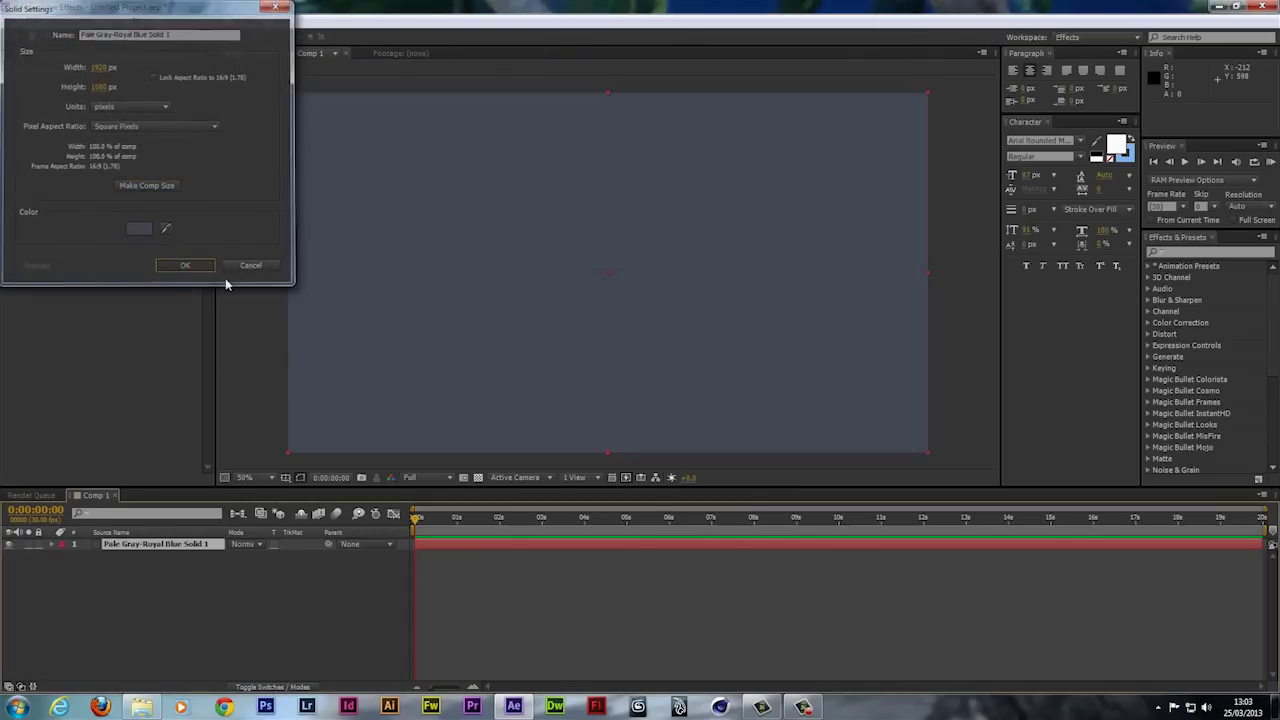
Find the Ramp effect and apply it to the solid layer.
{"action": "left_click", "coordinate": [1192, 258]}
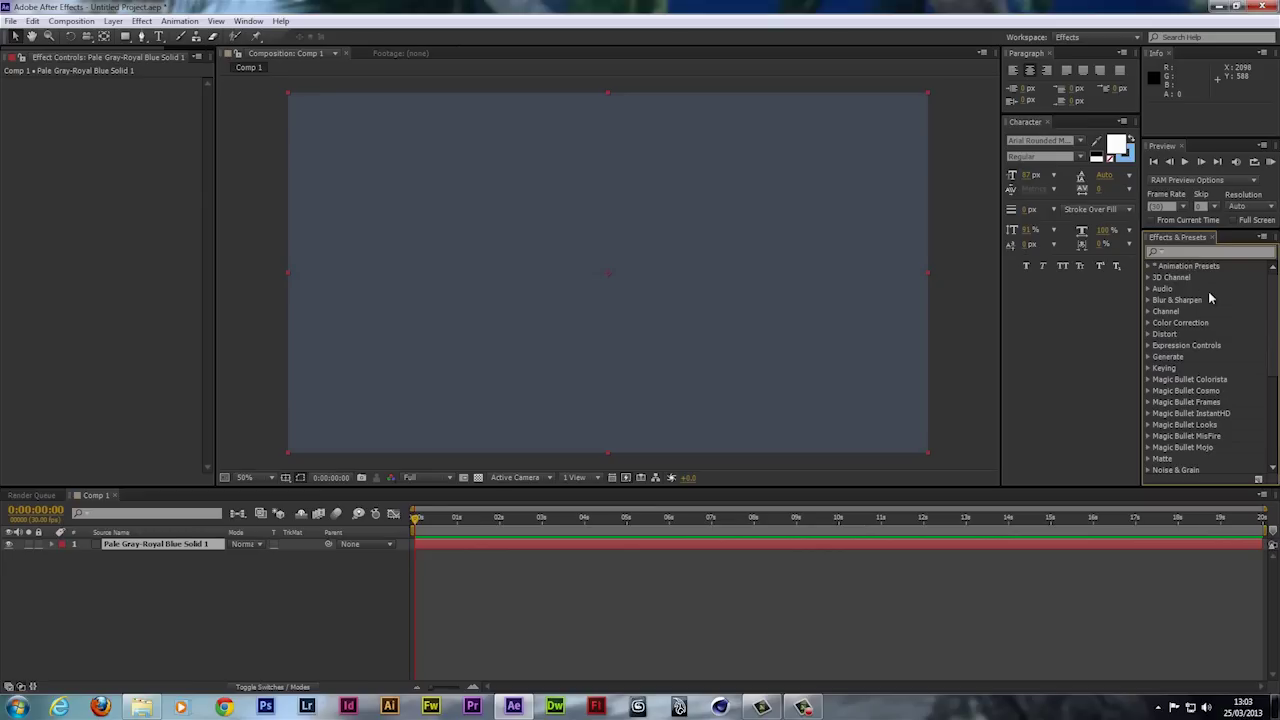
{"action": "type", "text": "ram"}
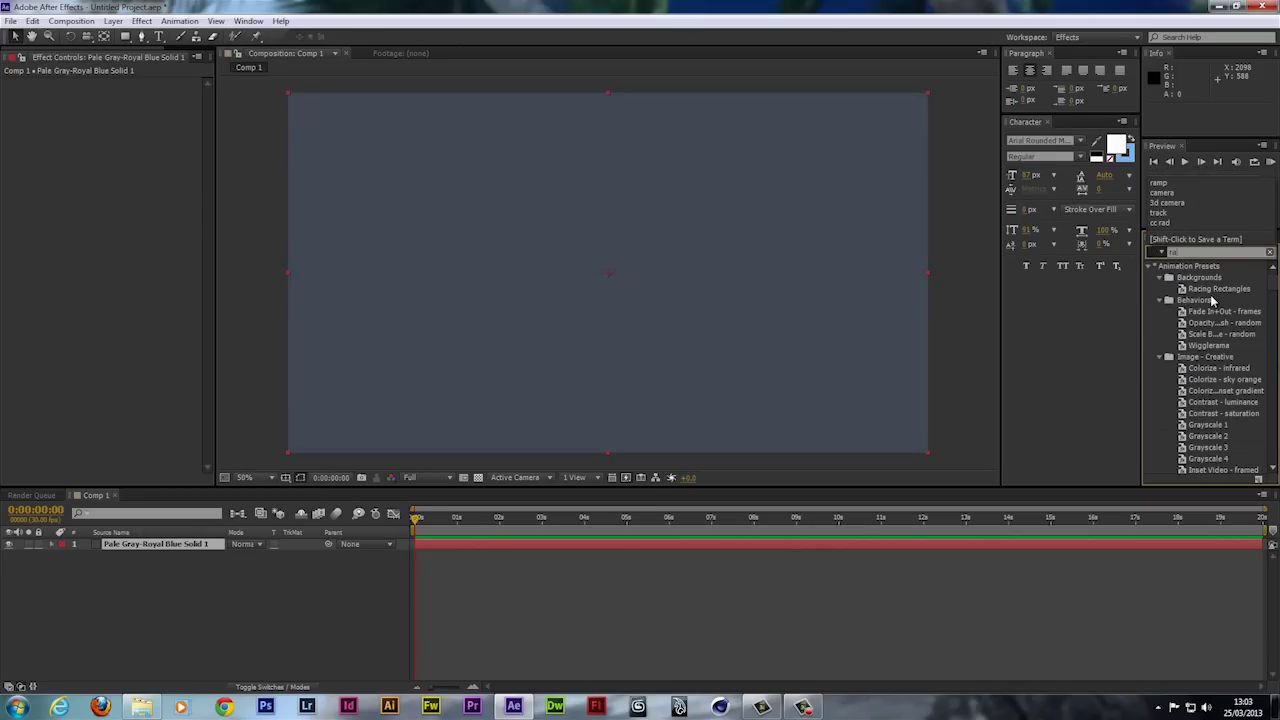
{"action": "type", "text": "p"}
{"action": "left_click_drag", "start_coordinate": [1183, 277], "coordinate": [628, 285]}
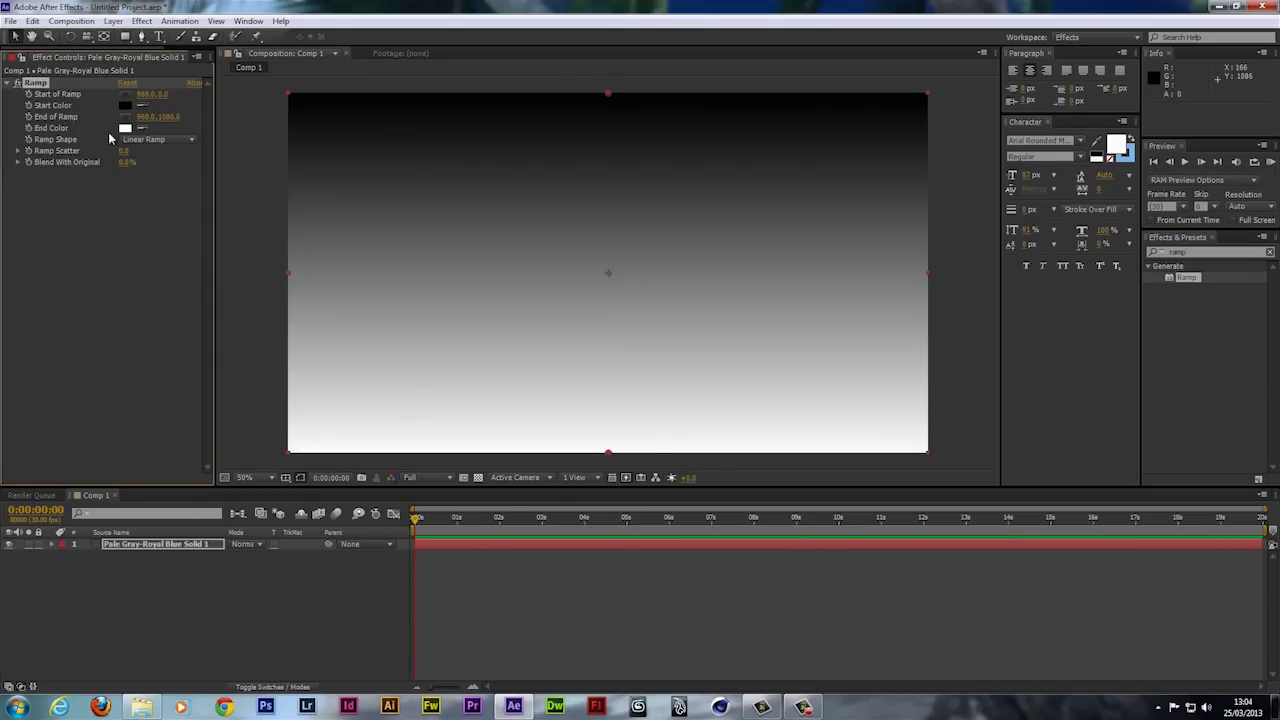
Change the ramp shape to Radial Ramp and move its start point to about 960, 542.
{"action": "left_click", "coordinate": [137, 143]}
{"action": "left_click", "coordinate": [145, 170]}
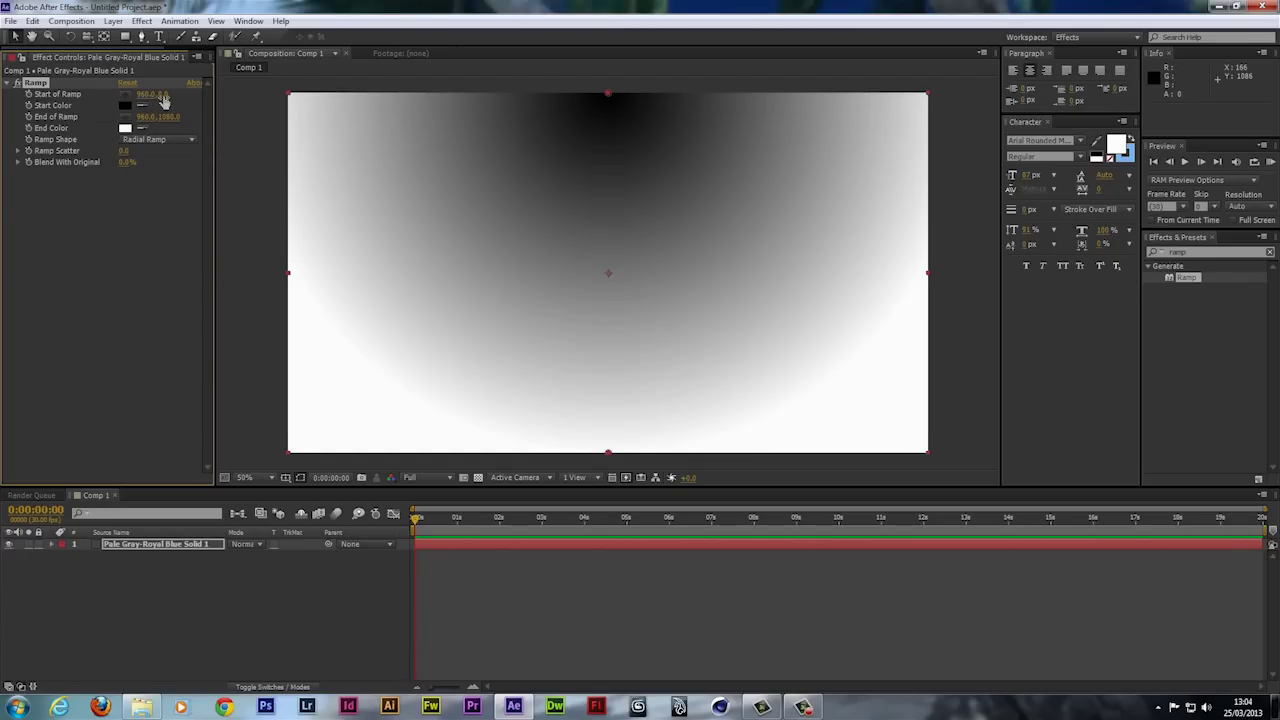
{"action": "mouse_move", "coordinate": [160, 101]}
{"action": "left_mouse_down"}
{"action": "mouse_move", "coordinate": [225, 93]}
{"action": "mouse_move", "coordinate": [165, 97]}
{"action": "left_mouse_up"}
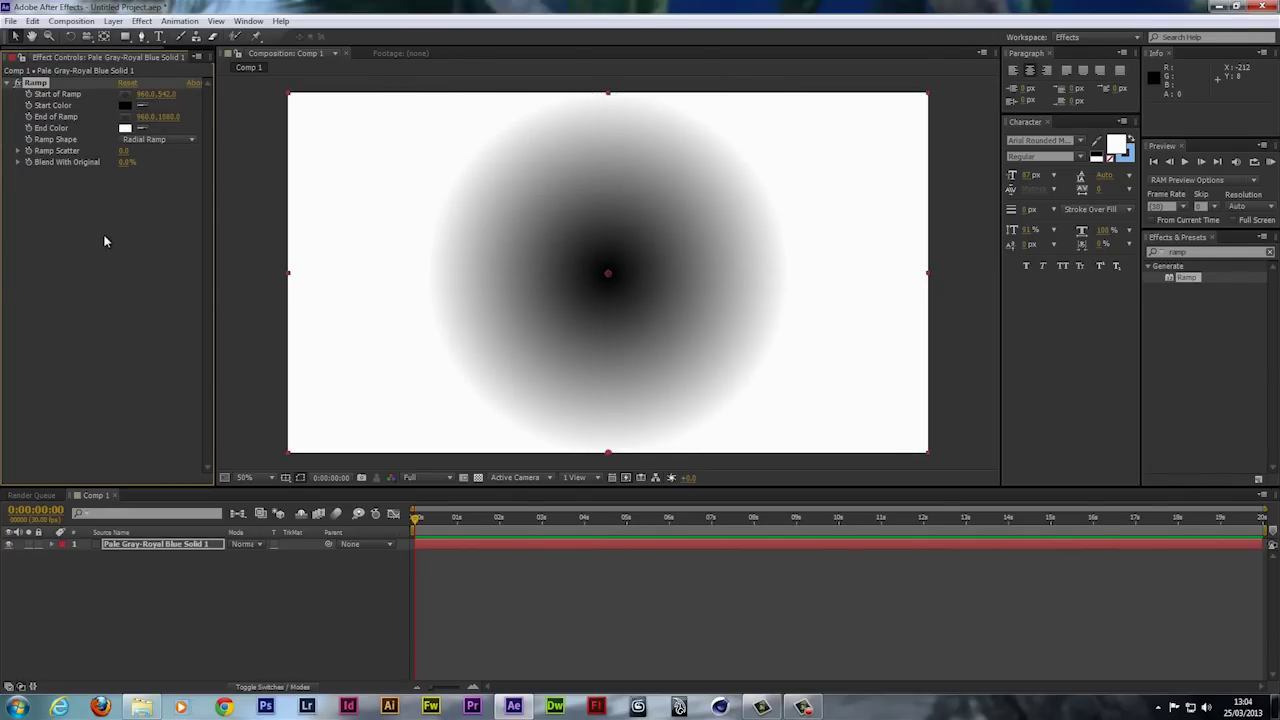
Set the ramp's start color to mid-gray 868686 and its end color to dark gray.
{"action": "left_click", "coordinate": [124, 105]}
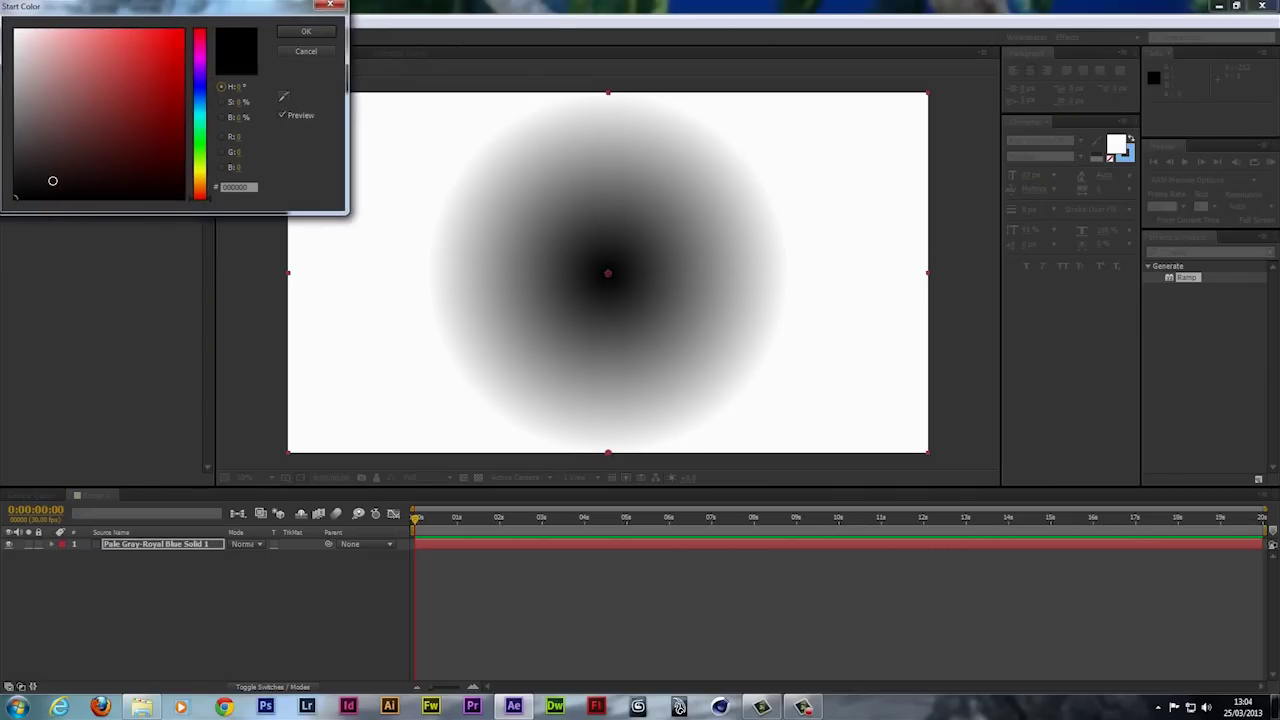
{"action": "left_click_drag", "start_coordinate": [36, 155], "coordinate": [3, 109]}
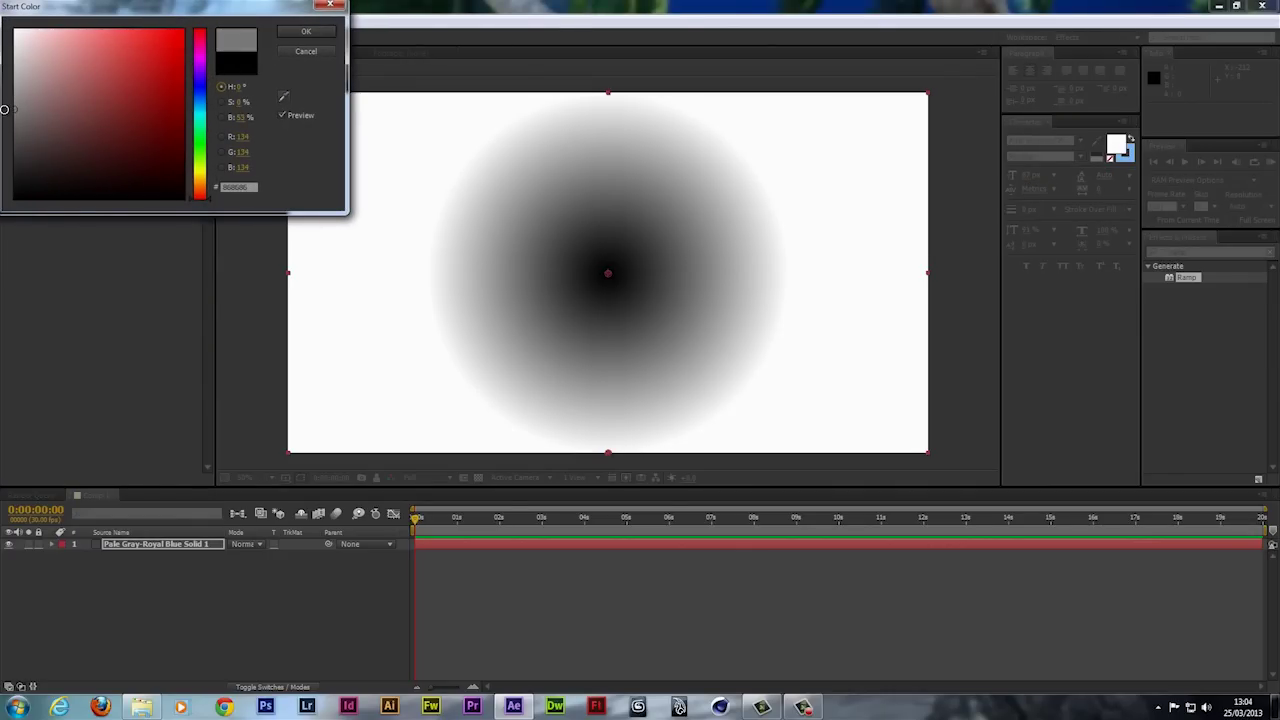
{"action": "left_click", "coordinate": [306, 31]}
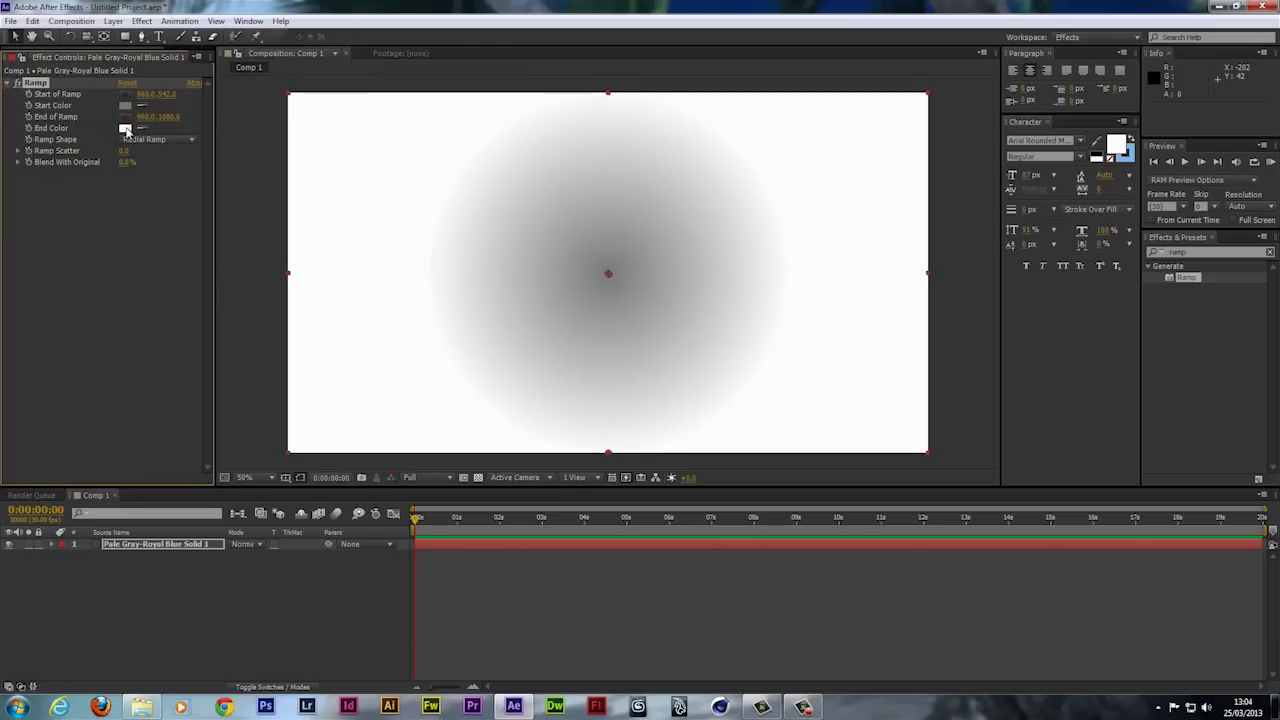
{"action": "left_click", "coordinate": [131, 134]}
{"action": "left_click_drag", "start_coordinate": [42, 165], "coordinate": [11, 163]}
{"action": "left_click", "coordinate": [288, 32]}
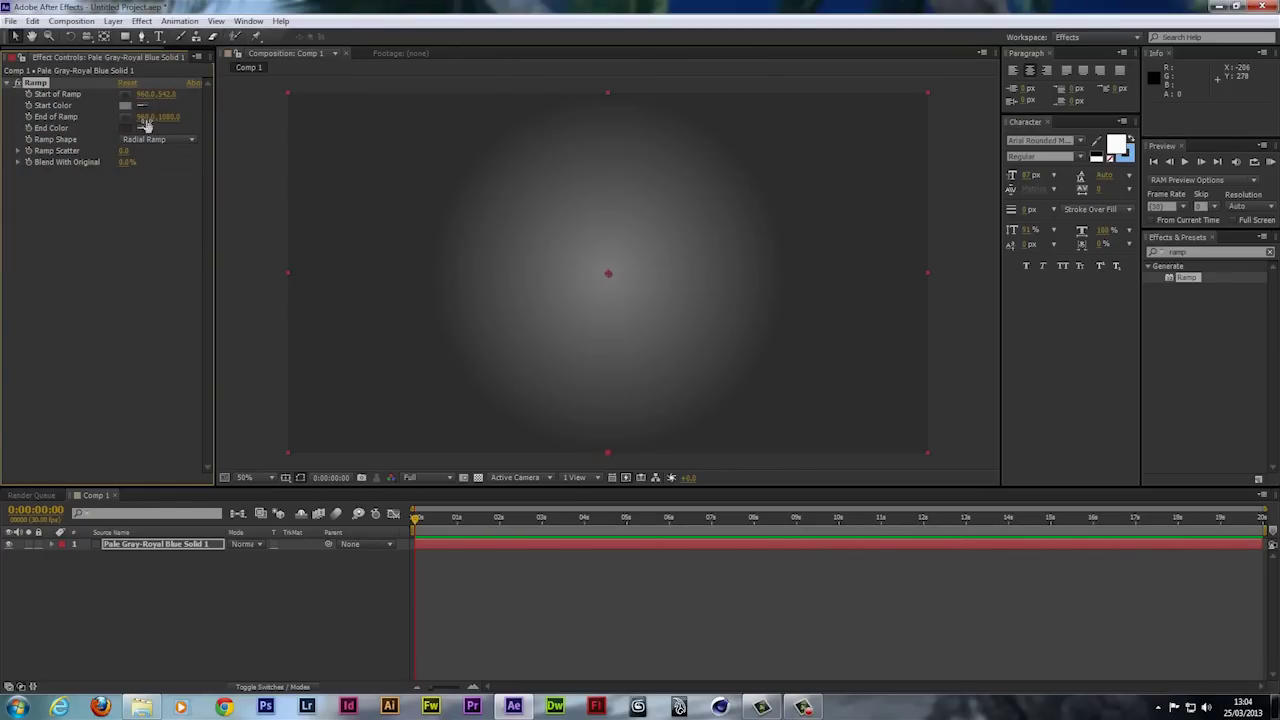
Move the end of the ramp to about 988, 1531 and darken the start color to a gray of about 6A6868.
{"action": "left_click_drag", "start_coordinate": [152, 117], "coordinate": [210, 121]}
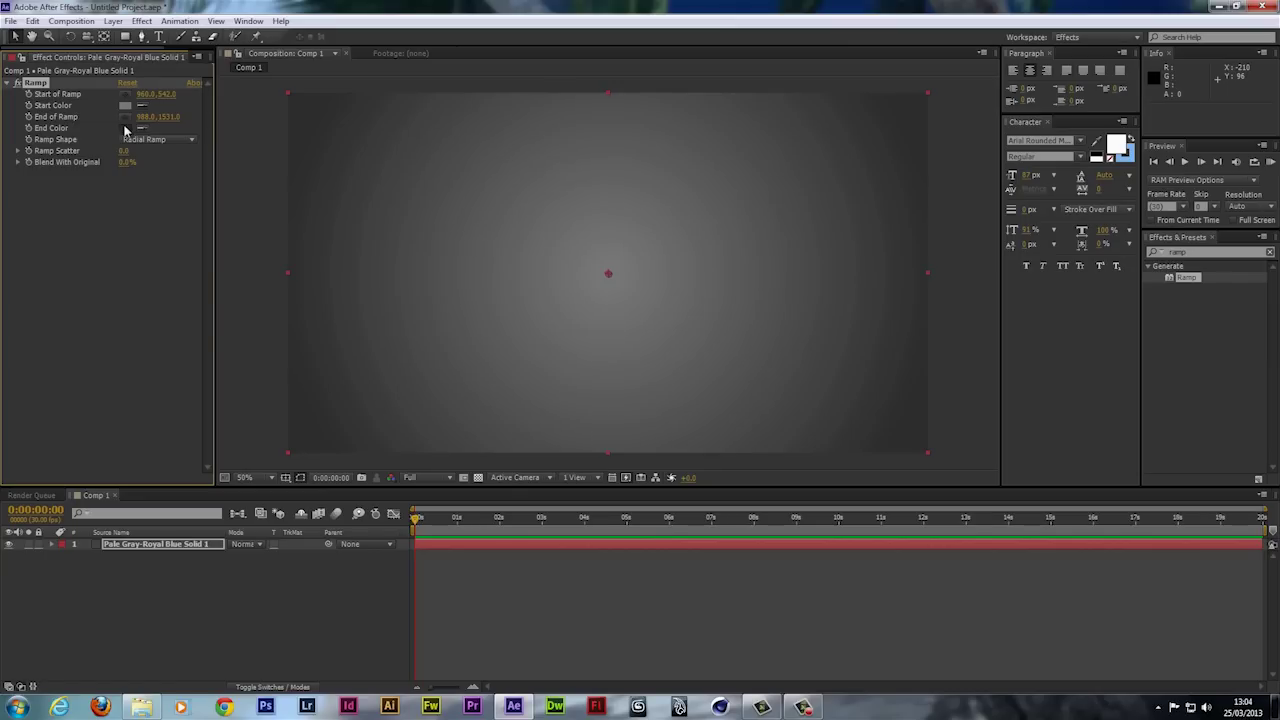
{"action": "left_click", "coordinate": [125, 105]}
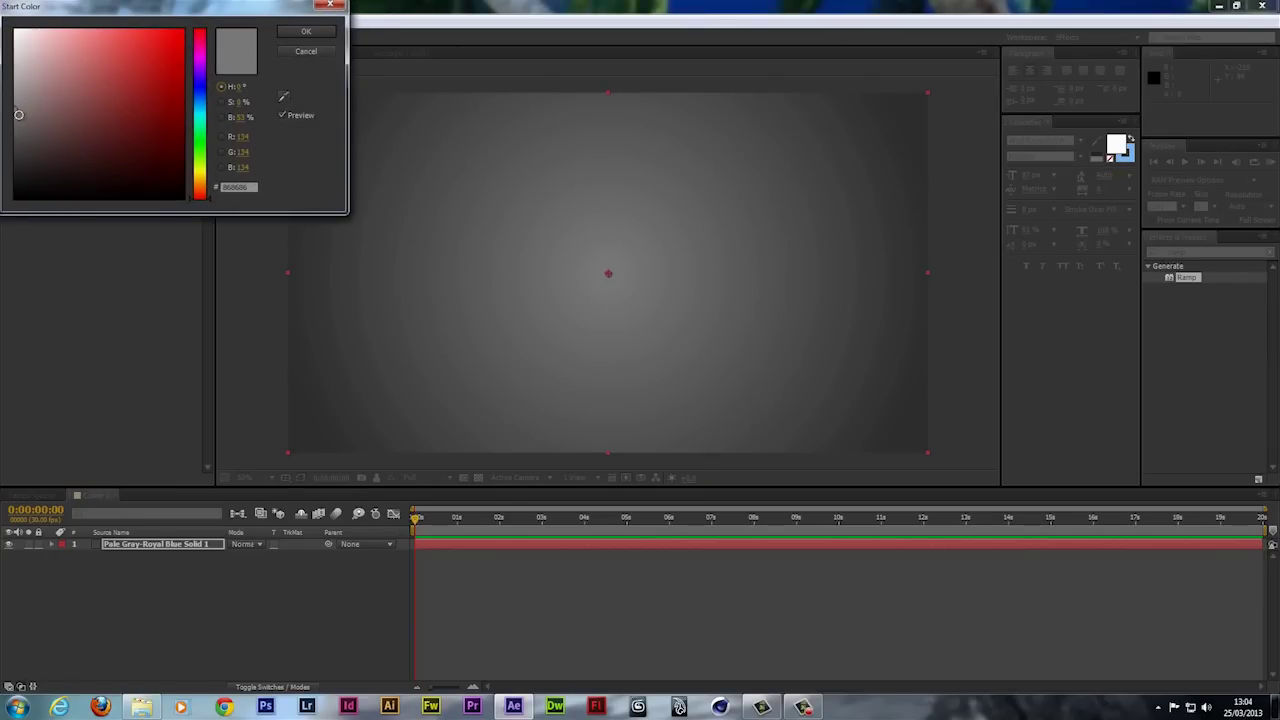
{"action": "left_click", "coordinate": [15, 128]}
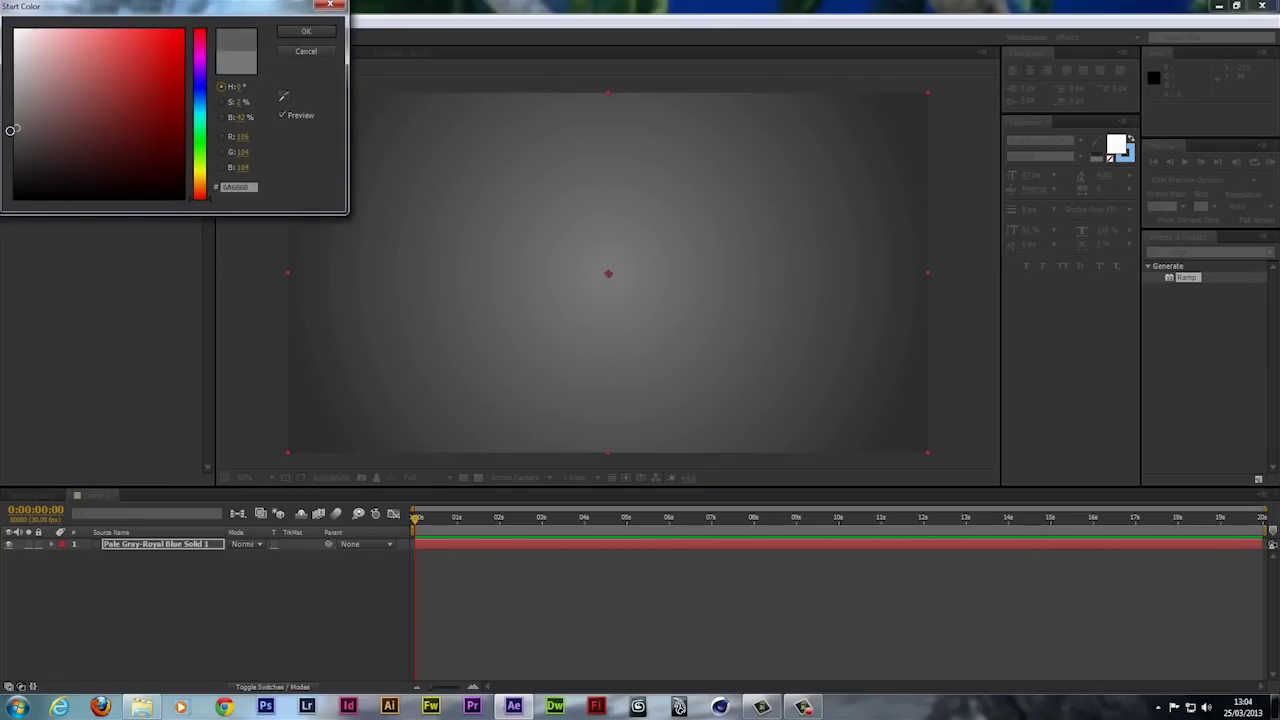
{"action": "left_click", "coordinate": [323, 34]}
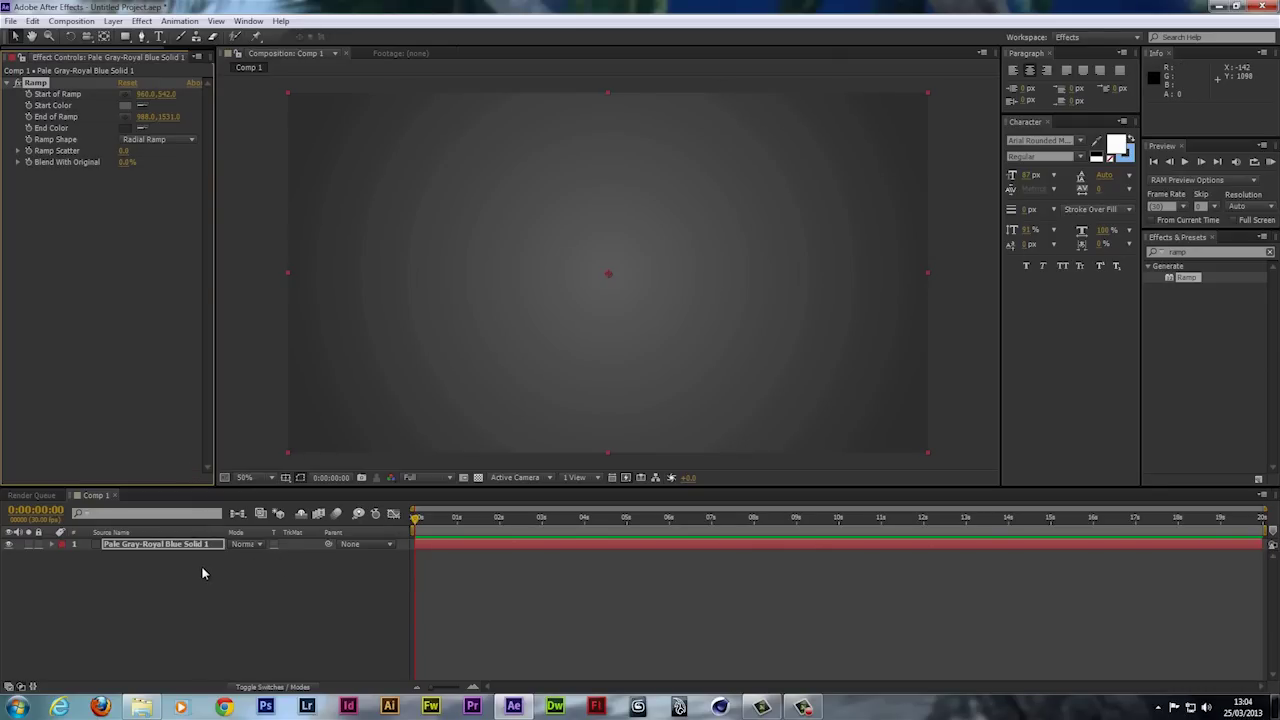
Make the gradient solid a 3D layer and scale it uniformly to 160%.
{"action": "key", "text": "F4"}
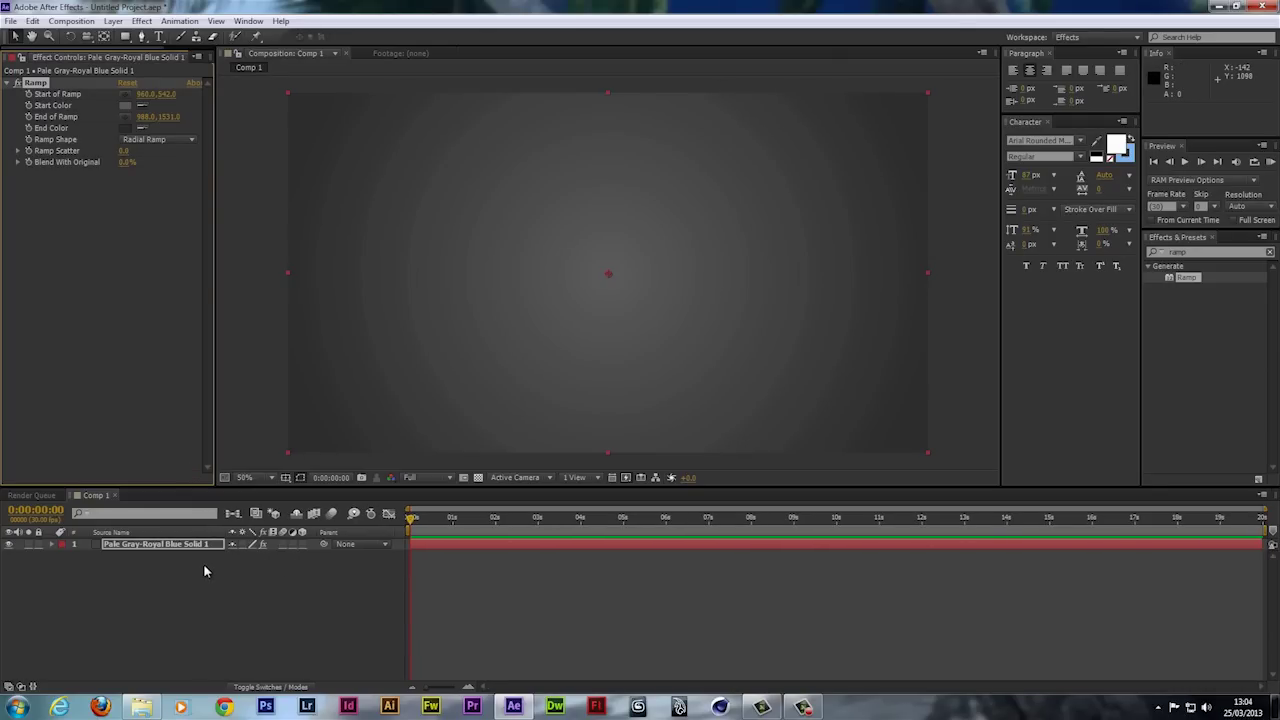
{"action": "left_click", "coordinate": [303, 545]}
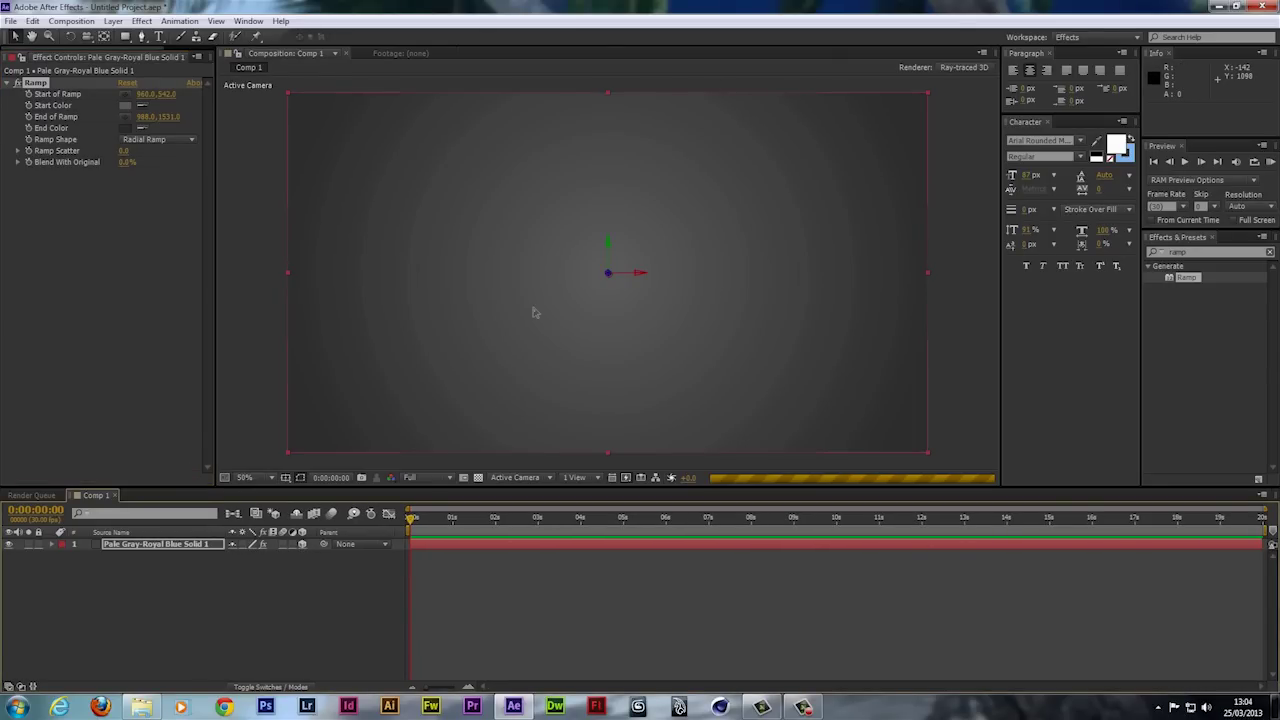
{"action": "key", "text": "s"}
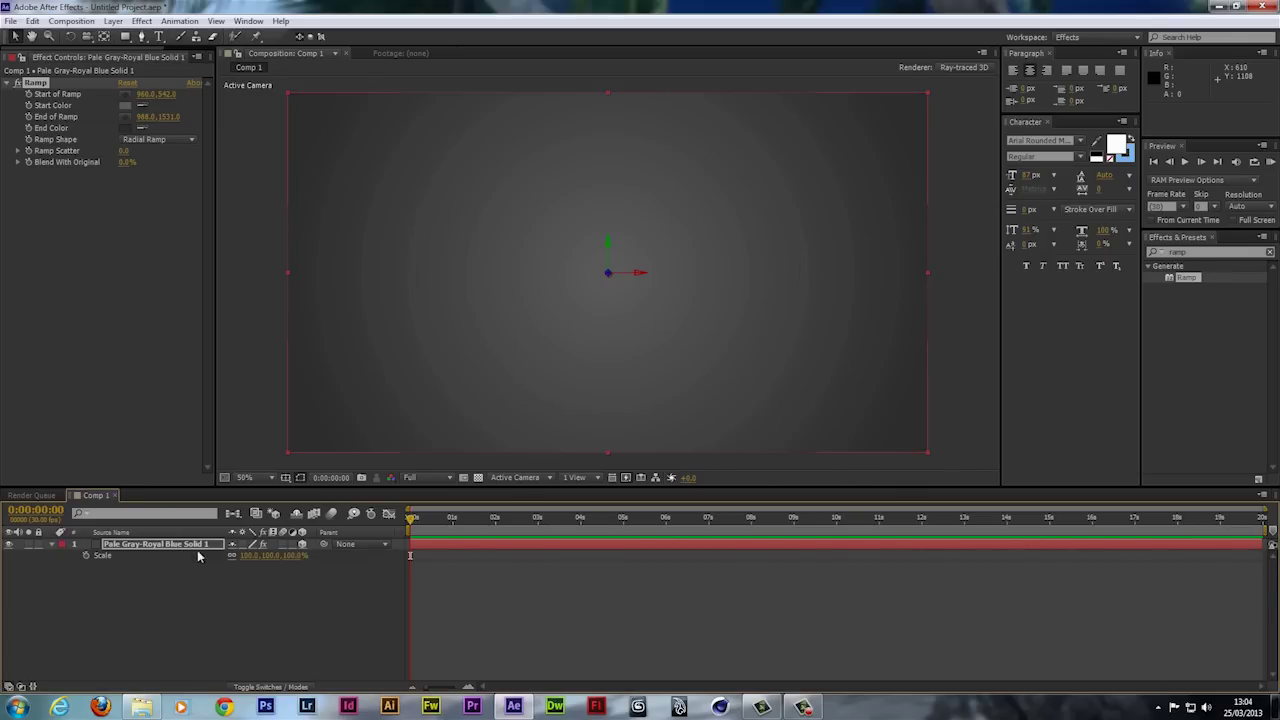
{"action": "key", "text": "F2"}
{"action": "left_click", "coordinate": [291, 555]}
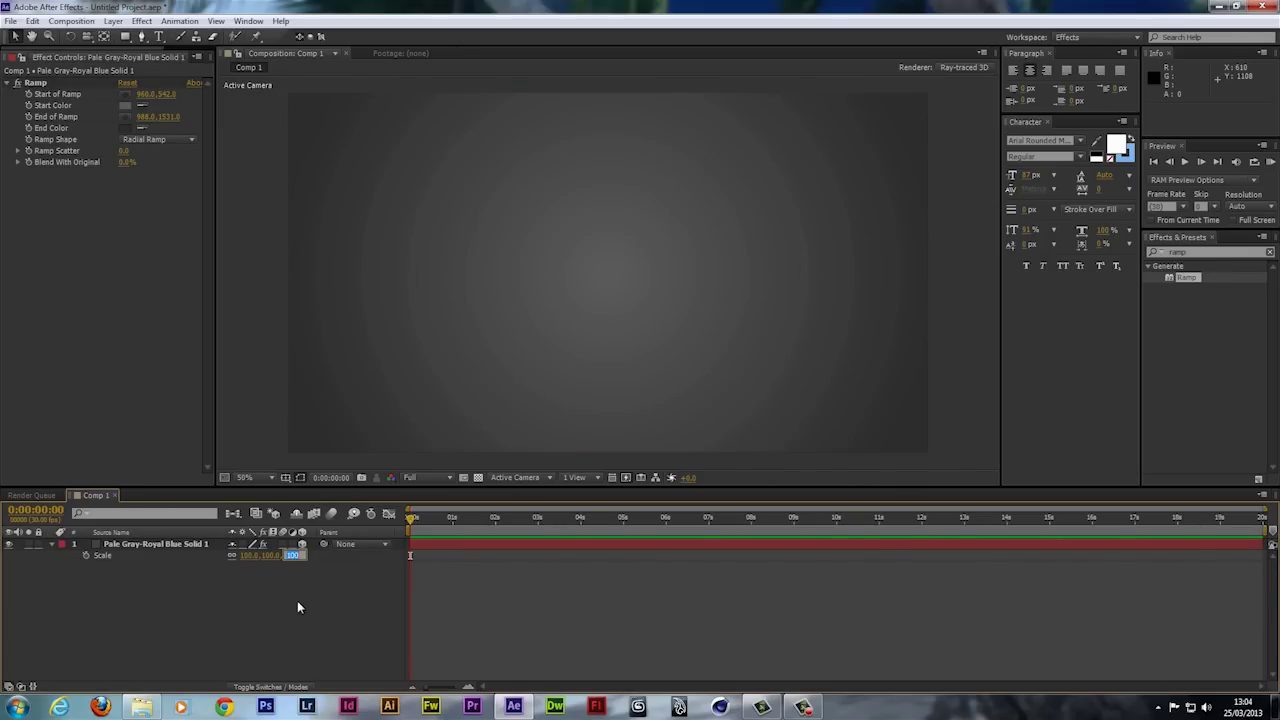
{"action": "type", "text": "160"}
{"action": "key", "text": "Return"}
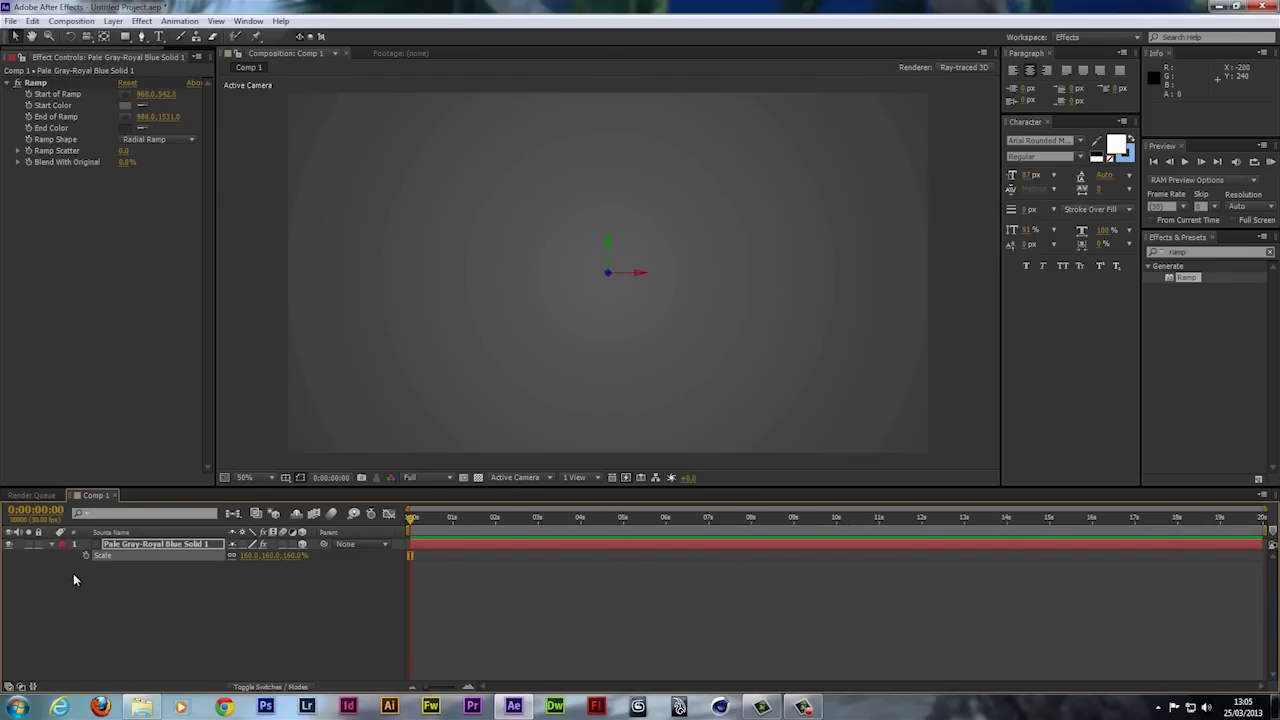
{"action": "left_click", "coordinate": [52, 545]}
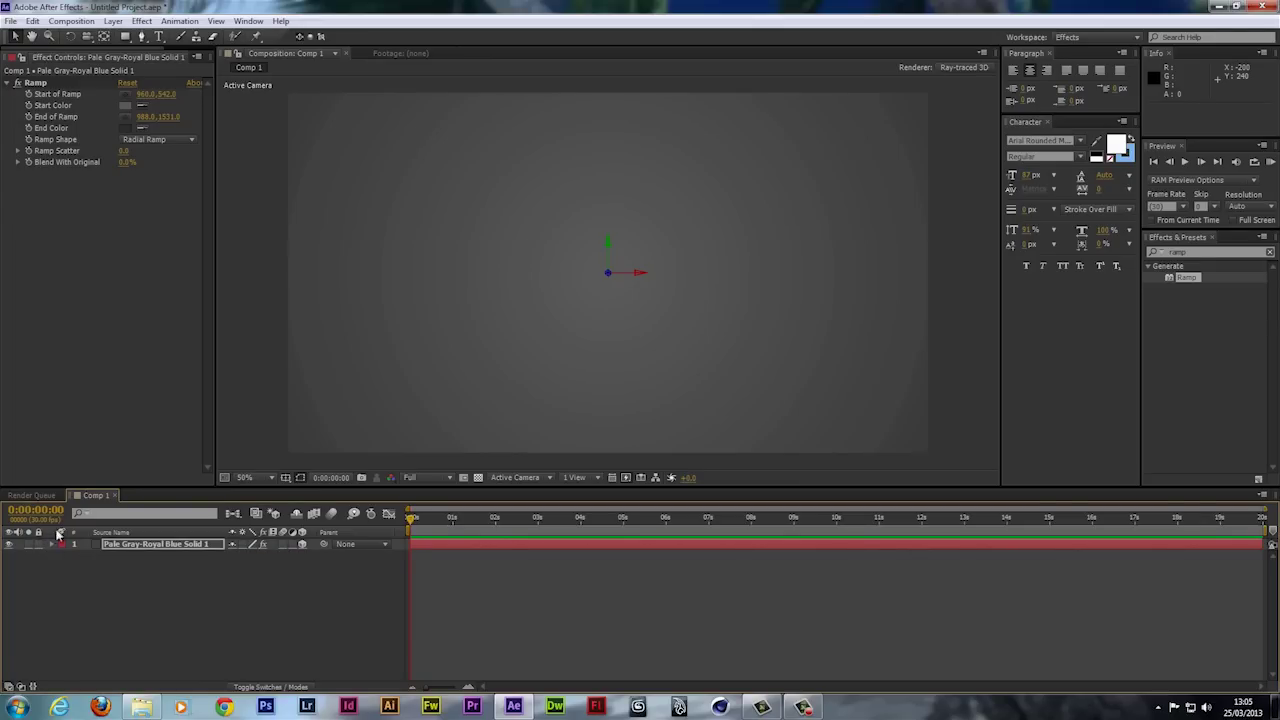
Add a text layer reading "3D LOGO TUTORIal" in the upper-left area of the composition.
{"action": "left_click", "coordinate": [158, 36]}
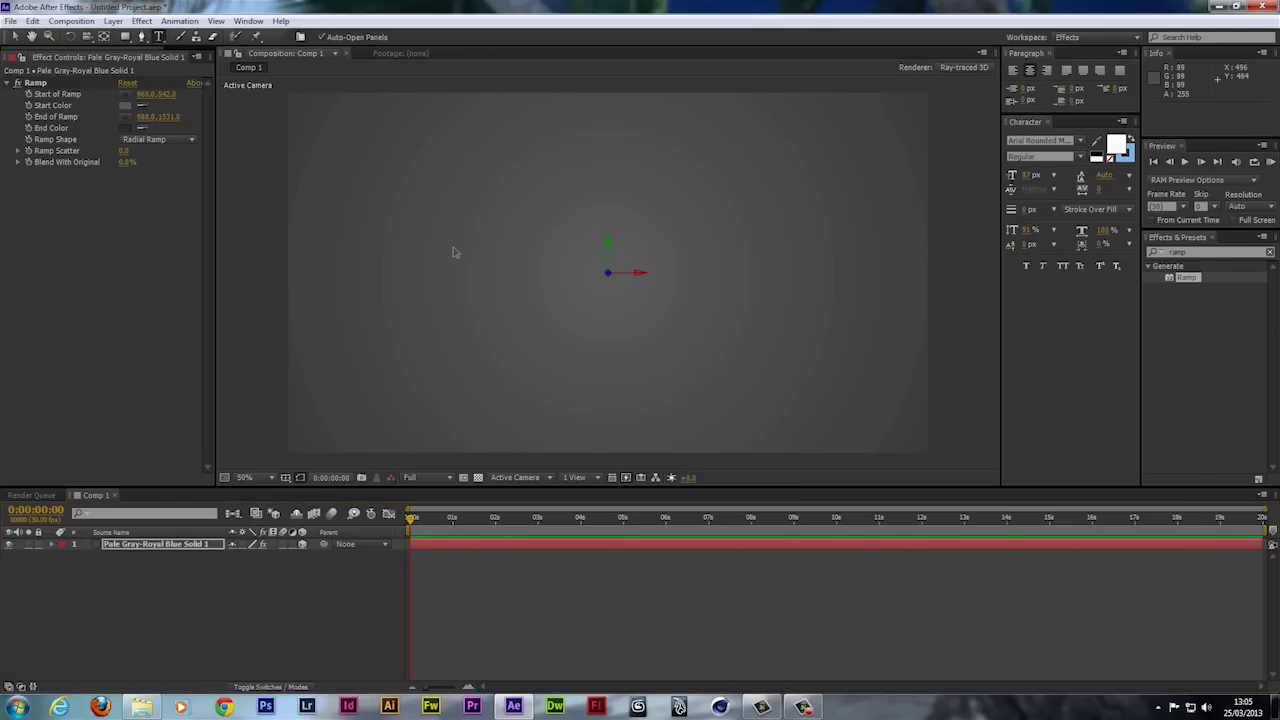
{"action": "left_click", "coordinate": [455, 252]}
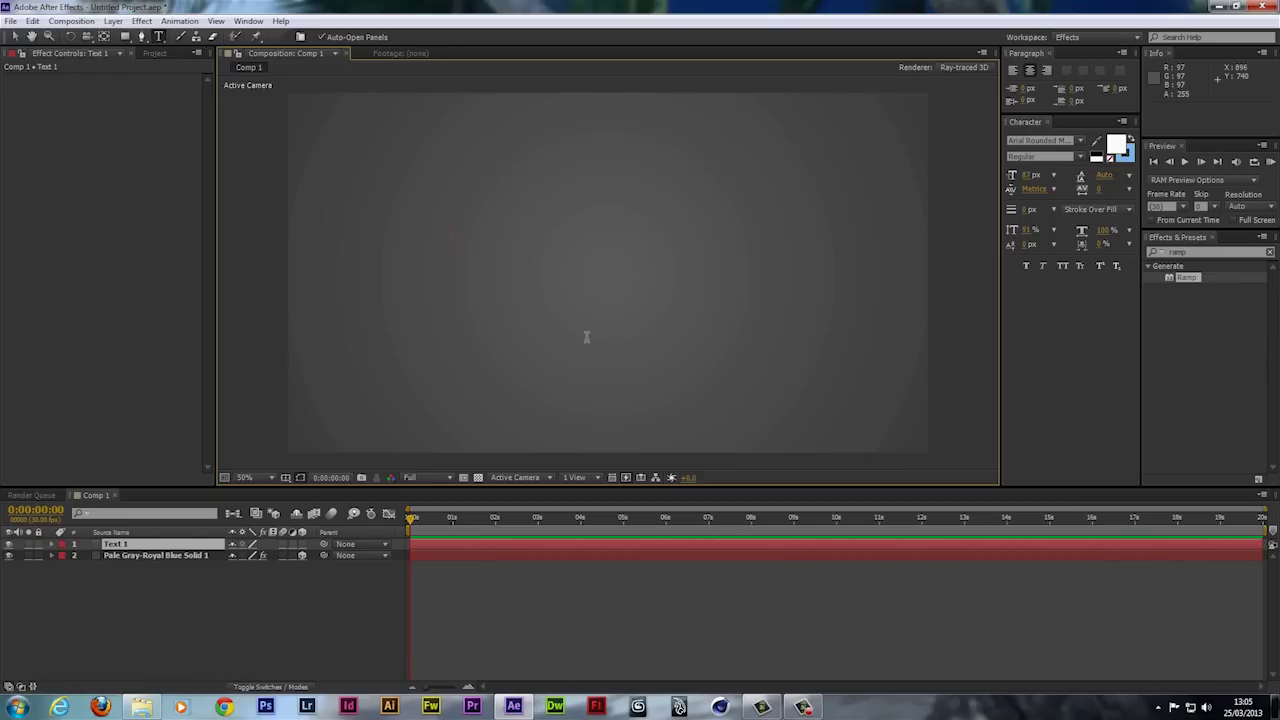
{"action": "type", "text": "3D LOGO"}
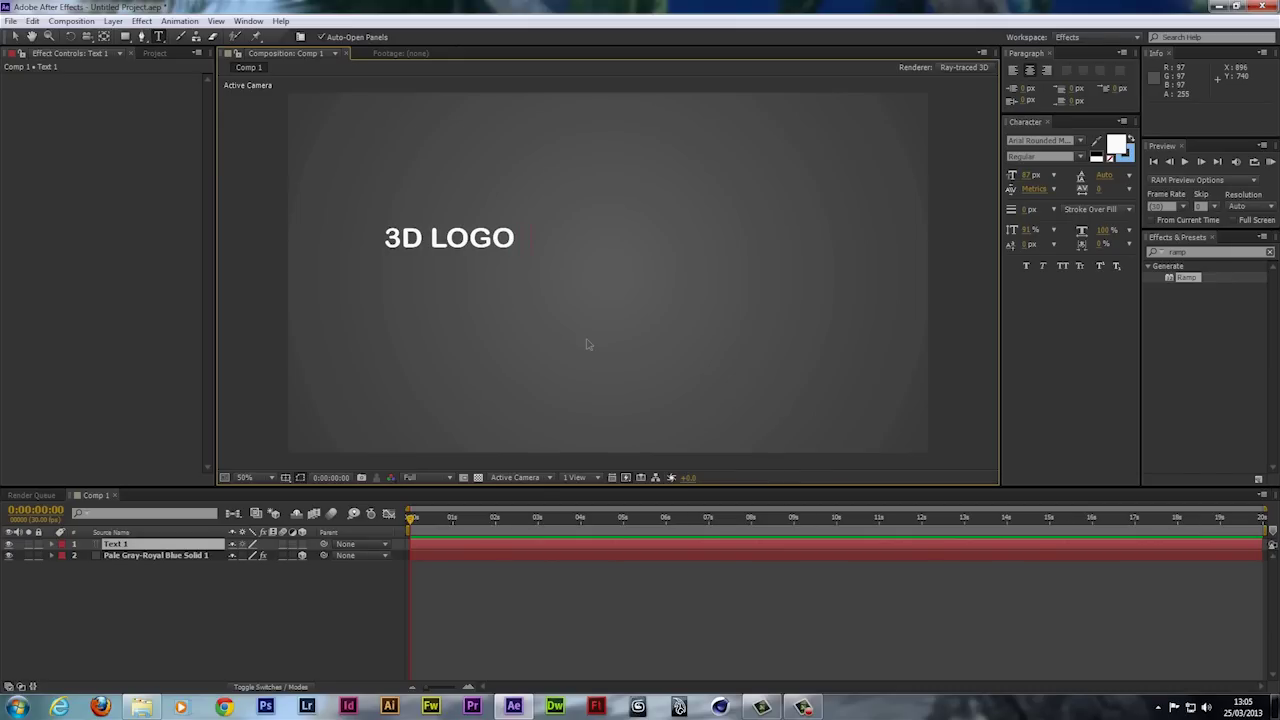
{"action": "type", "text": " T"}
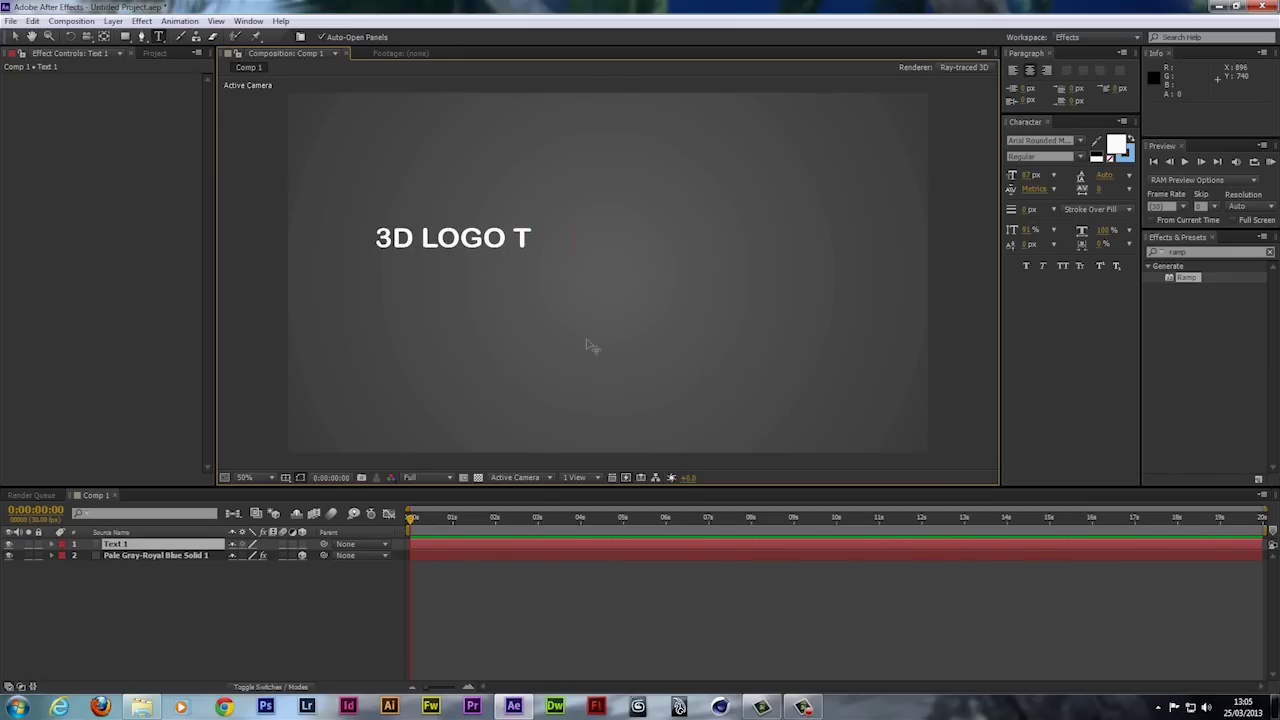
{"action": "type", "text": "UTORISL"}
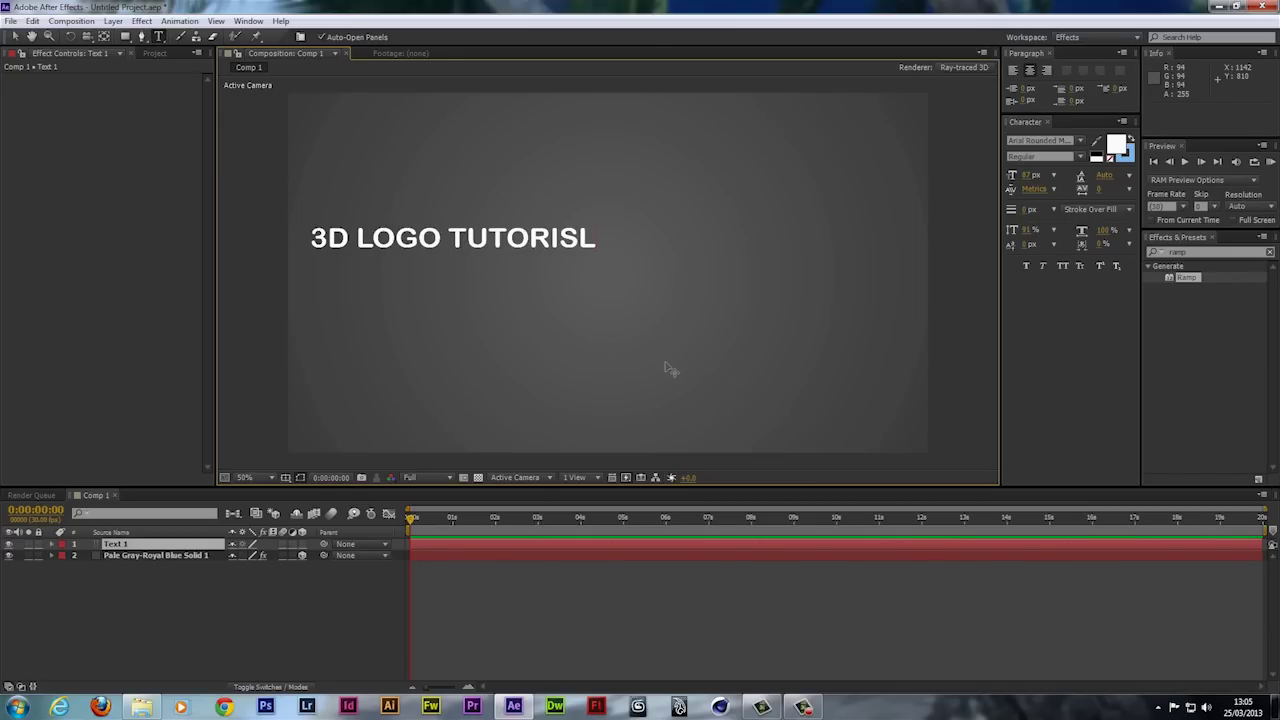
{"action": "key", "text": "BackSpace"}
{"action": "key", "text": "BackSpace"}
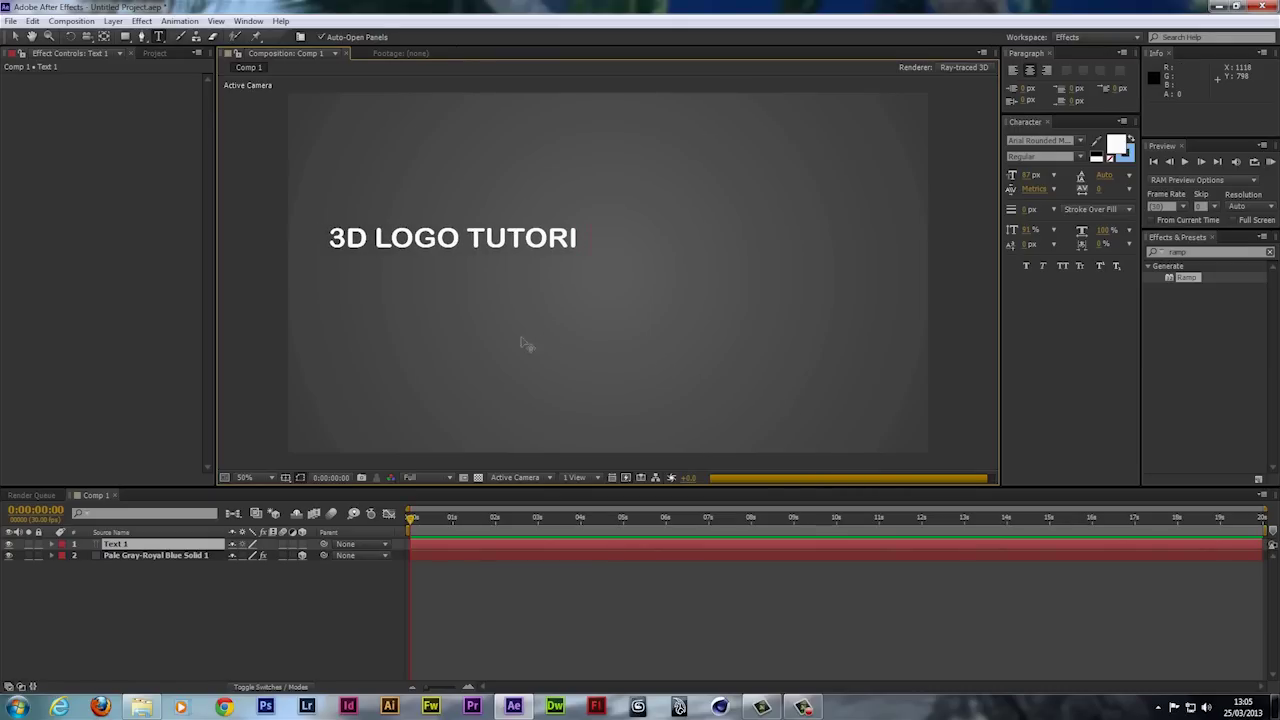
{"action": "type", "text": "al"}
{"action": "left_click", "coordinate": [15, 36]}
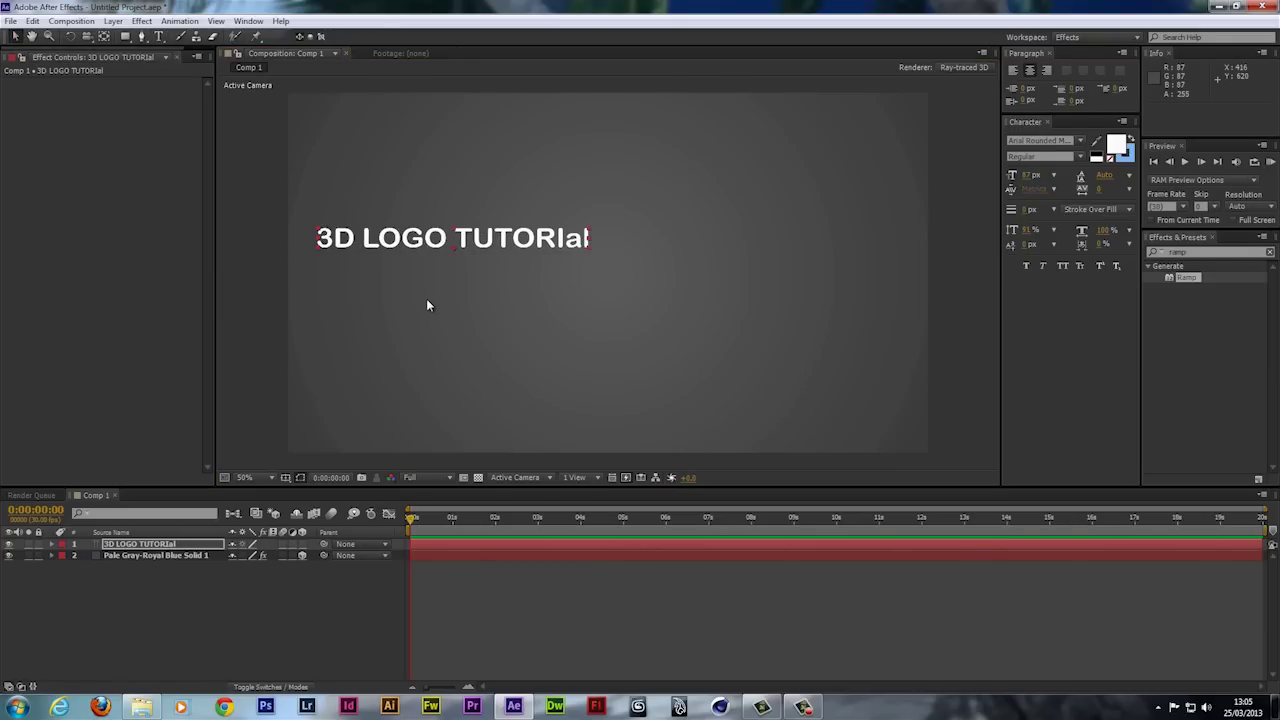
{"action": "left_click_drag", "start_coordinate": [441, 311], "coordinate": [543, 318]}
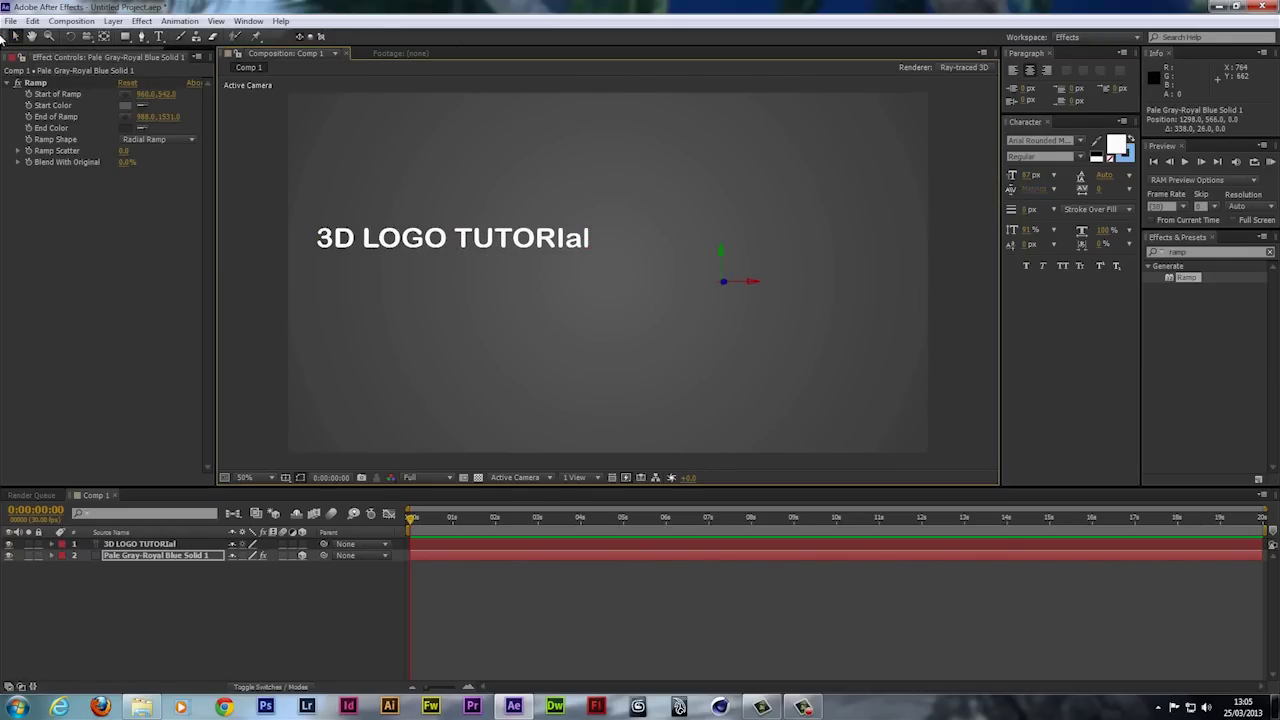
{"action": "left_click", "coordinate": [33, 21]}
{"action": "left_click", "coordinate": [47, 37]}
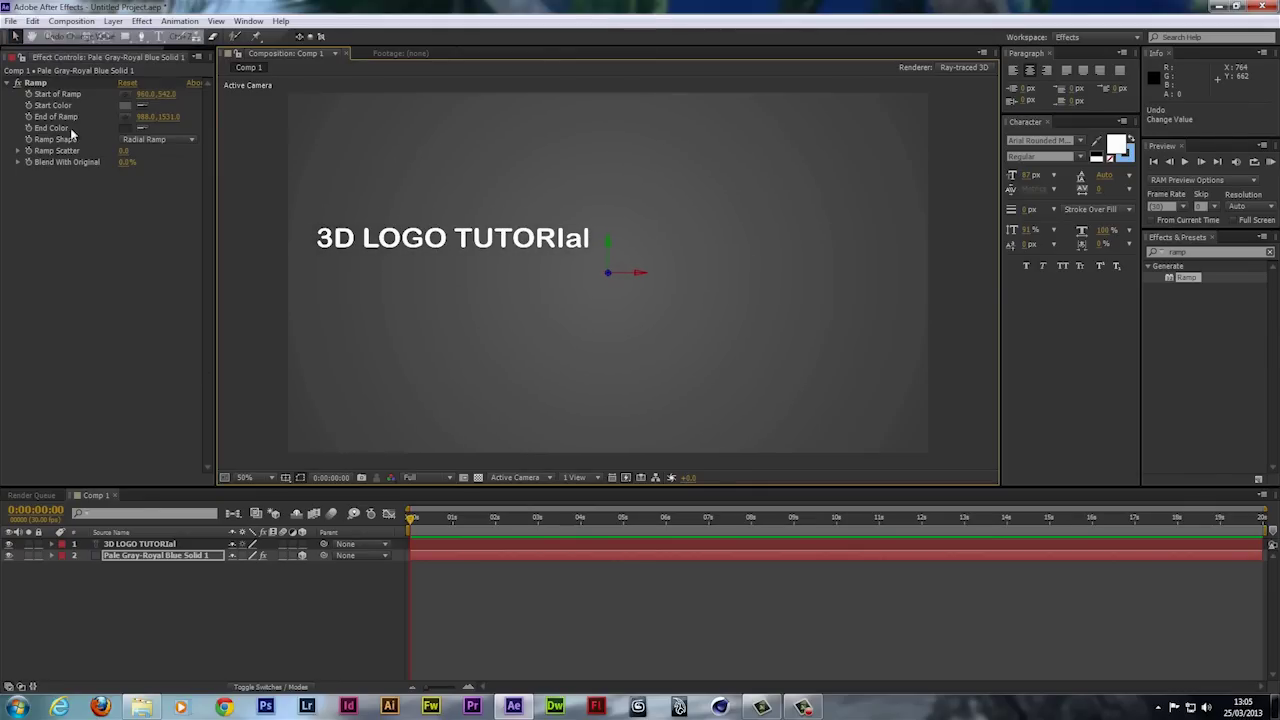
Move the text layer near the center of the composition, to about 912, 522.
{"action": "left_click", "coordinate": [125, 545]}
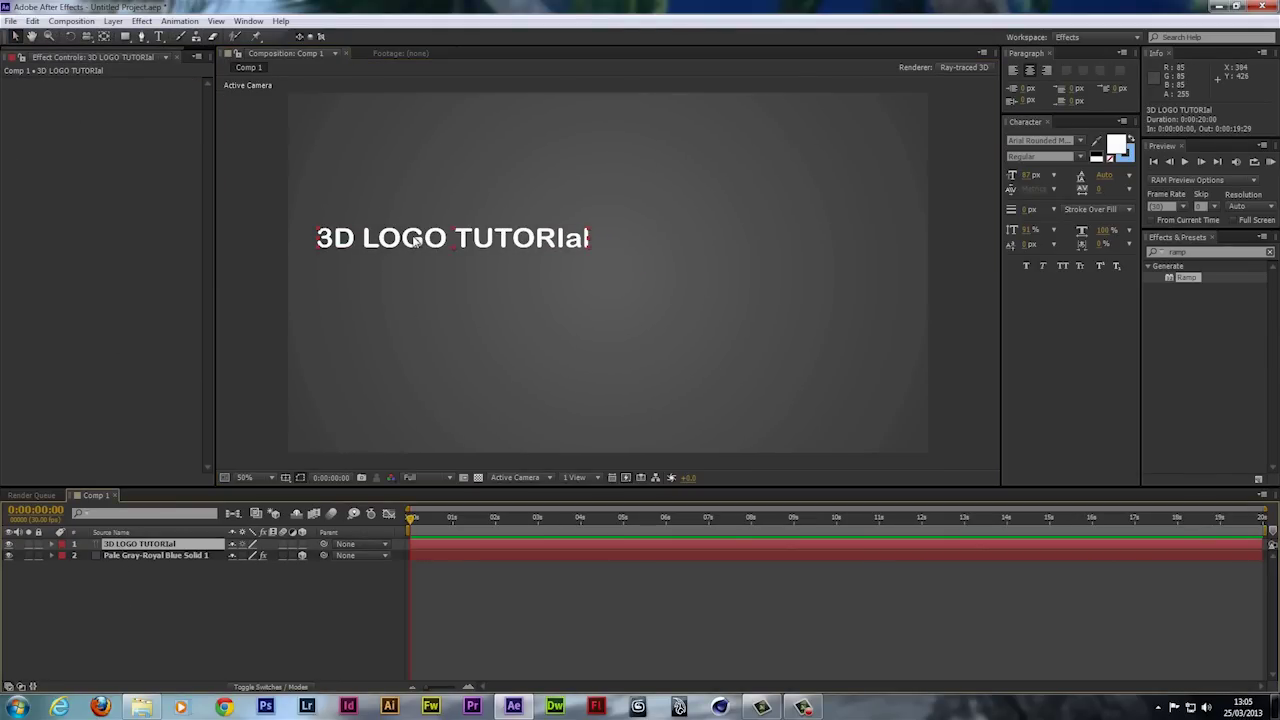
{"action": "left_click_drag", "start_coordinate": [473, 256], "coordinate": [602, 265]}
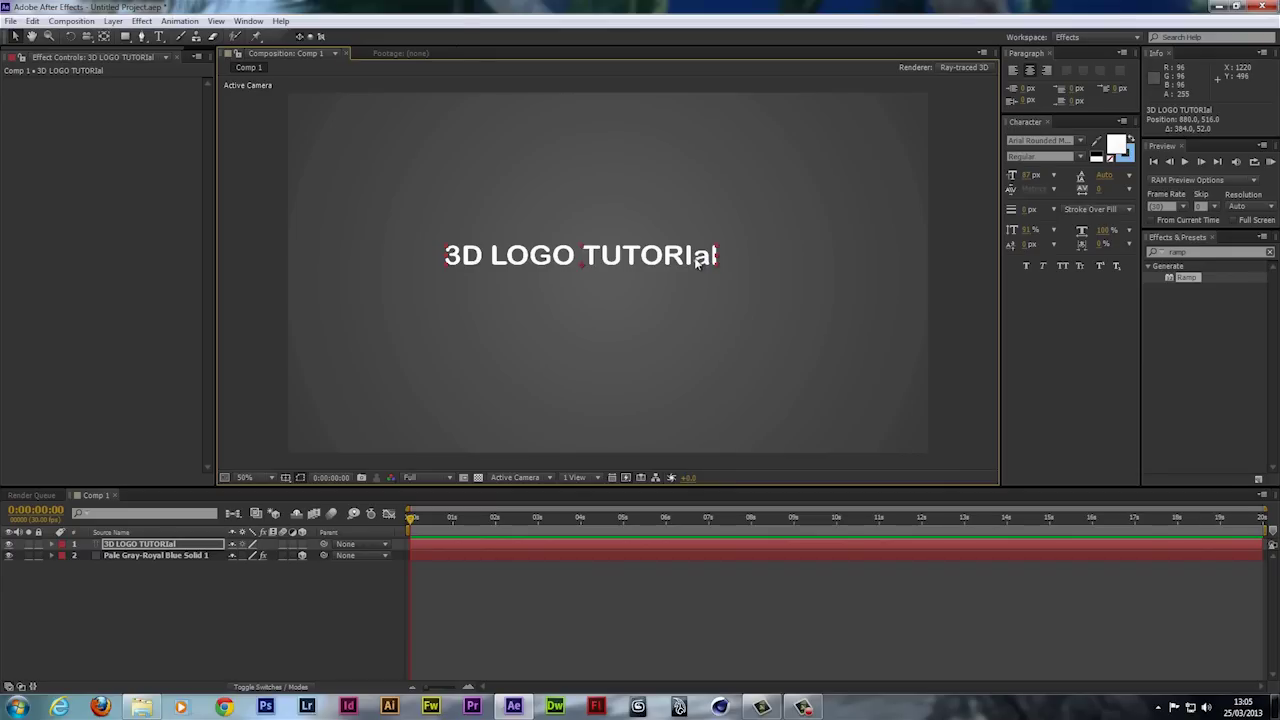
{"action": "left_click_drag", "start_coordinate": [697, 259], "coordinate": [676, 257]}
Replace the lowercase ending "al" of the title with uppercase "AL" so it reads "3D LOGO TUTORIAL".
{"action": "double_click", "coordinate": [705, 258]}
{"action": "left_click_drag", "start_coordinate": [705, 258], "coordinate": [737, 262]}
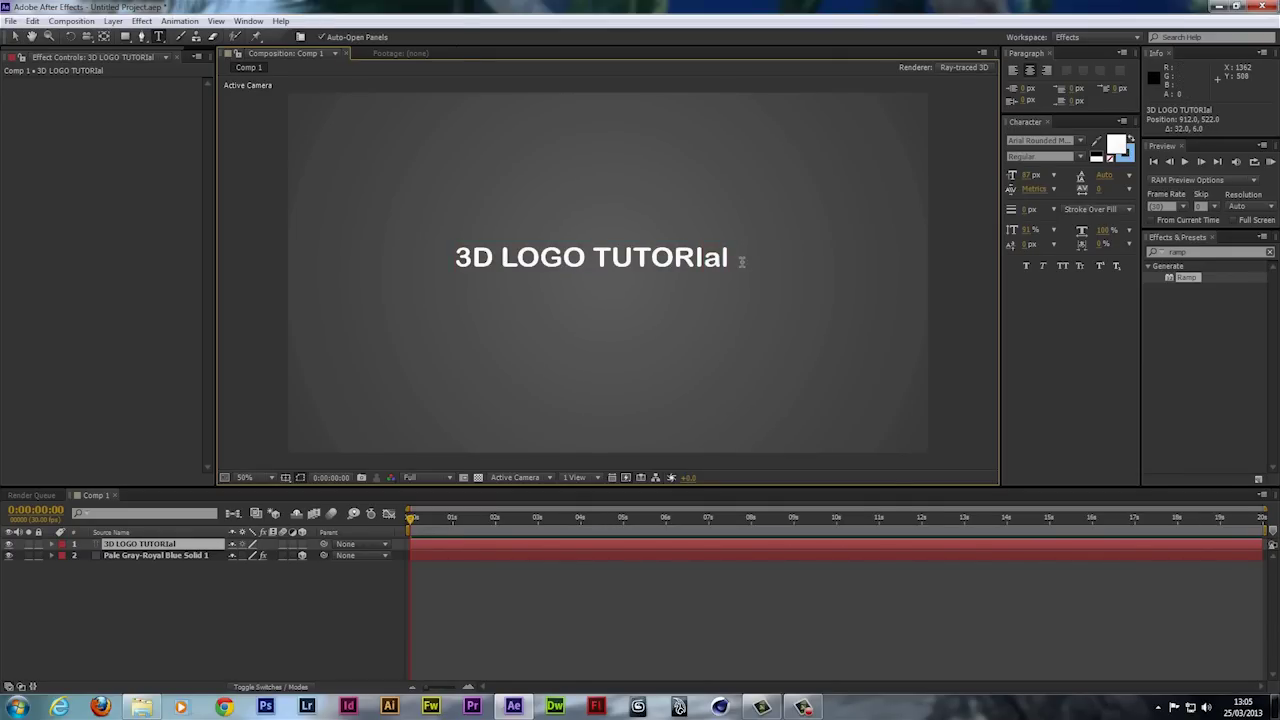
{"action": "type", "text": "AL"}
Select the whole title text and try the Eras Light ITC font on it.
{"action": "right_click", "coordinate": [467, 253]}
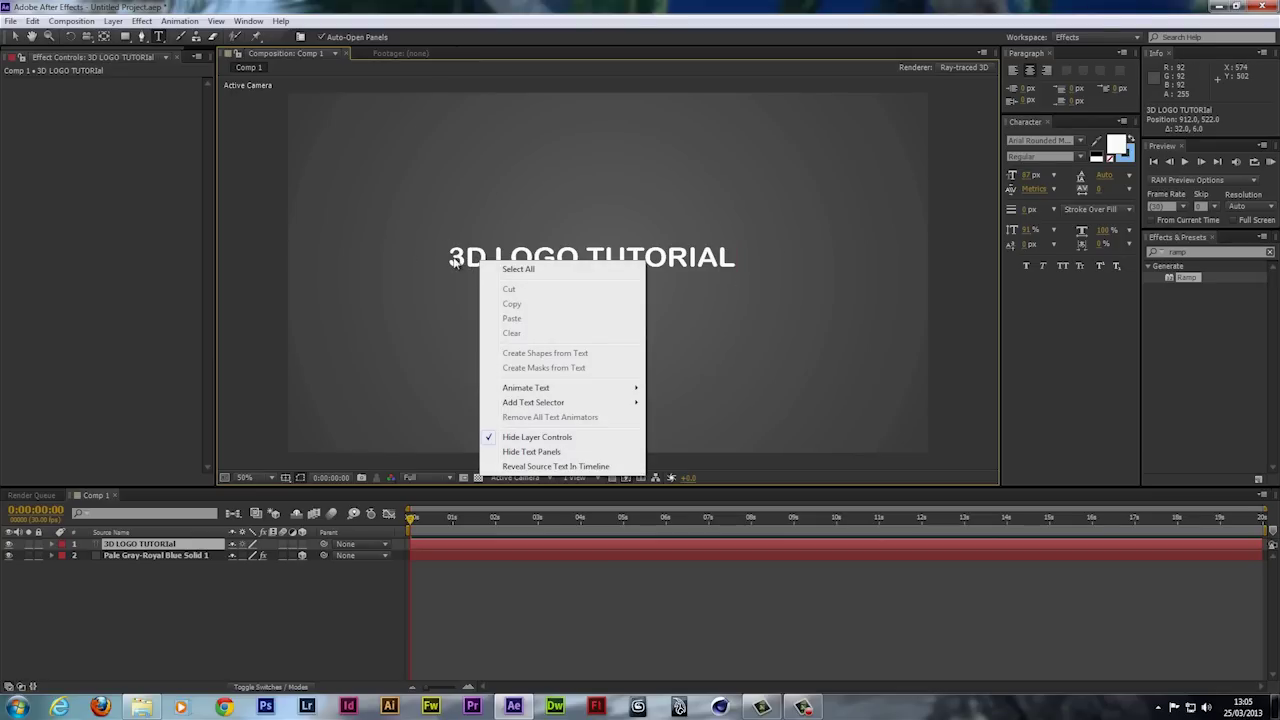
{"action": "left_click", "coordinate": [490, 263]}
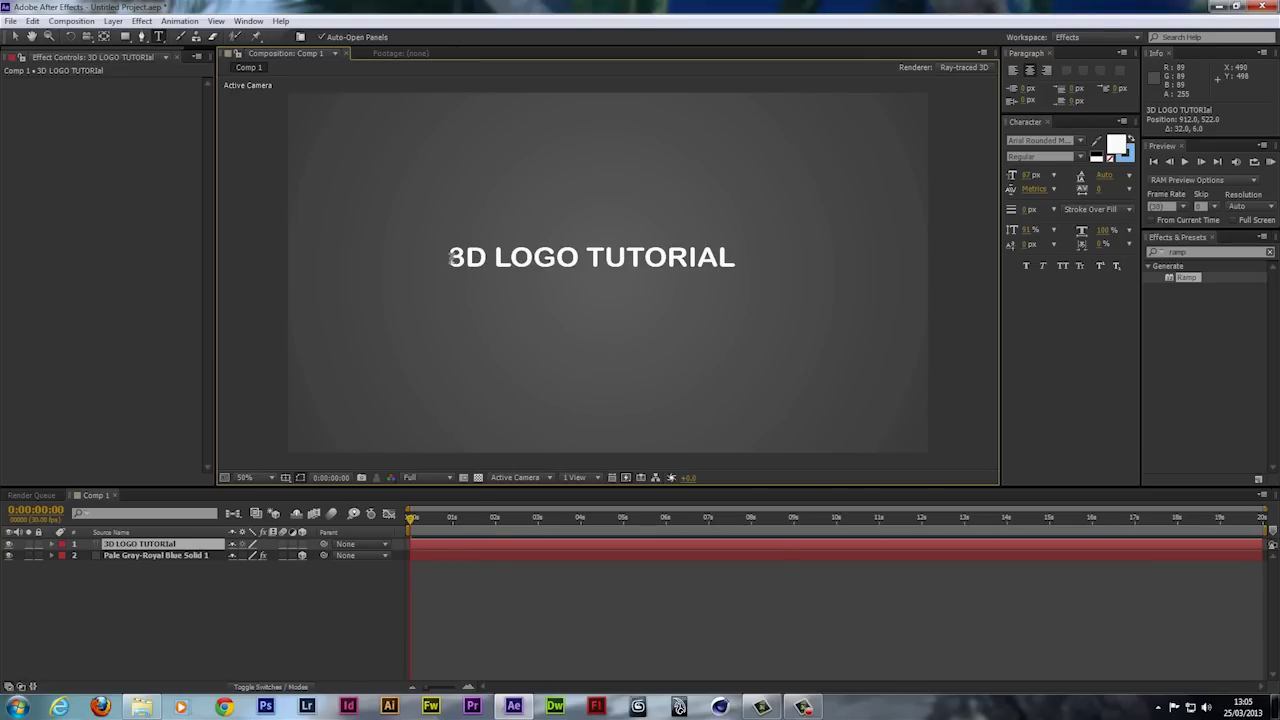
{"action": "left_click", "coordinate": [1079, 140]}
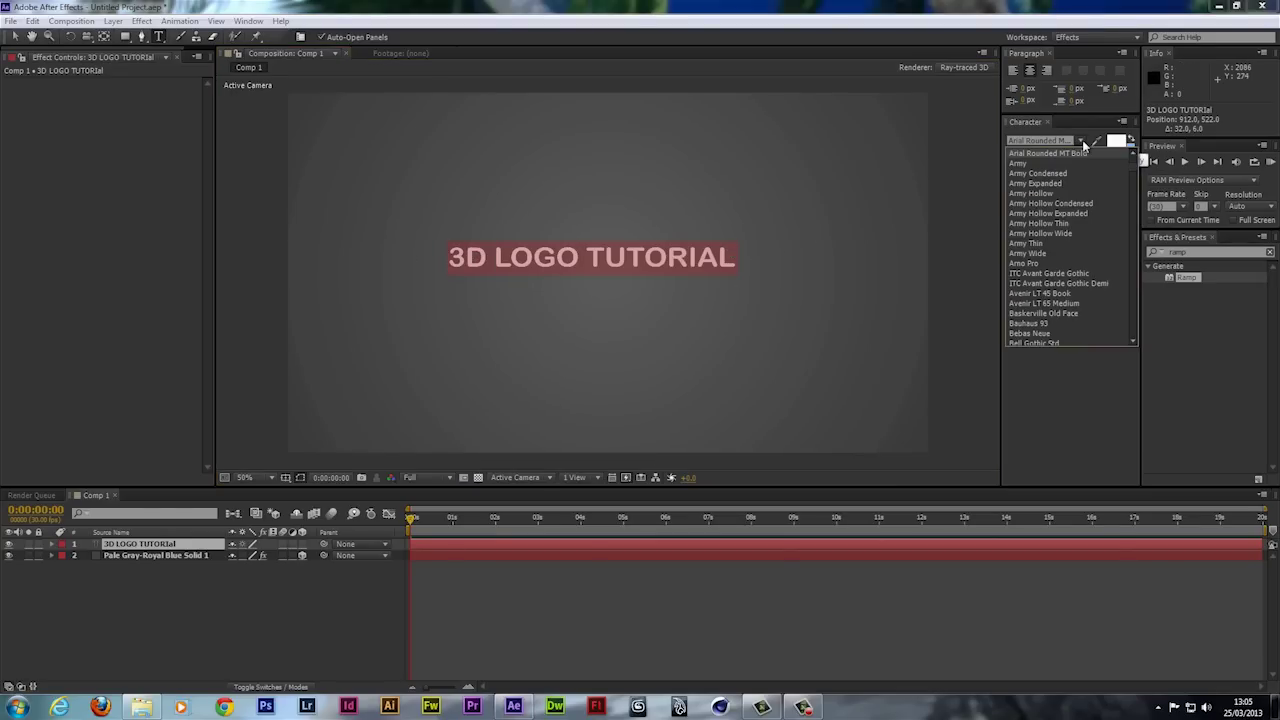
{"action": "scroll", "coordinate": [1049, 258], "scroll_direction": "down", "scroll_amount": 6}
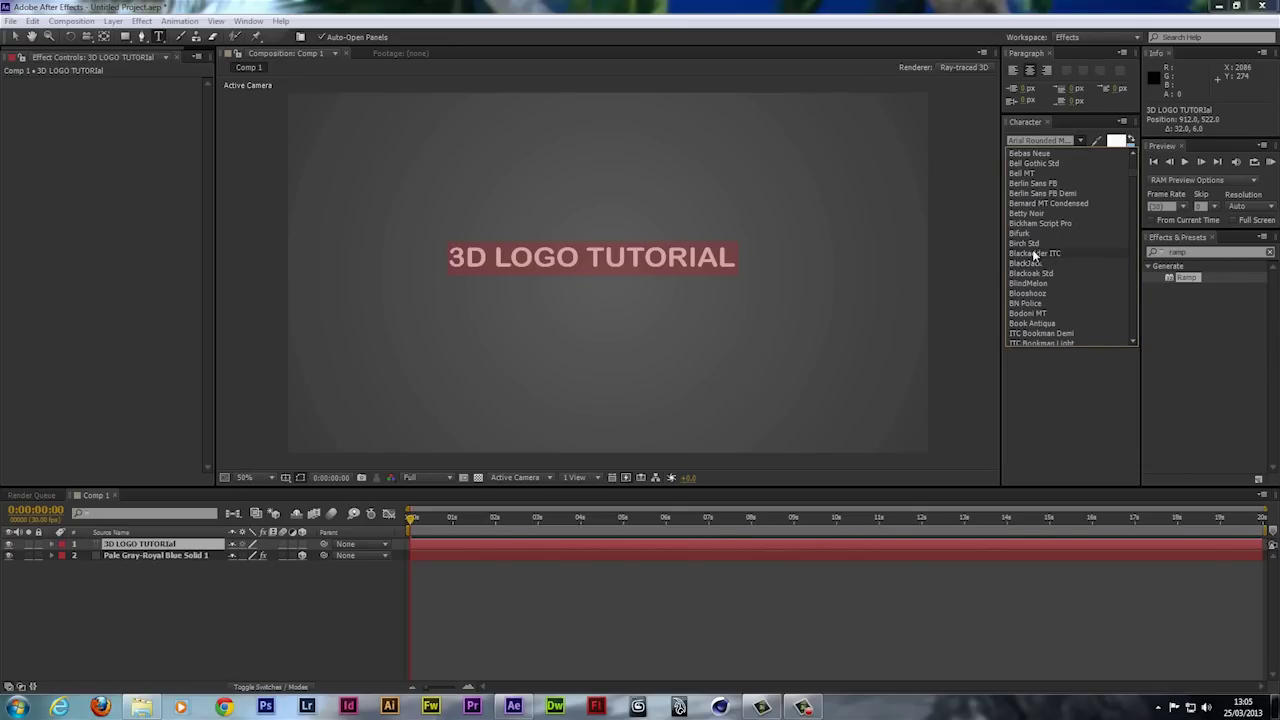
{"action": "scroll", "coordinate": [1070, 250], "scroll_direction": "down", "scroll_amount": 10}
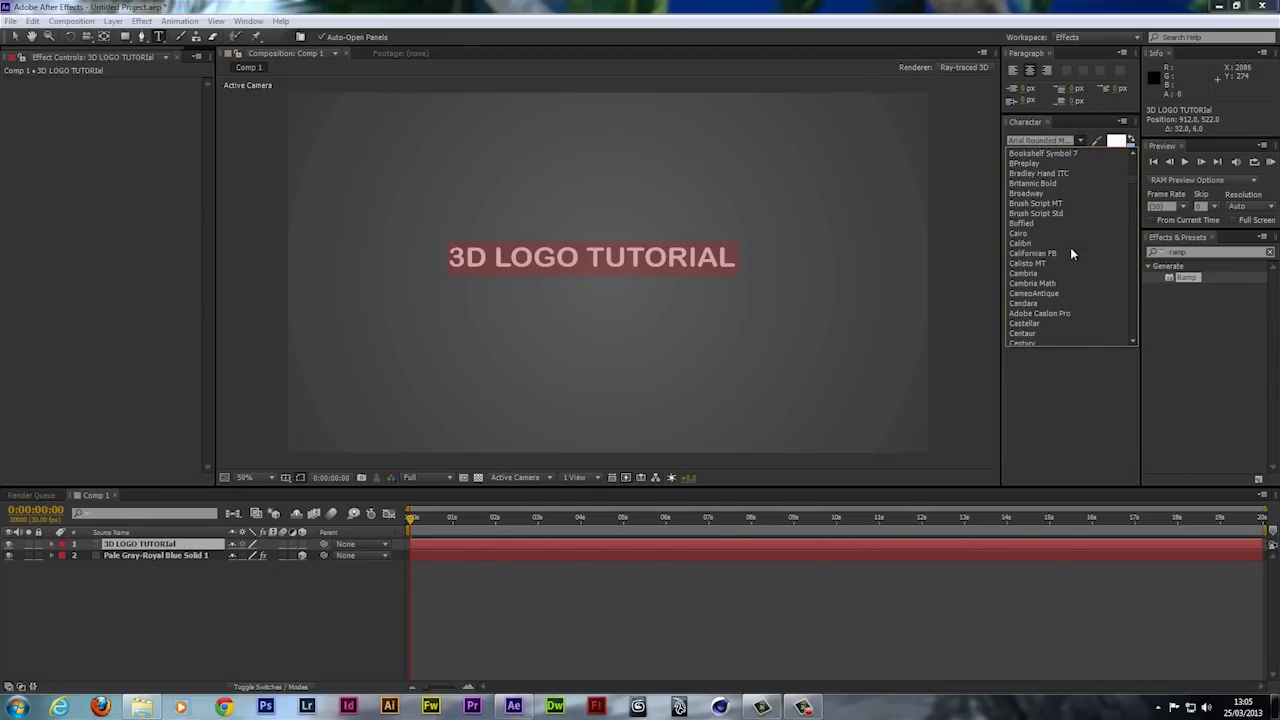
{"action": "scroll", "coordinate": [1070, 247], "scroll_direction": "down", "scroll_amount": 12}
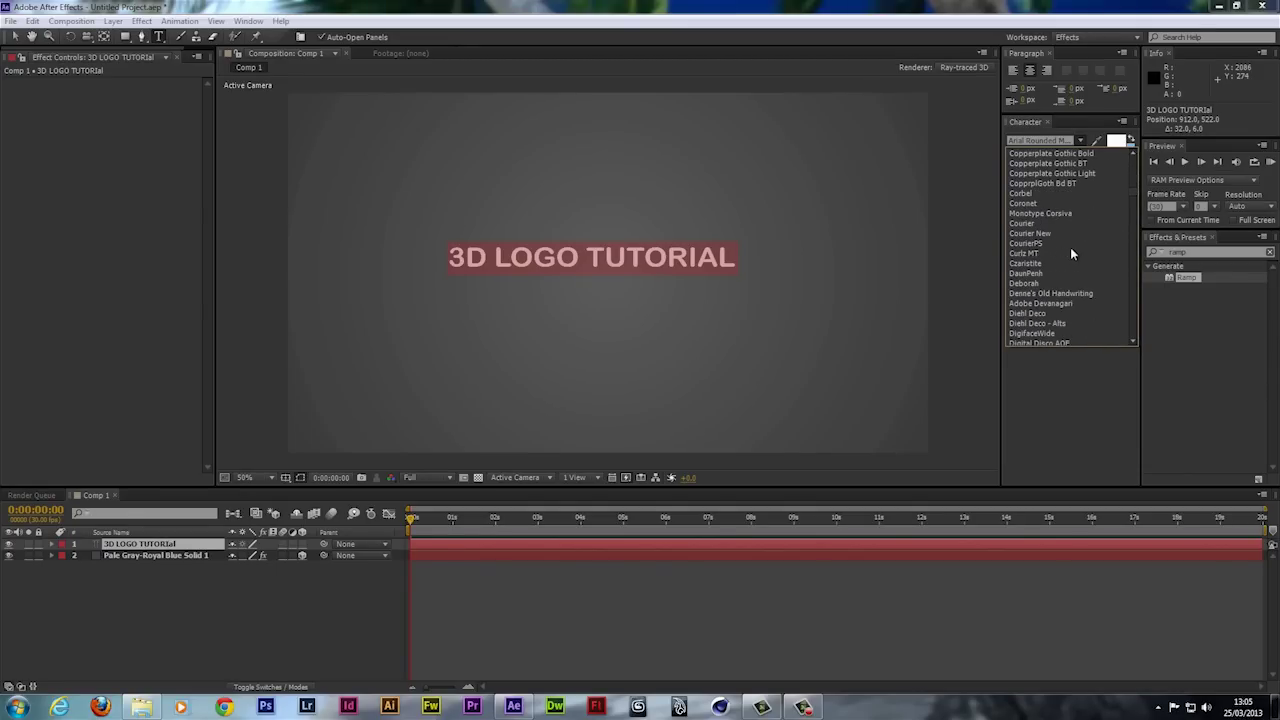
{"action": "scroll", "coordinate": [1070, 247], "scroll_direction": "down", "scroll_amount": 6}
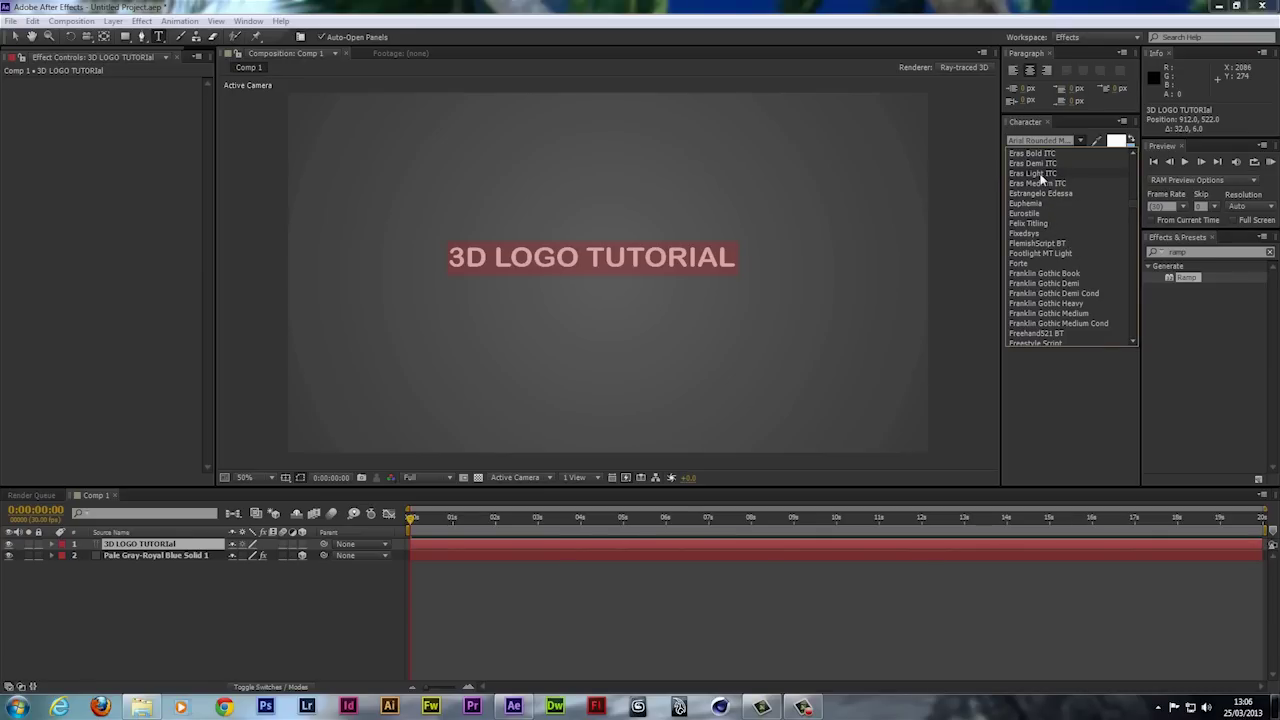
{"action": "left_click", "coordinate": [1040, 172]}
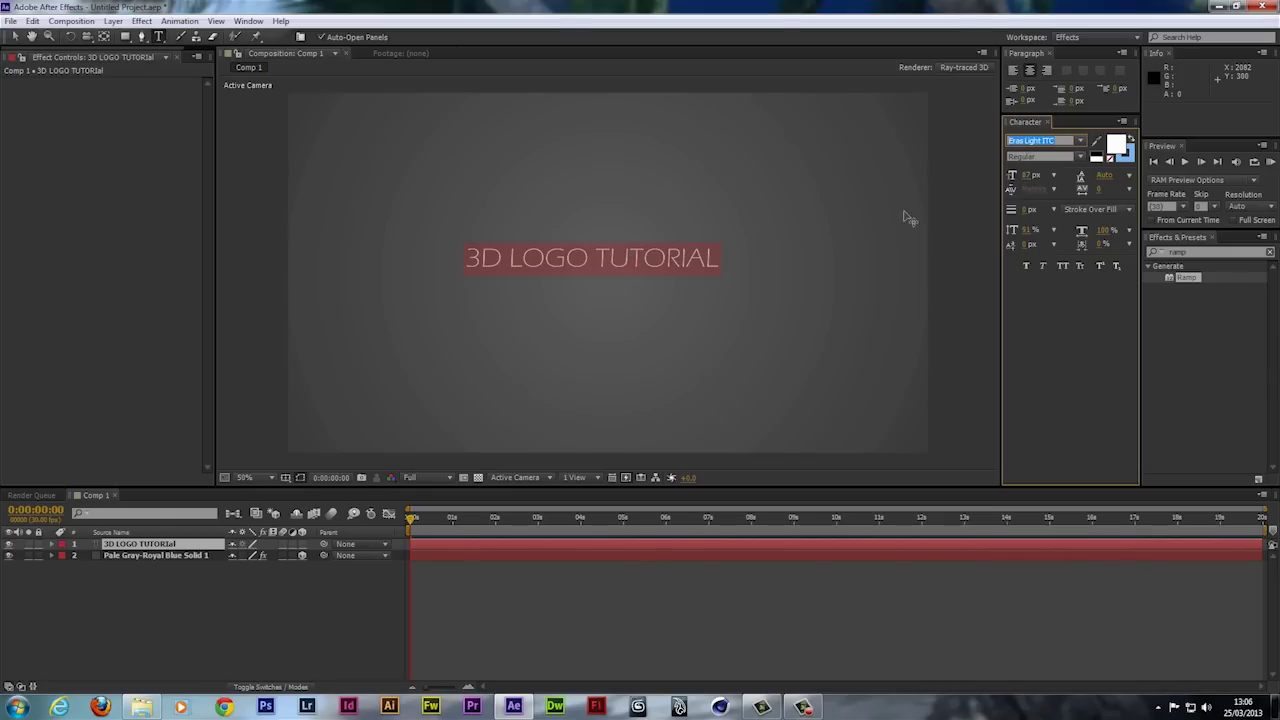
Set the title's font size to 95 px and its font to Eras Bold ITC.
{"action": "left_click_drag", "start_coordinate": [1022, 178], "coordinate": [1082, 147]}
{"action": "left_click", "coordinate": [1082, 146]}
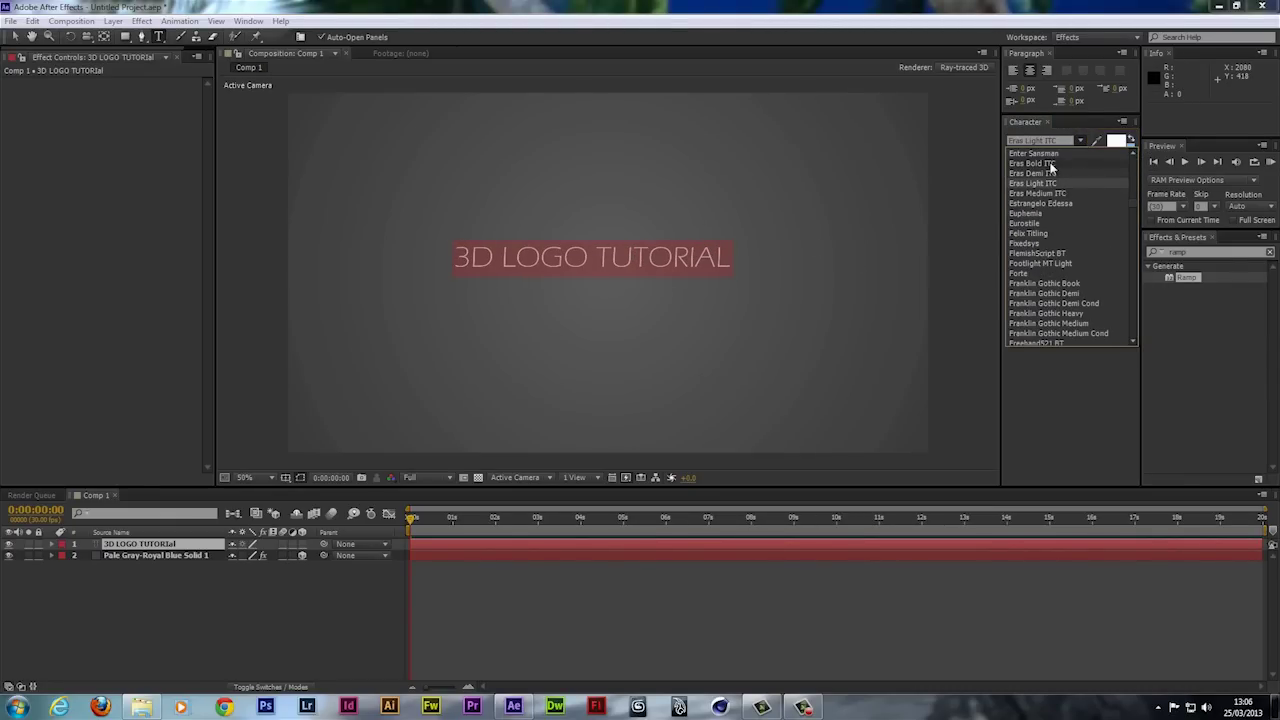
{"action": "left_click", "coordinate": [1051, 165]}
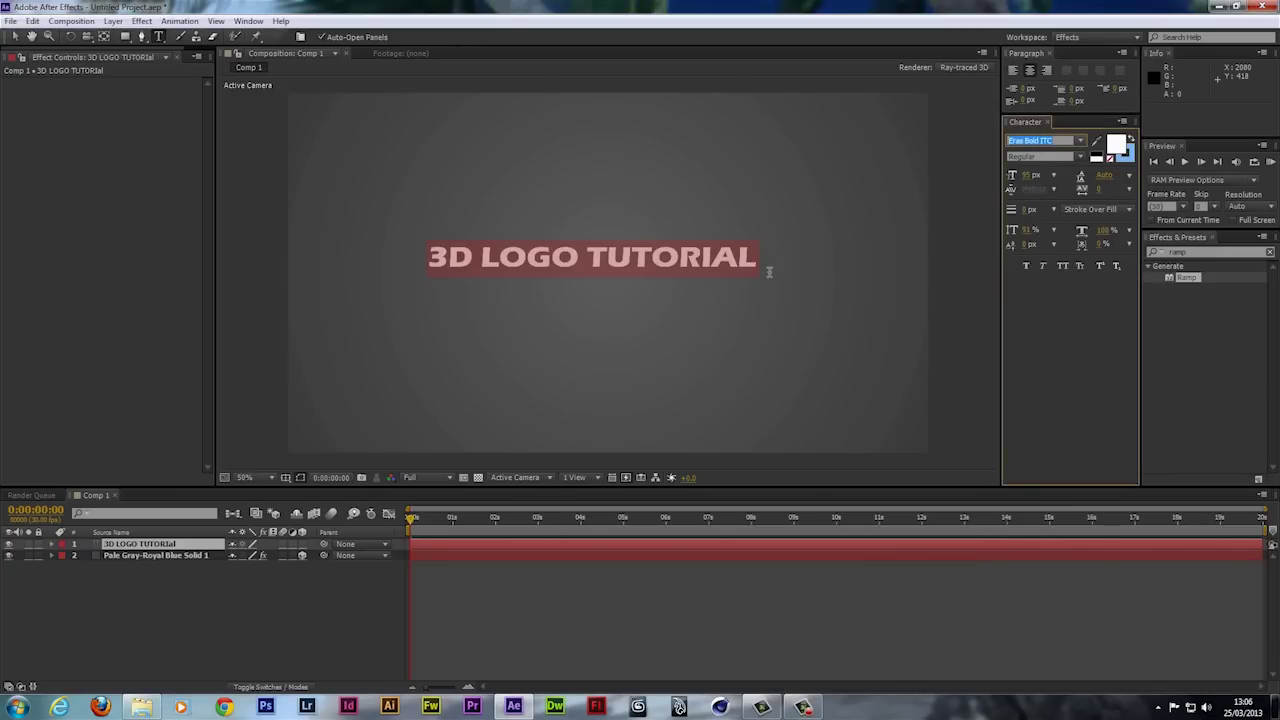
Move the title to about 950, 530 and select only its characters "3D".
{"action": "left_click", "coordinate": [662, 261]}
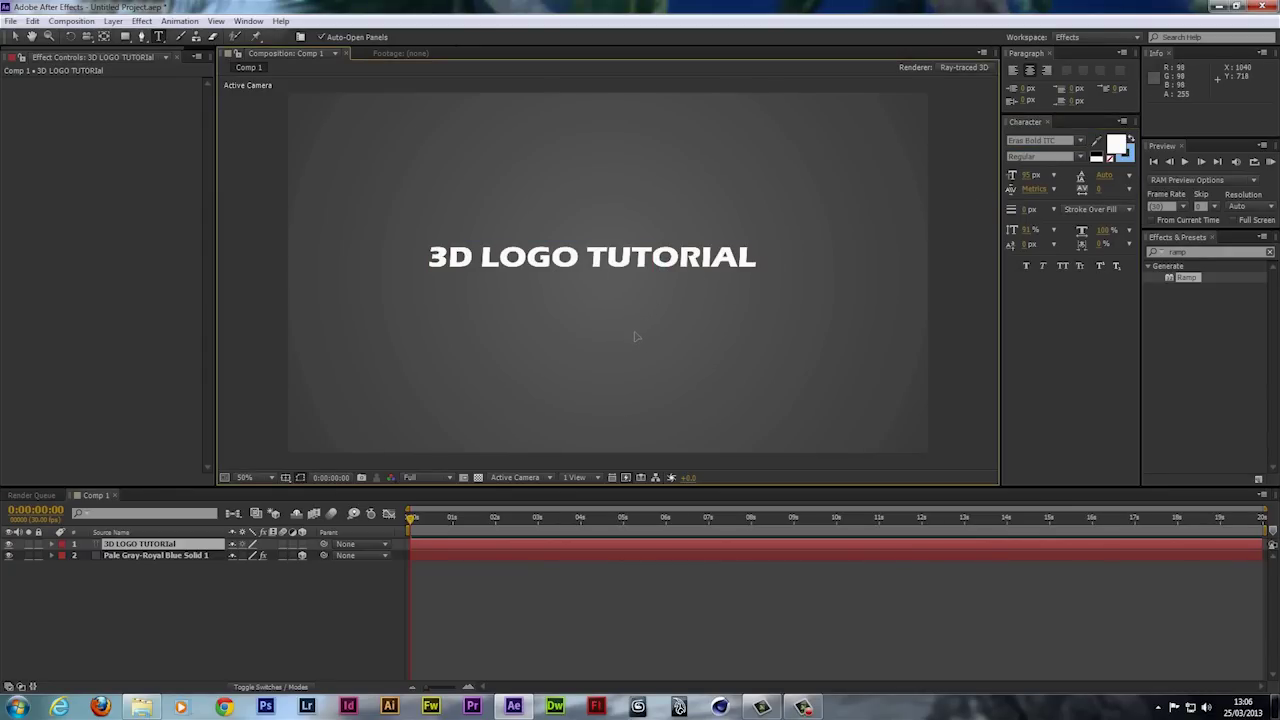
{"action": "key", "text": "Escape"}
{"action": "left_click_drag", "start_coordinate": [438, 261], "coordinate": [482, 261]}
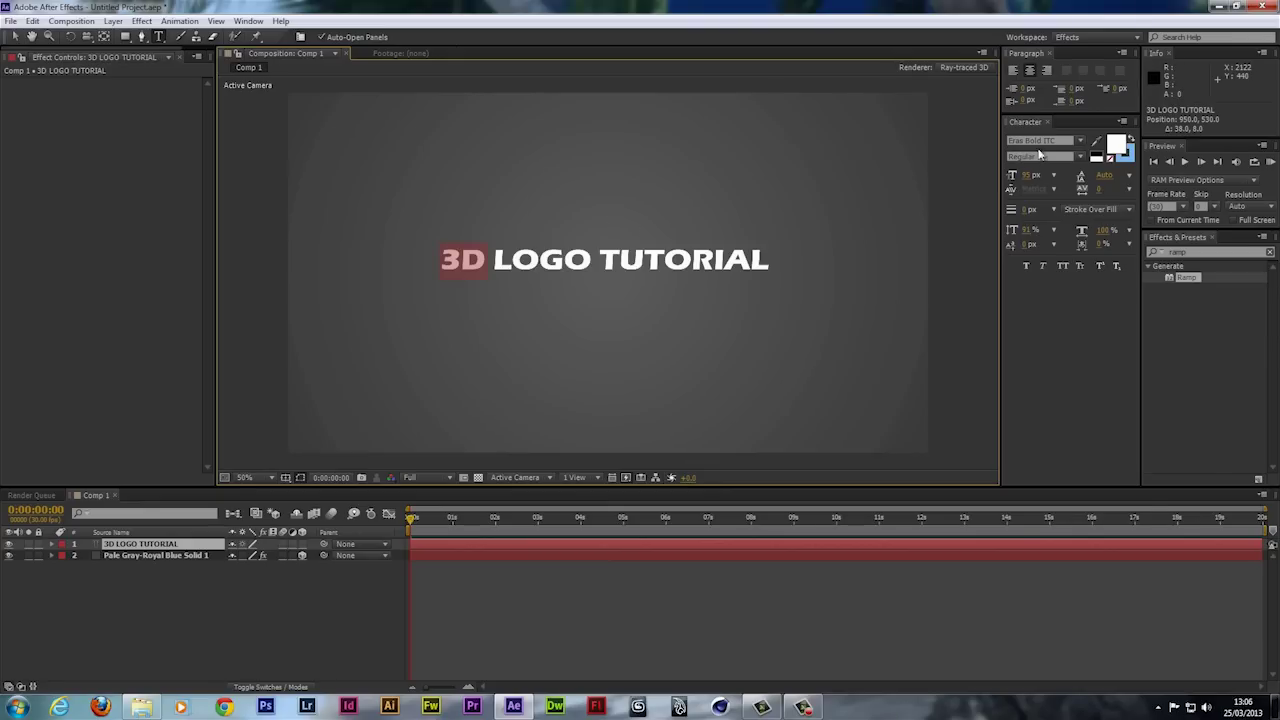
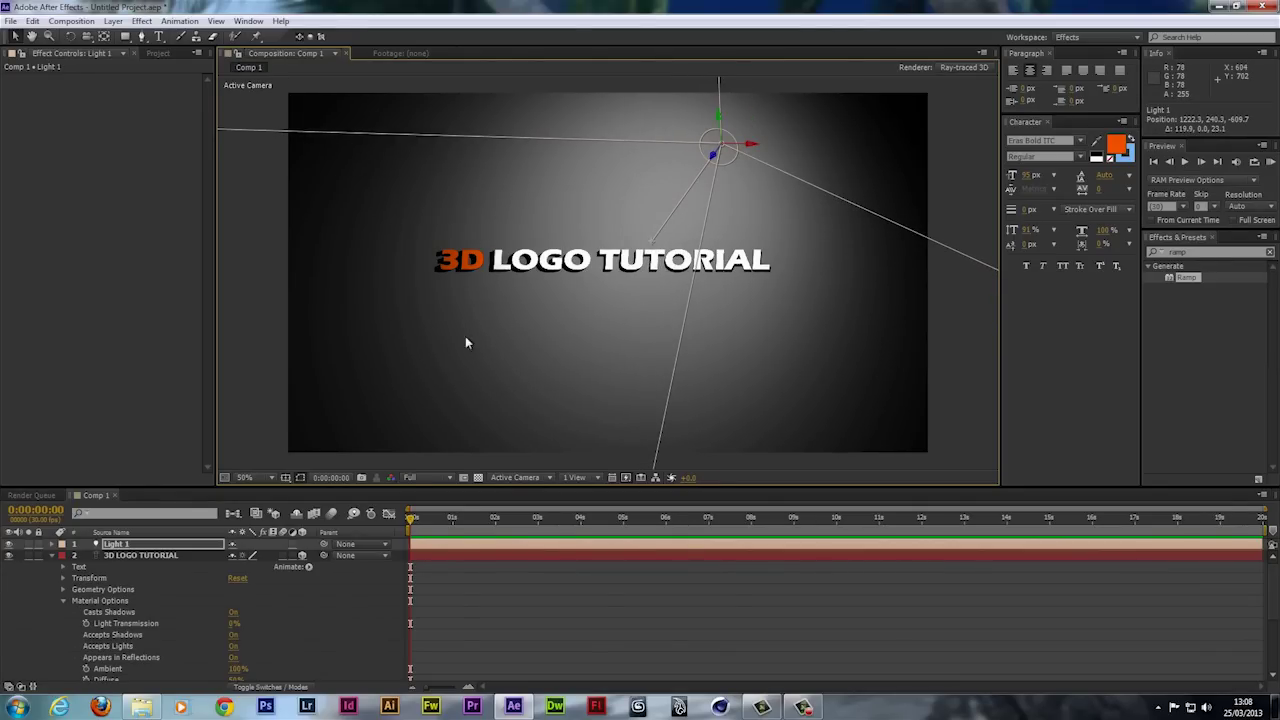
Raise the Shadow Diffusion in the Light Options of Light 1 to soften the shadow behind the title.
{"action": "left_click", "coordinate": [52, 556]}
{"action": "left_click", "coordinate": [51, 545]}
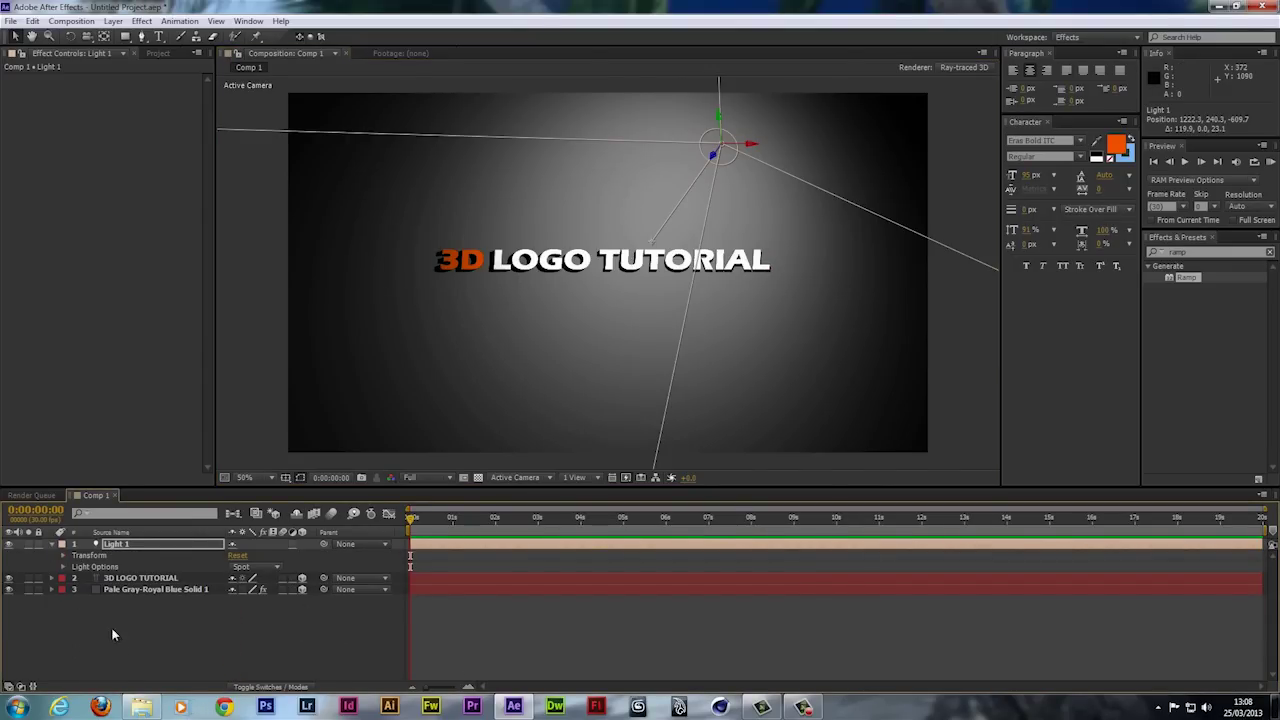
{"action": "left_click", "coordinate": [61, 567]}
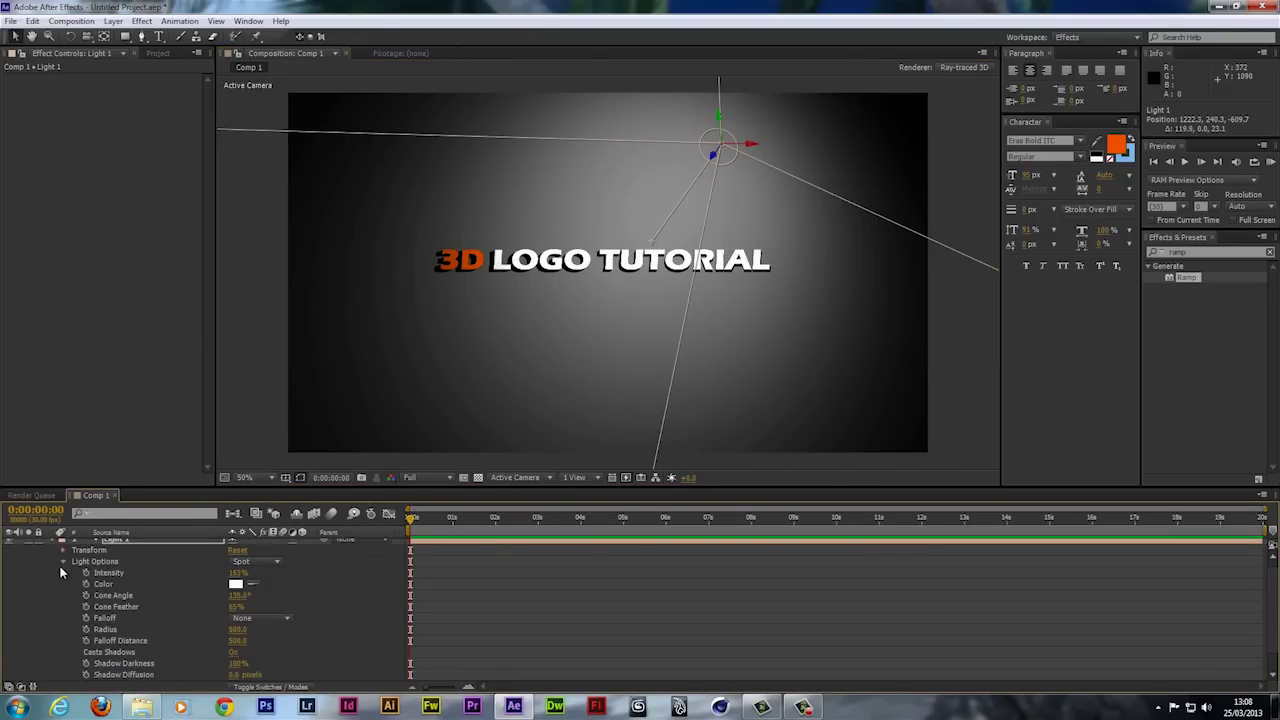
{"action": "scroll", "coordinate": [71, 594], "scroll_direction": "down", "scroll_amount": 2}
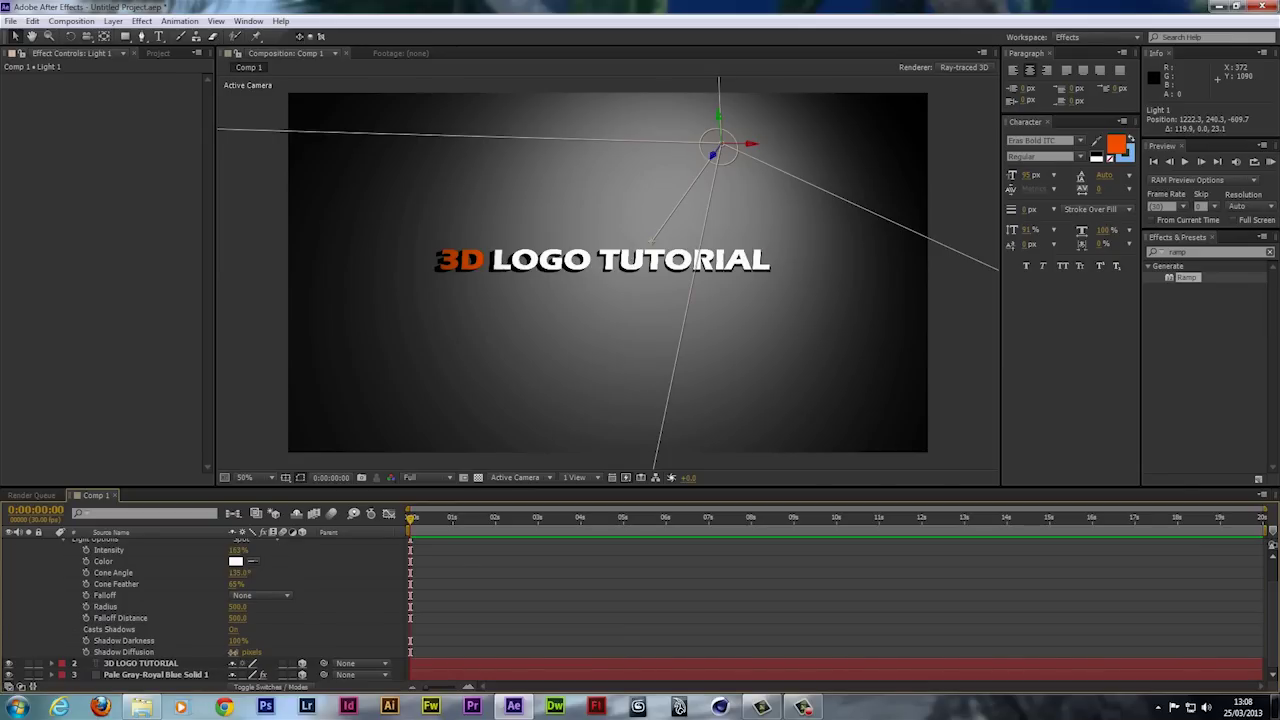
{"action": "left_click_drag", "start_coordinate": [233, 652], "coordinate": [337, 647]}
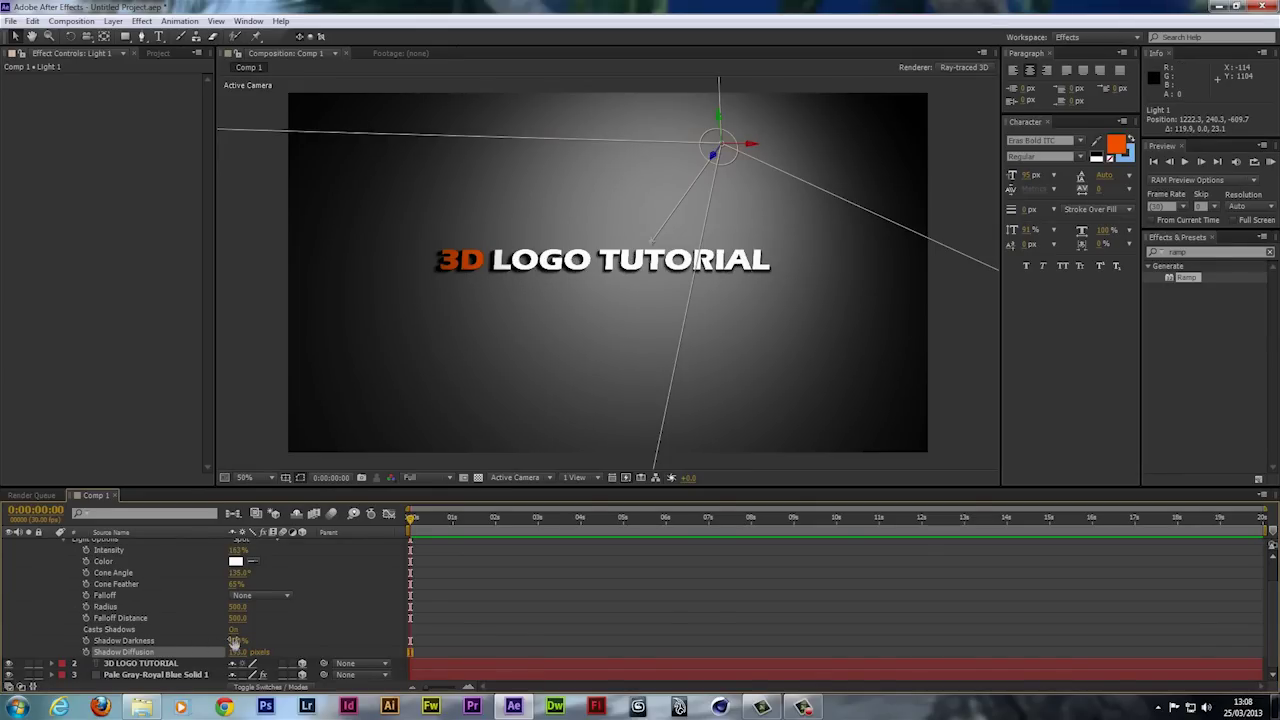
Set the Shadow Darkness of Light 1 to 95% and collapse the light's properties.
{"action": "left_click", "coordinate": [236, 642]}
{"action": "type", "text": "95"}
{"action": "key", "text": "Return"}
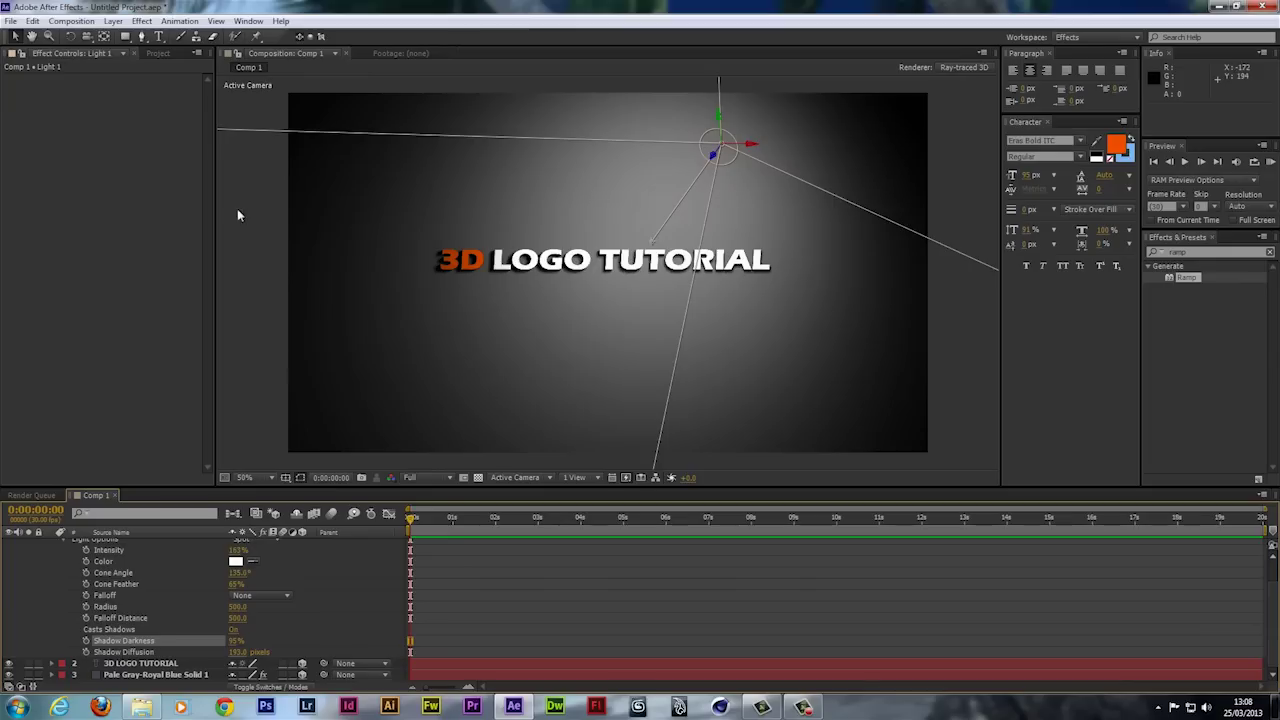
{"action": "left_click", "coordinate": [43, 566]}
{"action": "scroll", "coordinate": [42, 559], "scroll_direction": "up", "scroll_amount": 2}
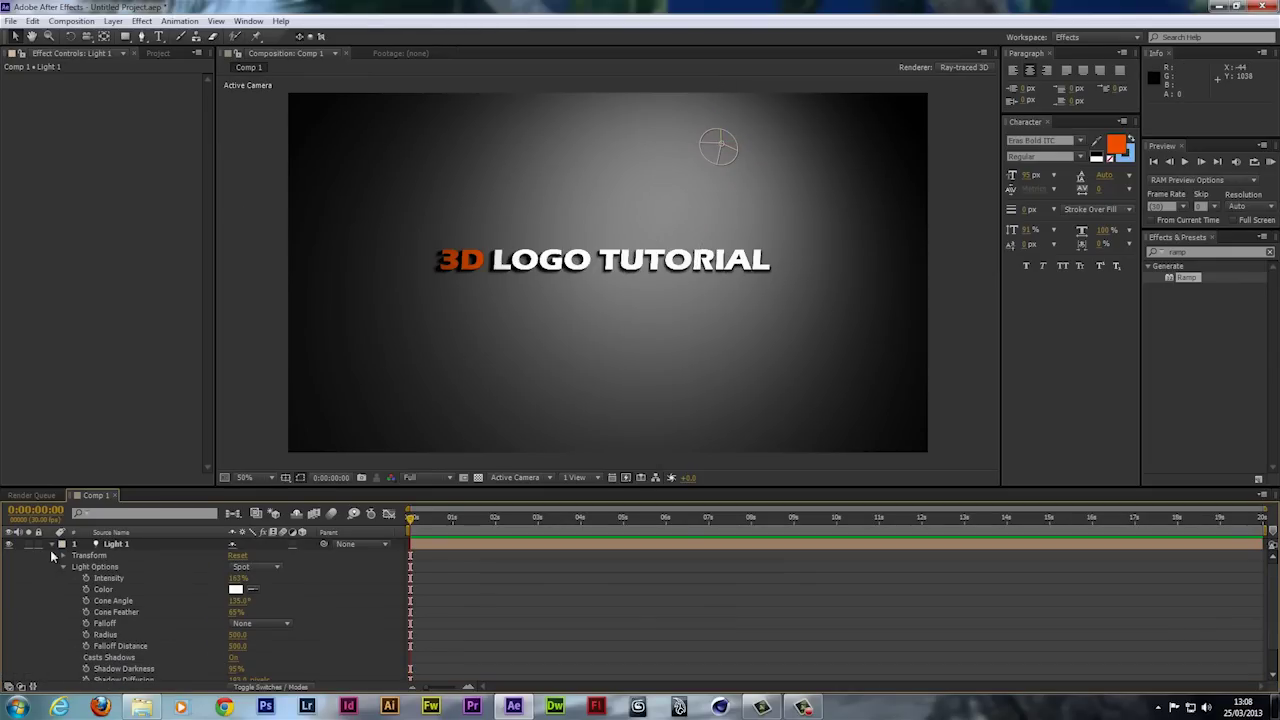
{"action": "left_click", "coordinate": [52, 544]}
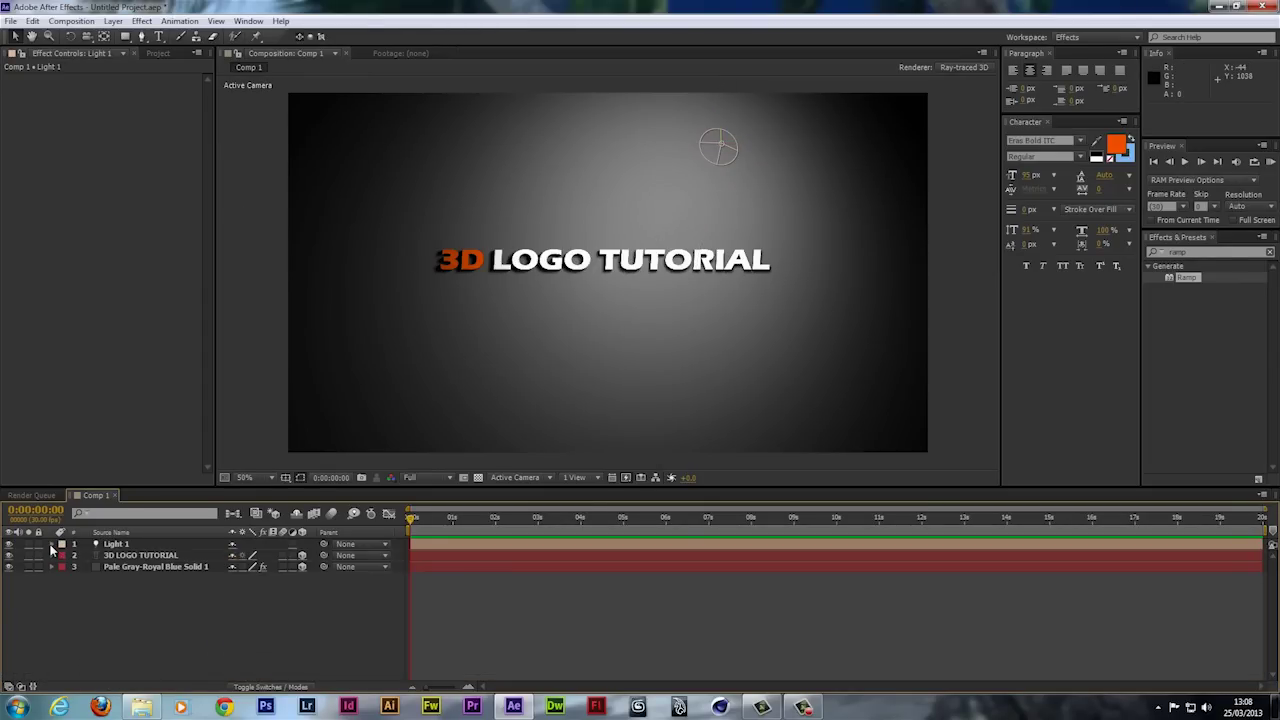
Add a new two-node camera layer with the 24mm preset to the composition.
{"action": "left_click", "coordinate": [113, 21]}
{"action": "mouse_move", "coordinate": [285, 21]}
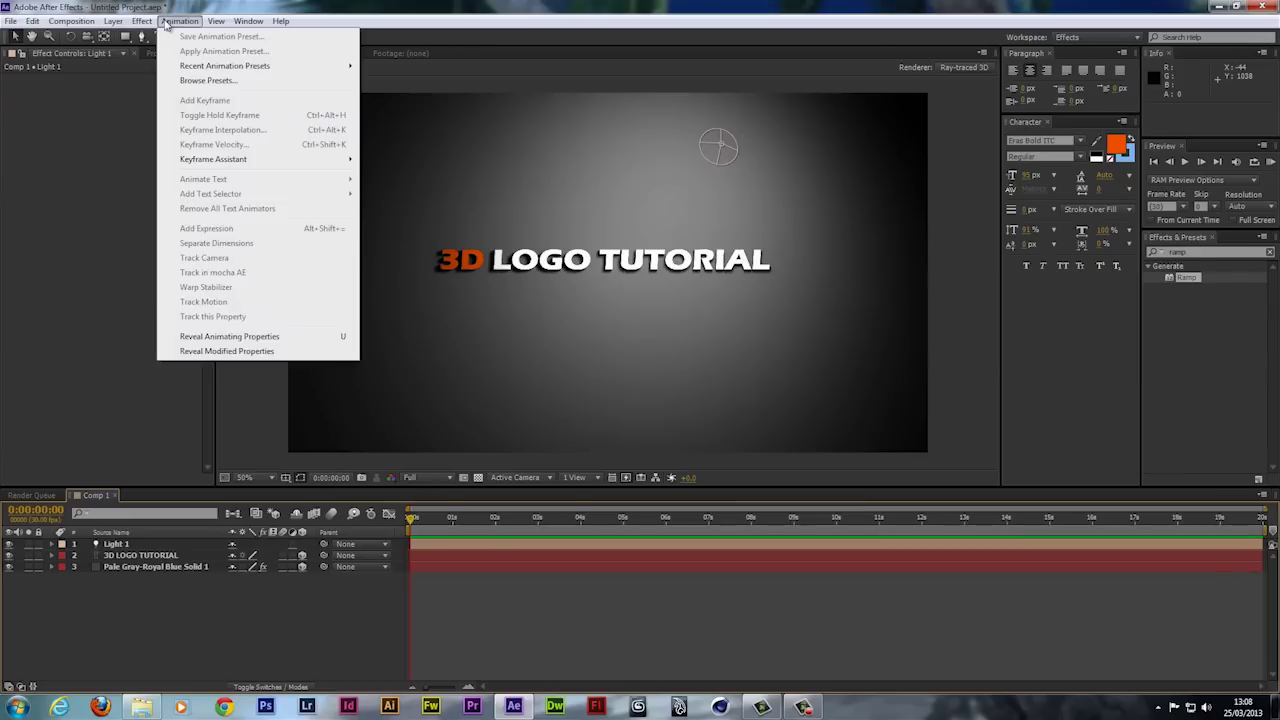
{"action": "mouse_move", "coordinate": [113, 21]}
{"action": "mouse_move", "coordinate": [262, 40]}
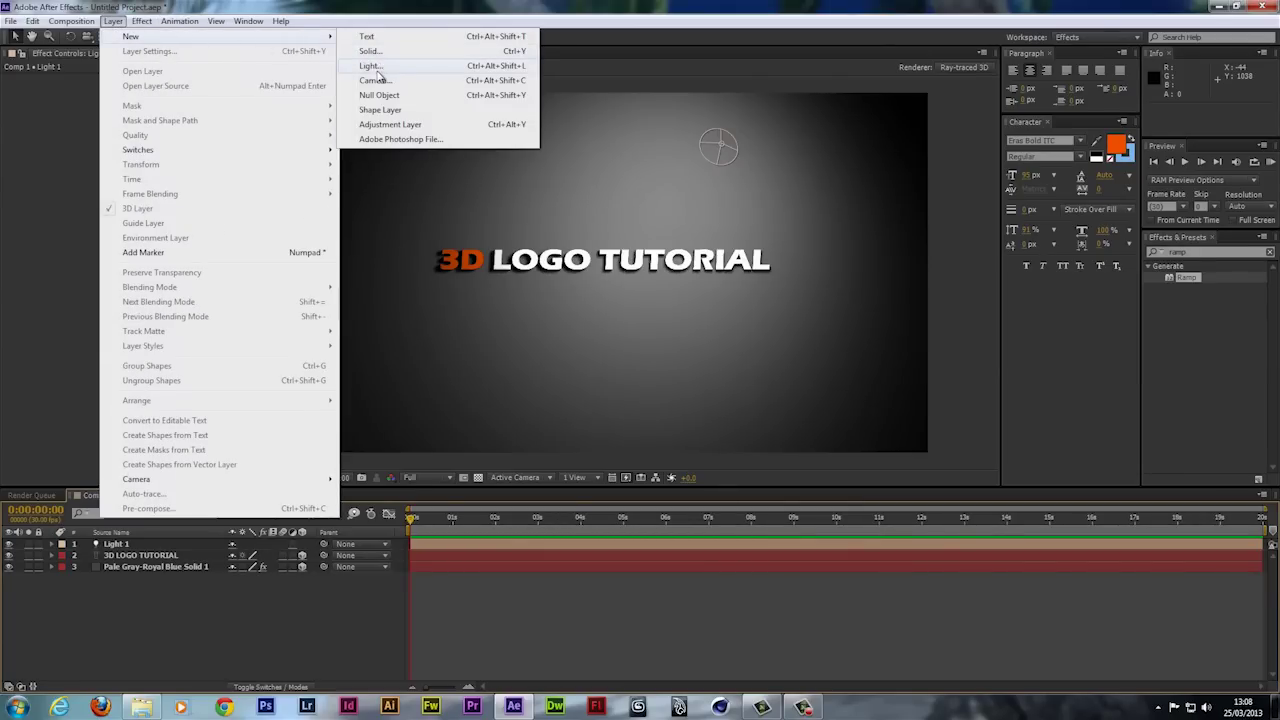
{"action": "left_click", "coordinate": [375, 80]}
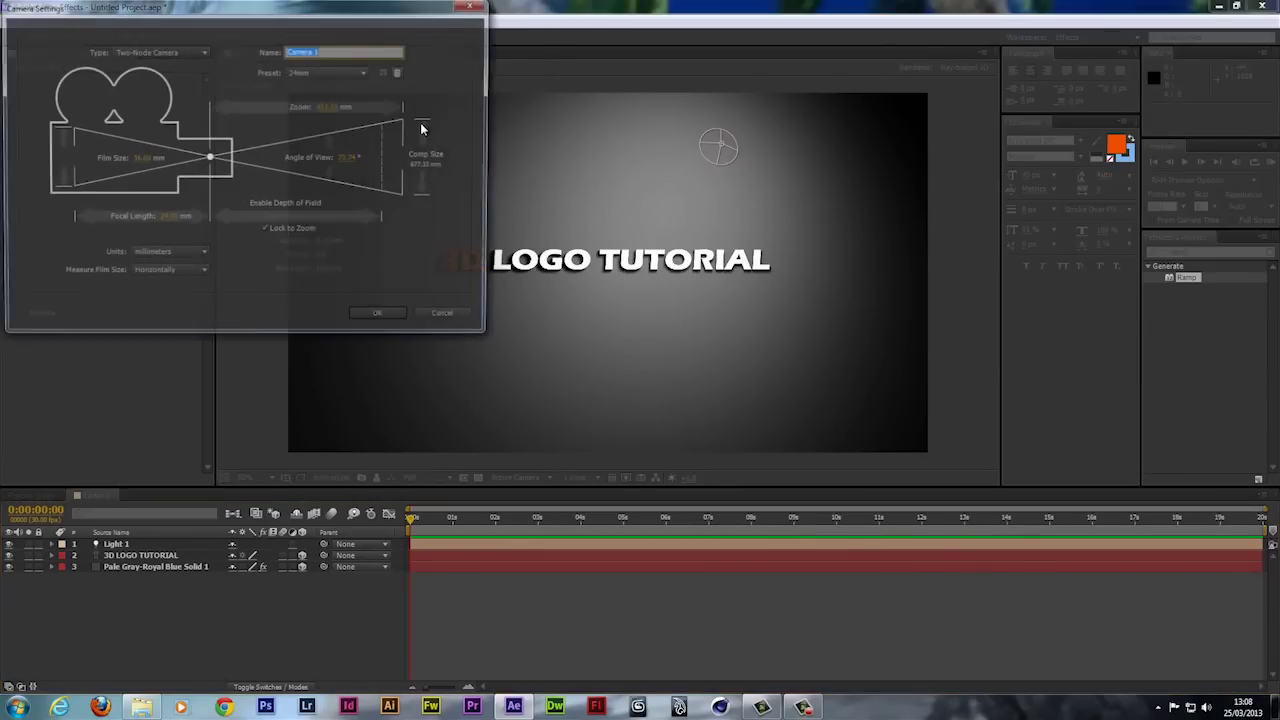
{"action": "left_click", "coordinate": [372, 320]}
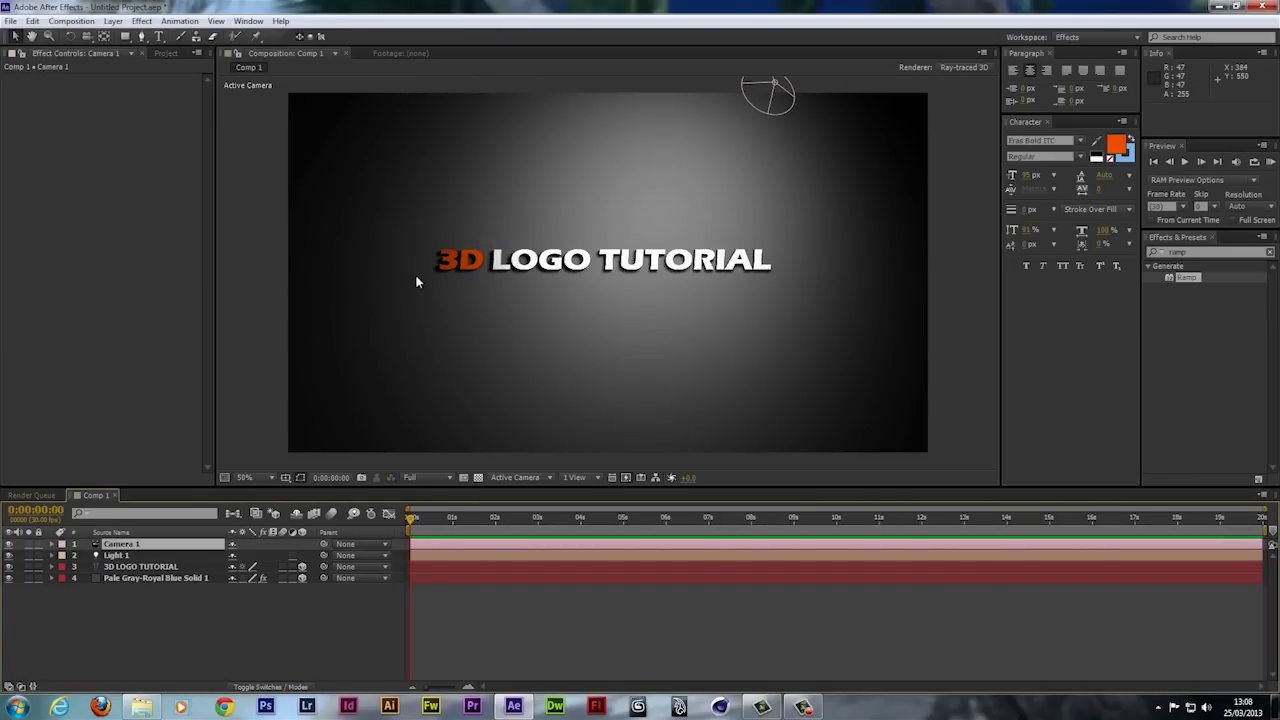
{"action": "left_click", "coordinate": [148, 548]}
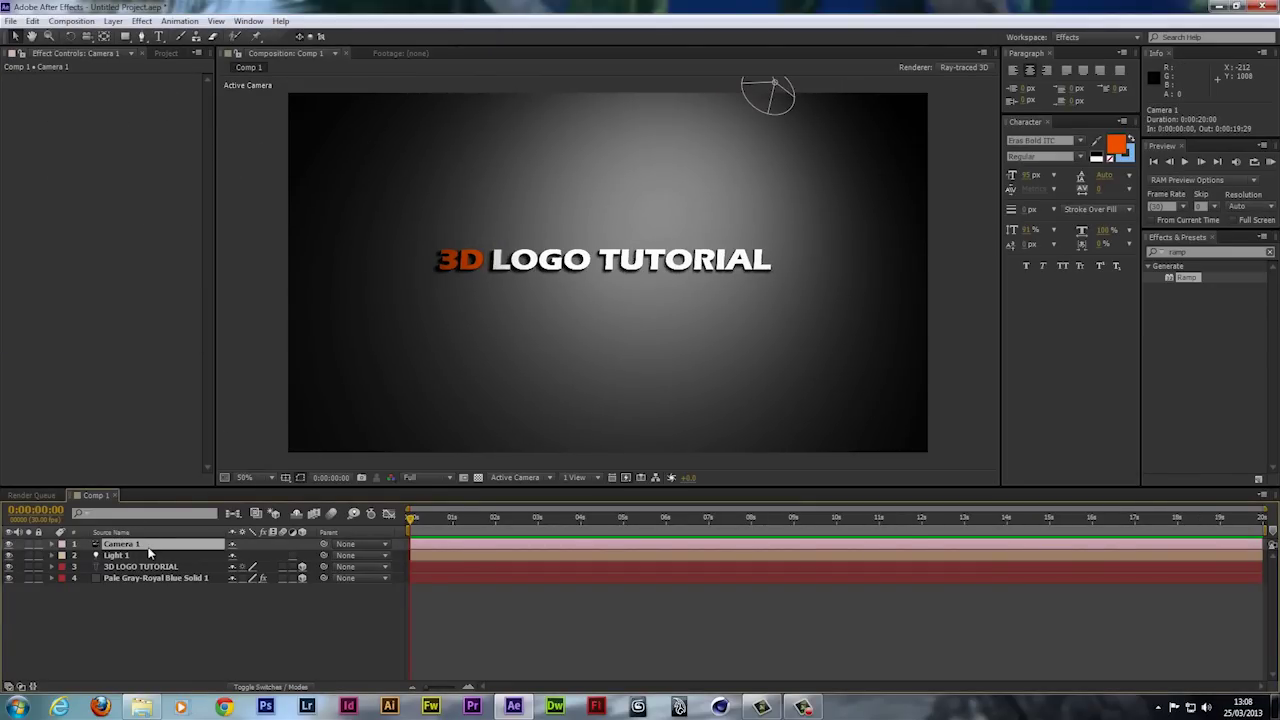
{"action": "right_click", "coordinate": [610, 277]}
{"action": "key", "text": "Escape"}
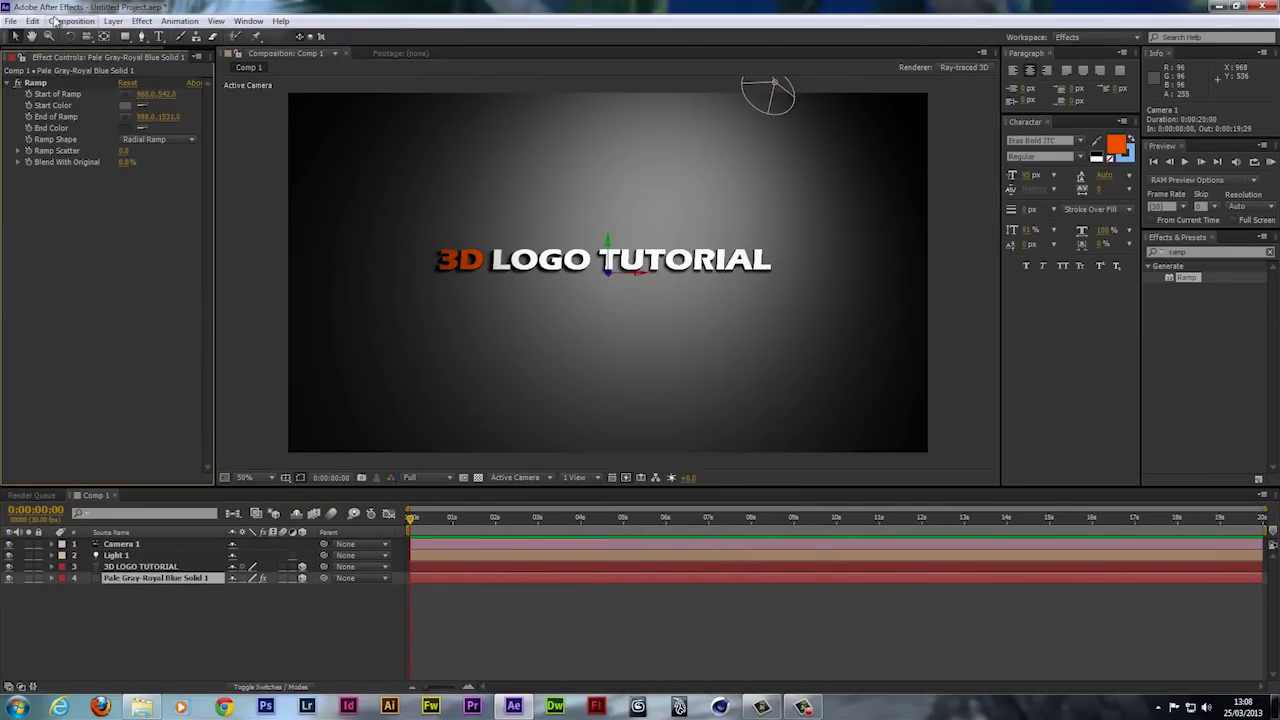
Move the camera close to the middle of the title and orbit it to show the extruded sides from below.
{"action": "left_click", "coordinate": [88, 36]}
{"action": "left_click_drag", "start_coordinate": [570, 134], "coordinate": [585, 142]}
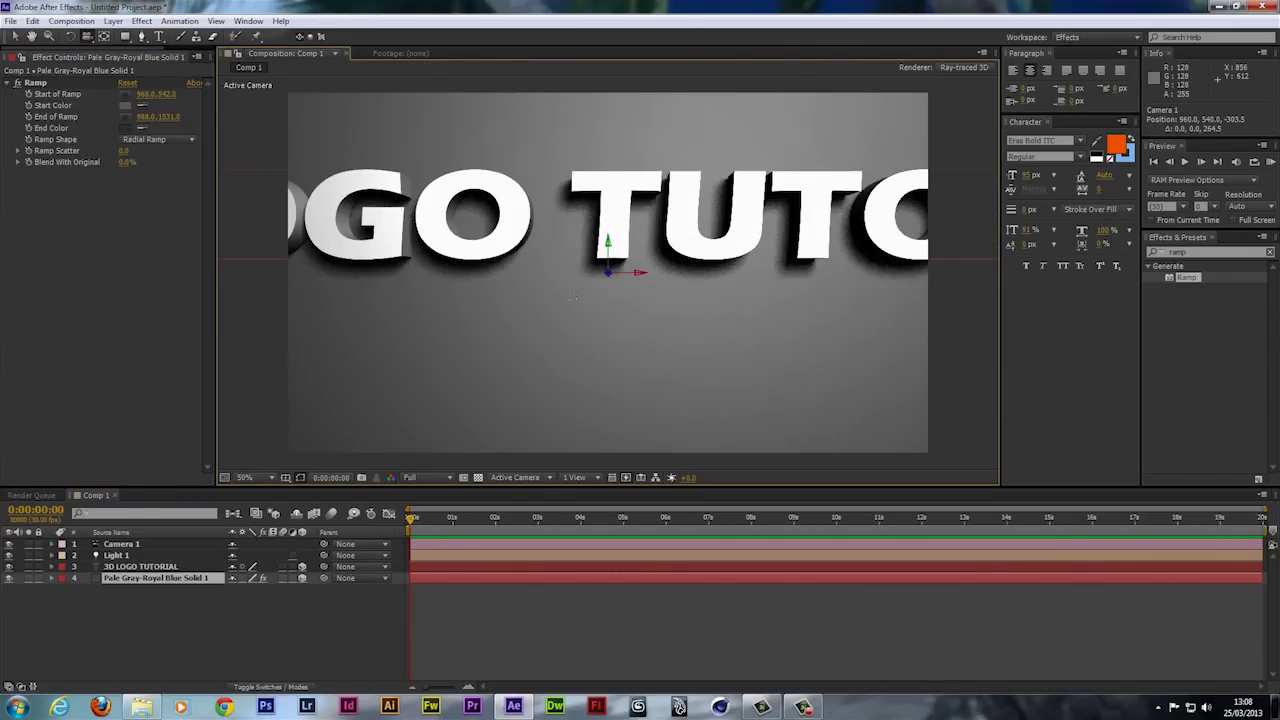
{"action": "left_click_drag", "start_coordinate": [572, 296], "coordinate": [574, 253]}
{"action": "key", "text": "F2"}
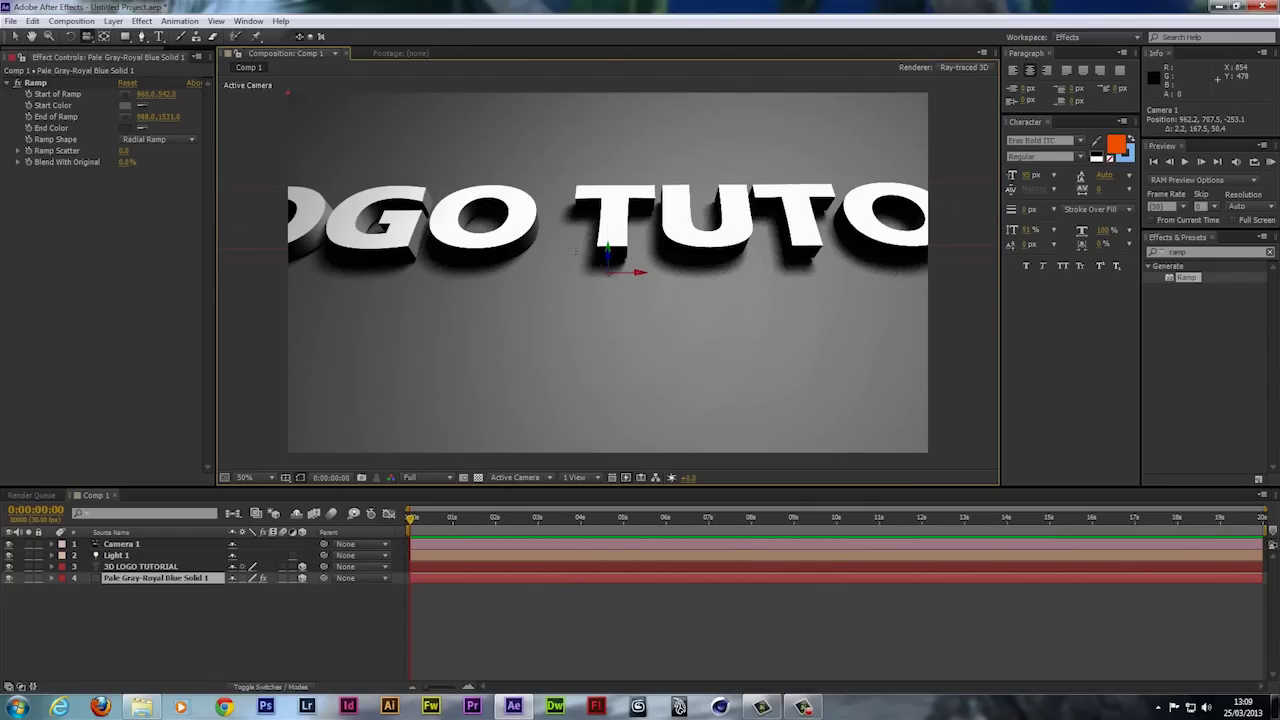
{"action": "left_click_drag", "start_coordinate": [573, 251], "coordinate": [571, 312]}
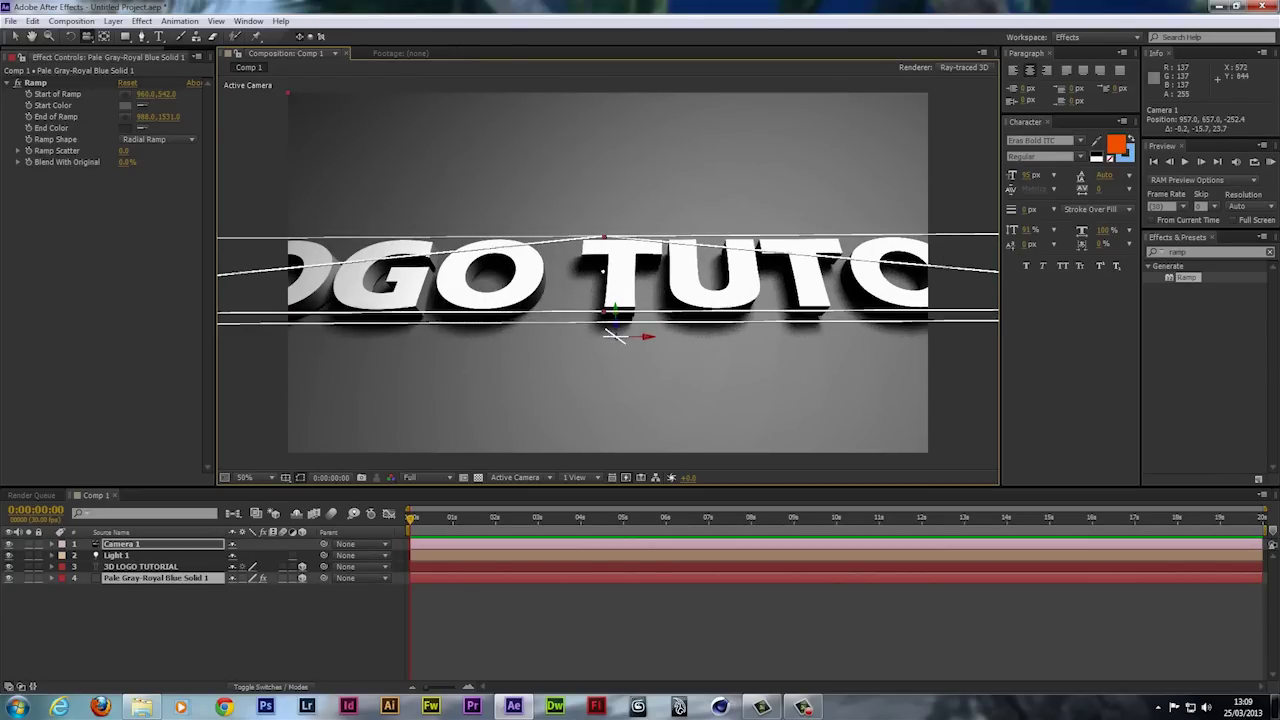
Set the Ray-tracing Quality of the composition's Ray-traced 3D renderer to 10.
{"action": "left_click", "coordinate": [954, 68]}
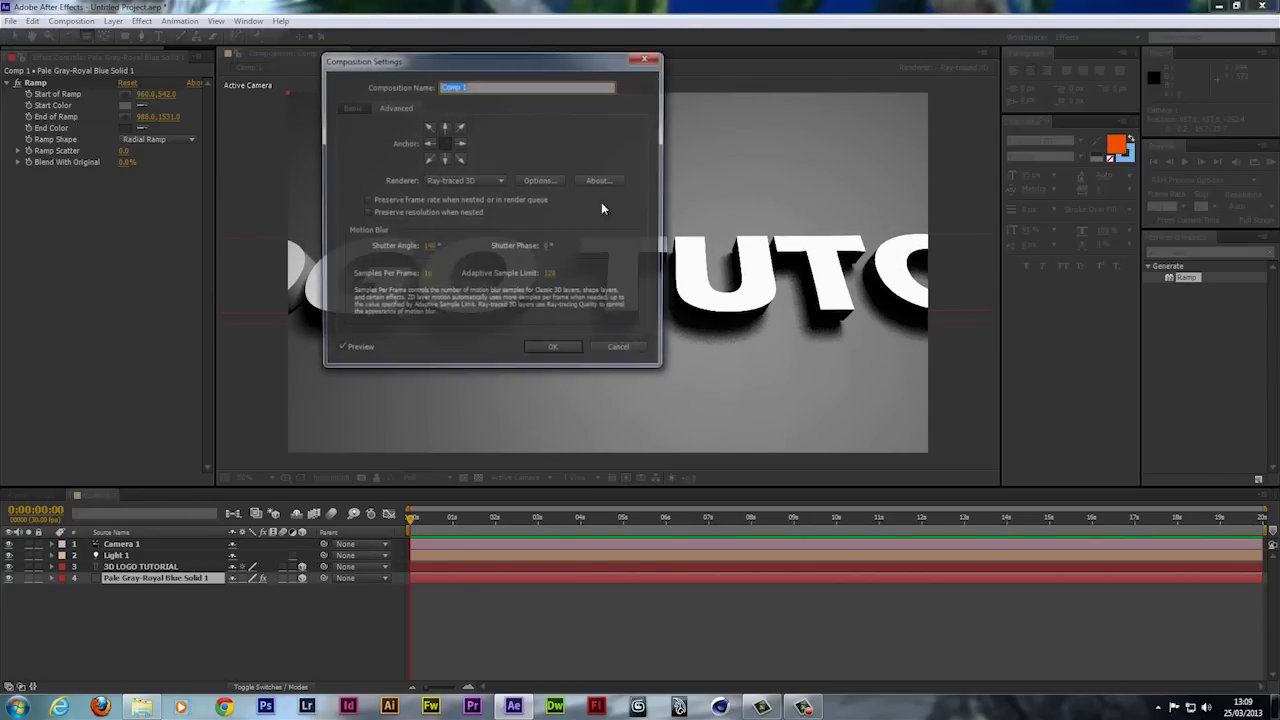
{"action": "left_click", "coordinate": [538, 180]}
{"action": "left_click", "coordinate": [87, 34]}
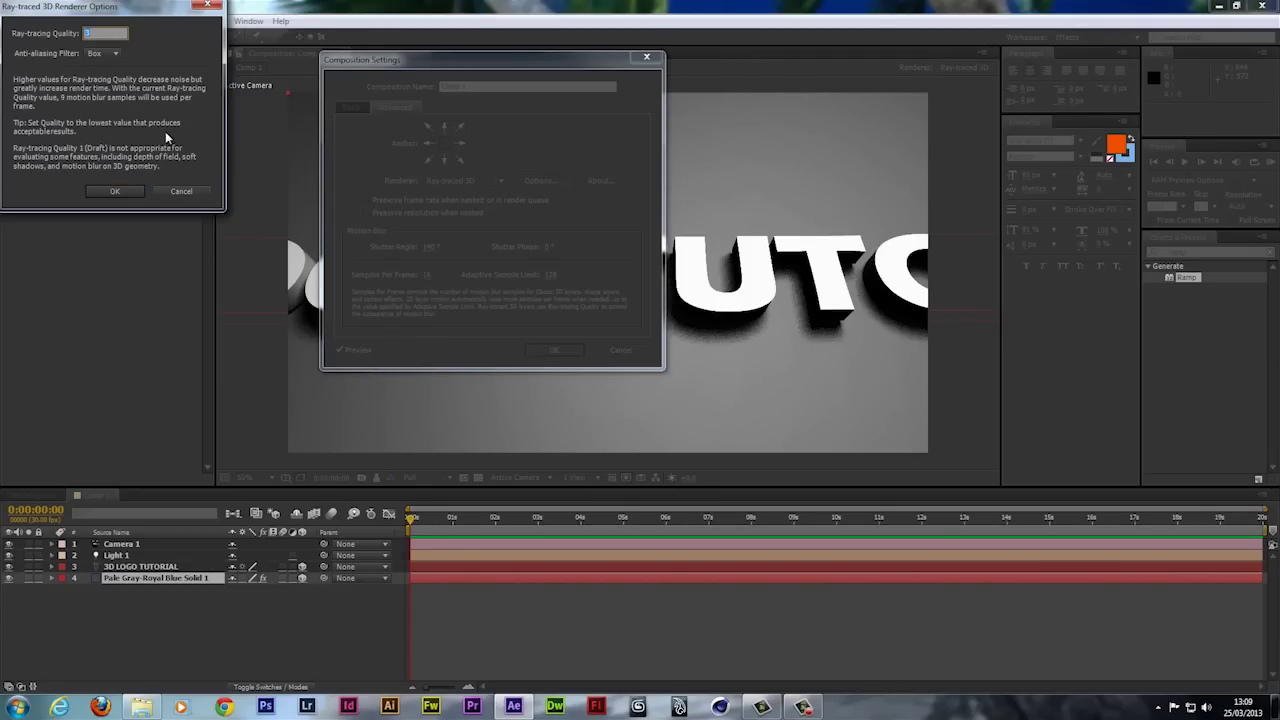
{"action": "type", "text": "5"}
{"action": "key", "text": "Return"}
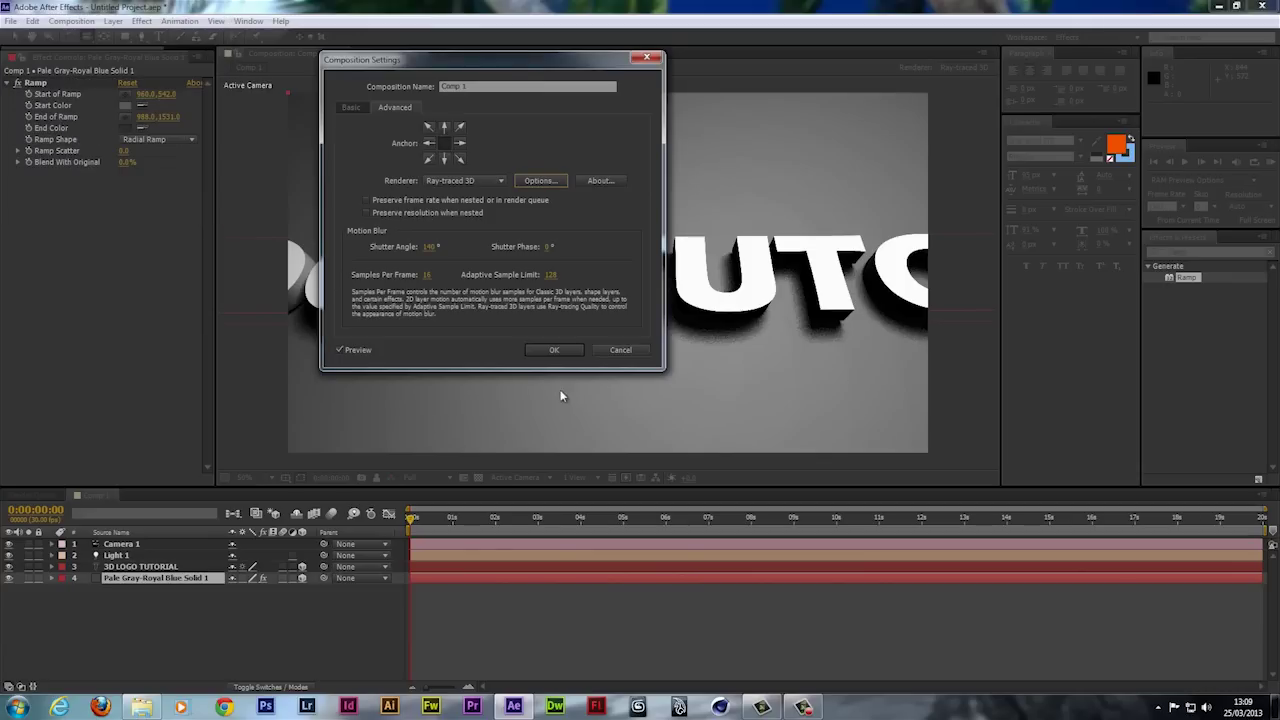
{"action": "left_click", "coordinate": [554, 350]}
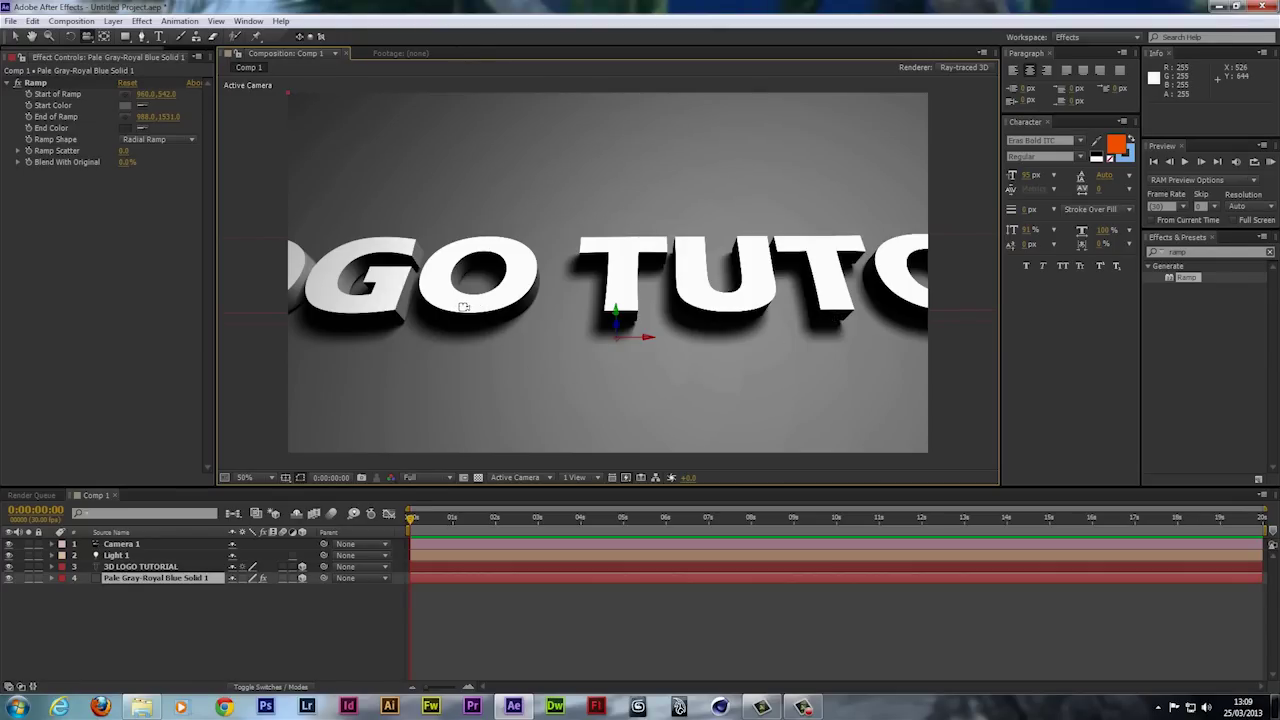
Lower the Ray-tracing Quality again in the composition's renderer options.
{"action": "left_click", "coordinate": [968, 70]}
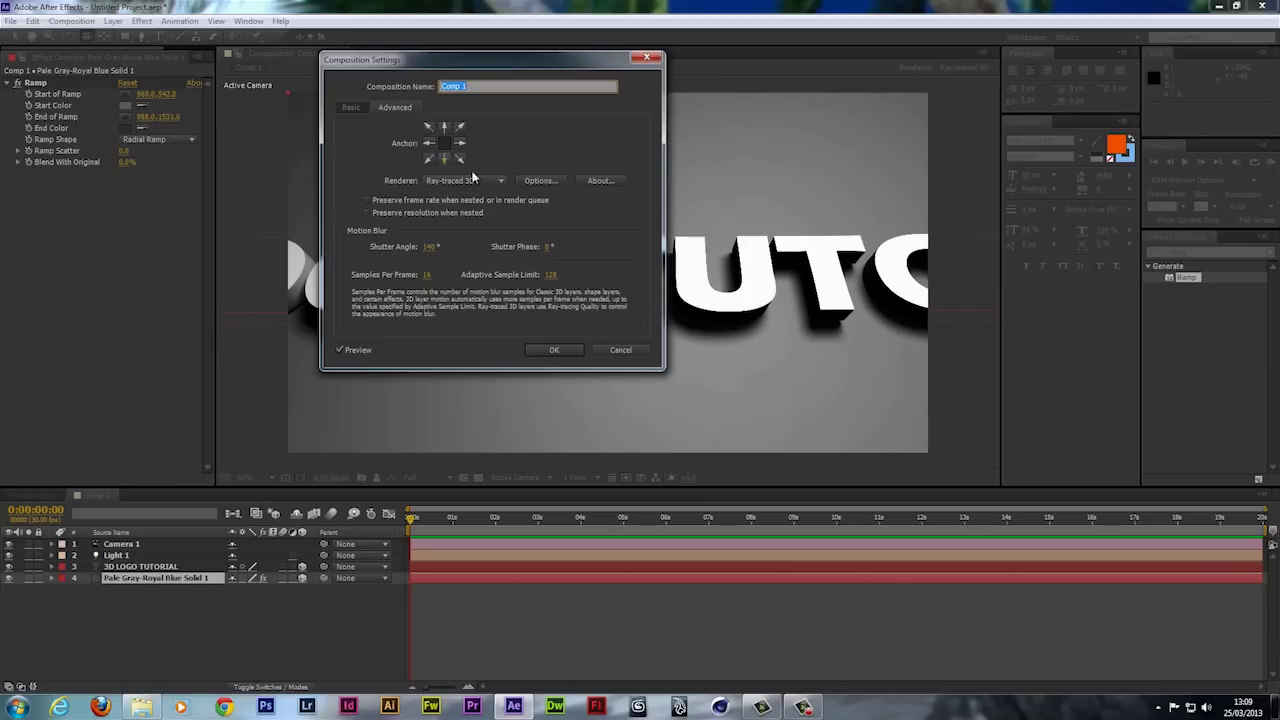
{"action": "left_click", "coordinate": [537, 181]}
{"action": "left_click", "coordinate": [89, 35]}
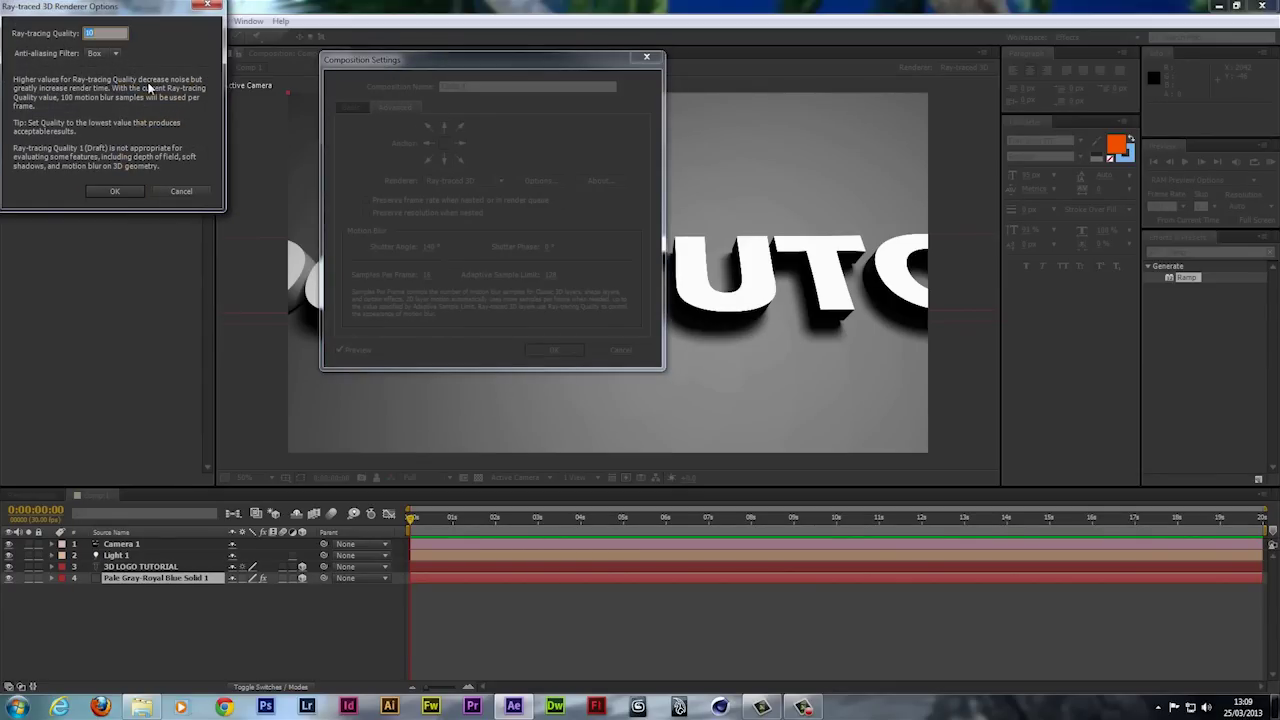
{"action": "left_click", "coordinate": [114, 191]}
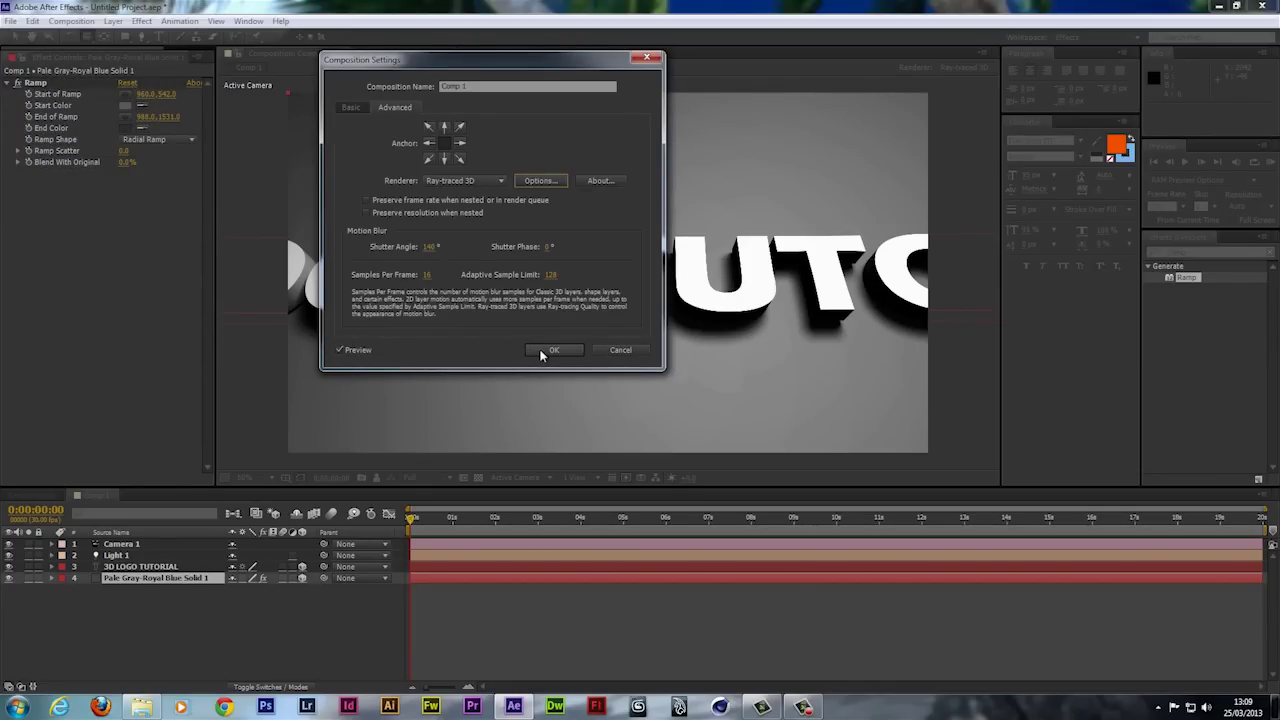
{"action": "left_click", "coordinate": [542, 355]}
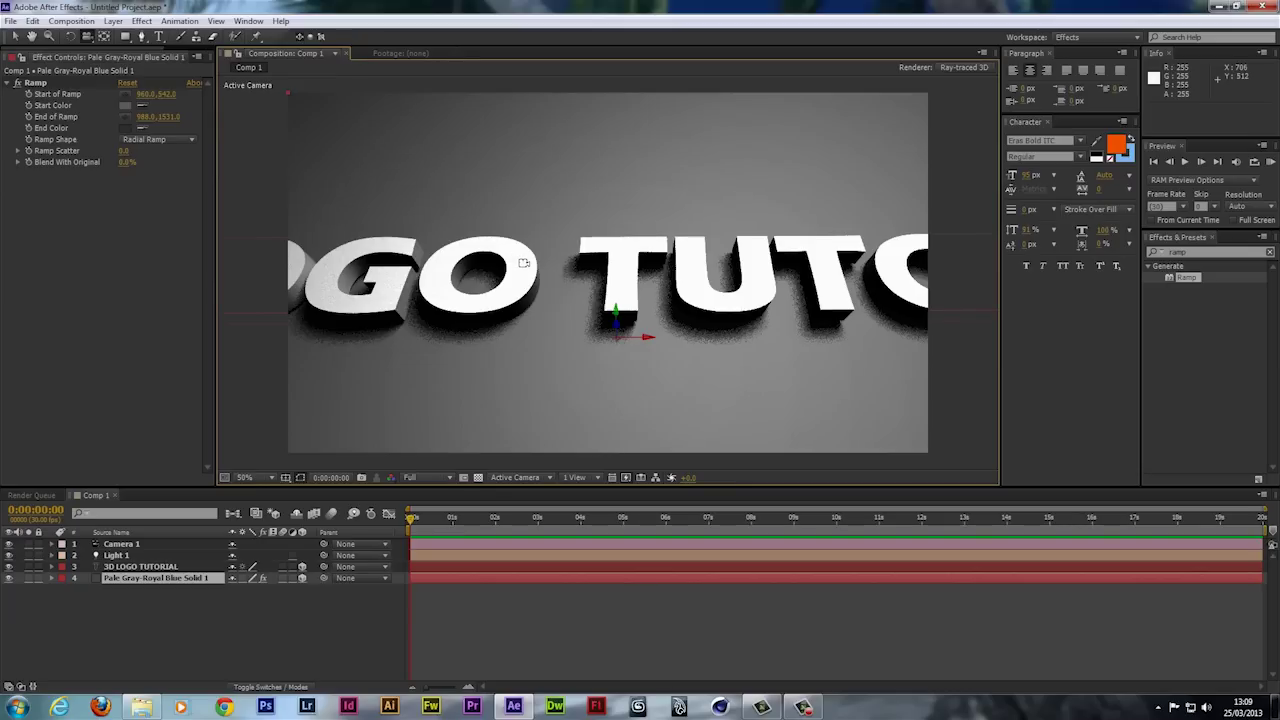
Pull the camera back to frame the whole title and start keyframing Camera 1's Point of Interest and Position at 0 seconds.
{"action": "left_click_drag", "start_coordinate": [515, 252], "coordinate": [549, 262]}
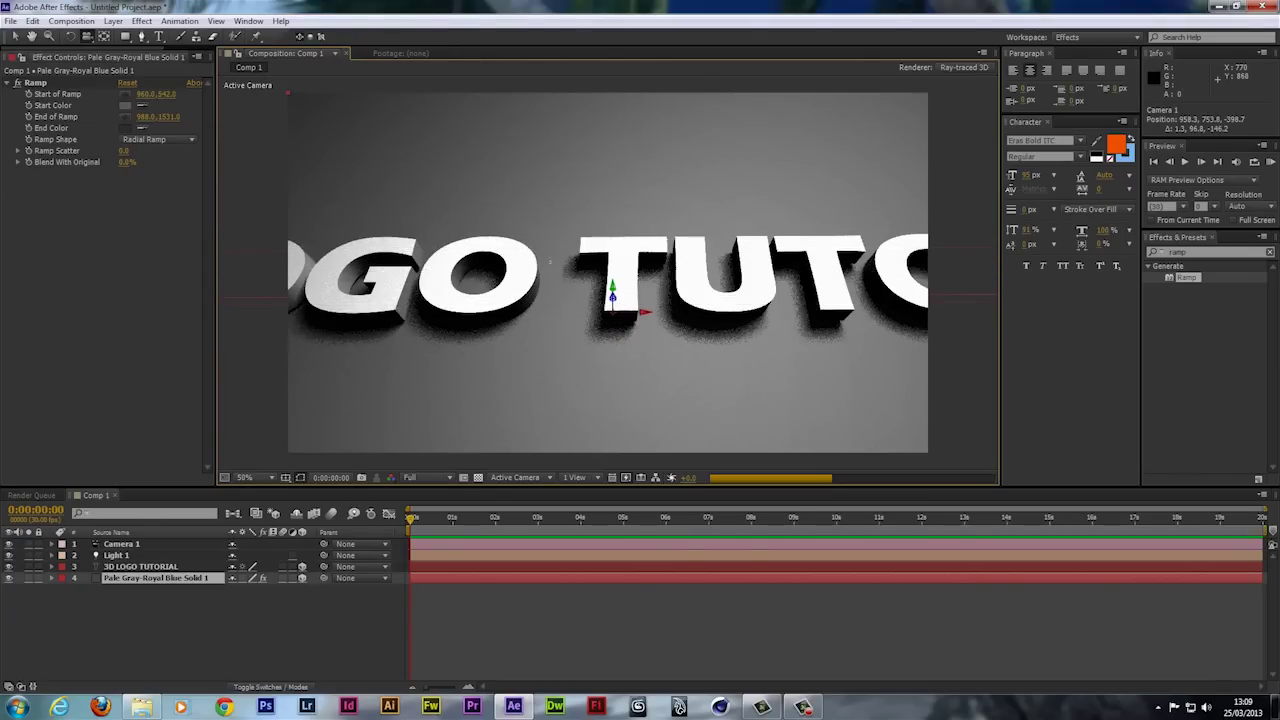
{"action": "mouse_move", "coordinate": [549, 362]}
{"action": "left_mouse_down"}
{"action": "mouse_move", "coordinate": [564, 318]}
{"action": "mouse_move", "coordinate": [549, 327]}
{"action": "left_mouse_up"}
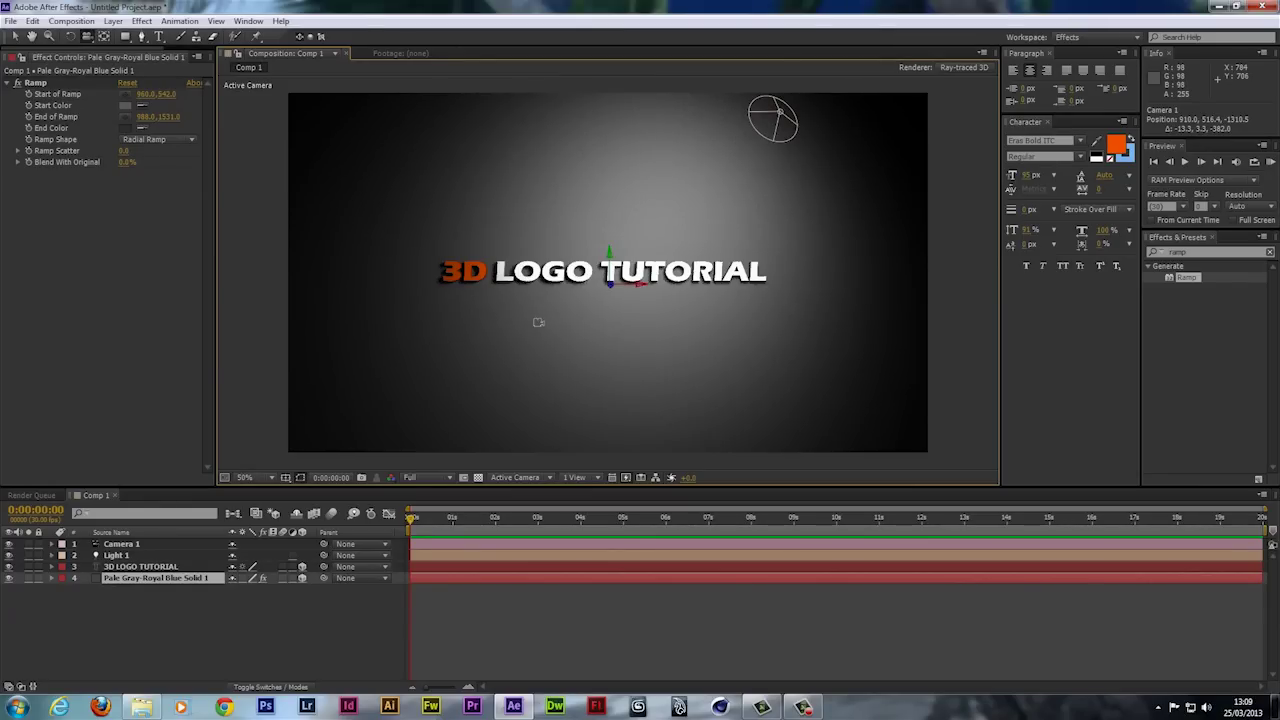
{"action": "left_click", "coordinate": [53, 544]}
{"action": "left_click", "coordinate": [63, 555]}
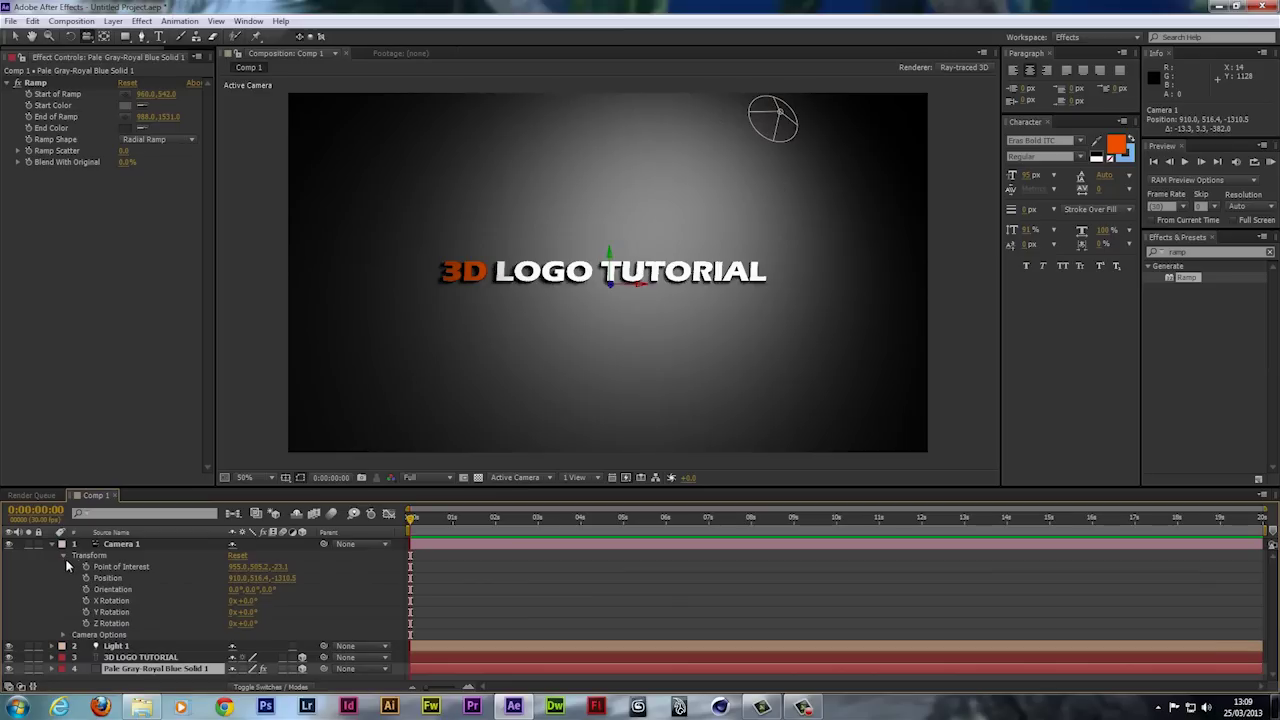
{"action": "left_click", "coordinate": [85, 578]}
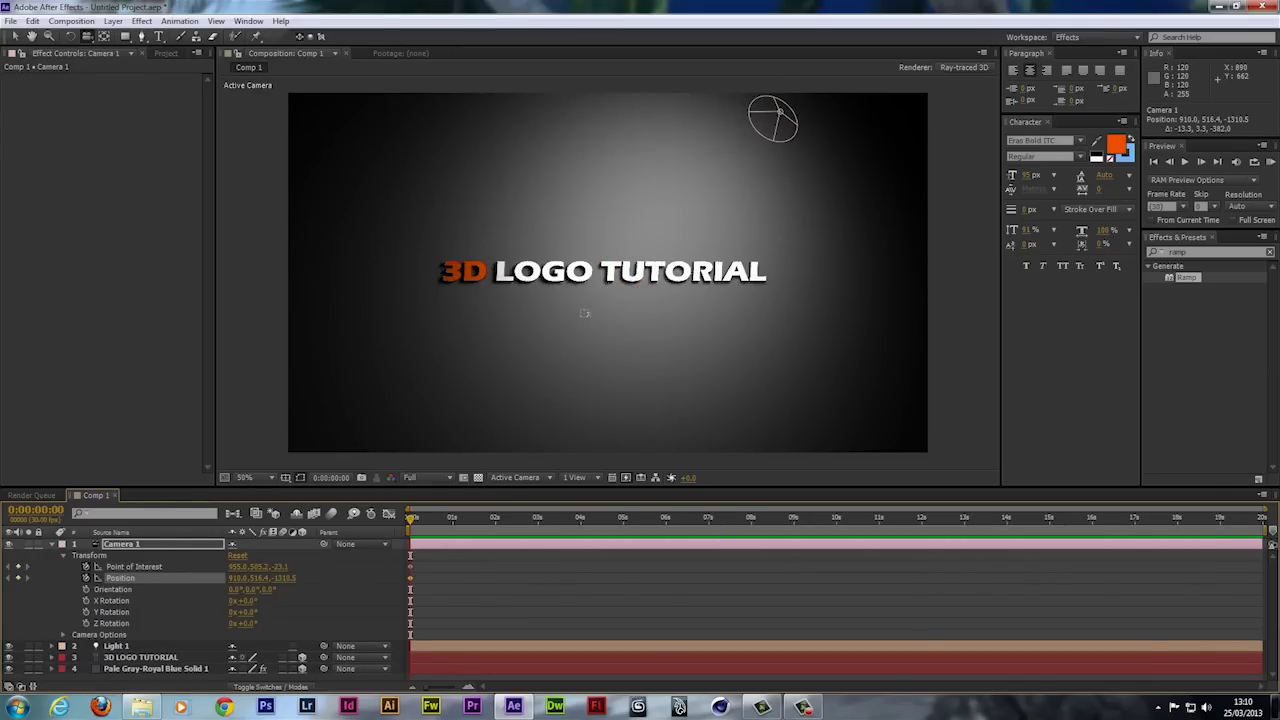
At 0 seconds, bring the camera in low and close over the characters "3D", at about 538, 599, -88.
{"action": "mouse_move", "coordinate": [584, 313]}
{"action": "left_mouse_down"}
{"action": "mouse_move", "coordinate": [591, 146]}
{"action": "mouse_move", "coordinate": [557, 217]}
{"action": "mouse_move", "coordinate": [543, 323]}
{"action": "mouse_move", "coordinate": [583, 169]}
{"action": "mouse_move", "coordinate": [574, 306]}
{"action": "mouse_move", "coordinate": [588, 182]}
{"action": "mouse_move", "coordinate": [594, 329]}
{"action": "mouse_move", "coordinate": [586, 314]}
{"action": "left_mouse_up"}
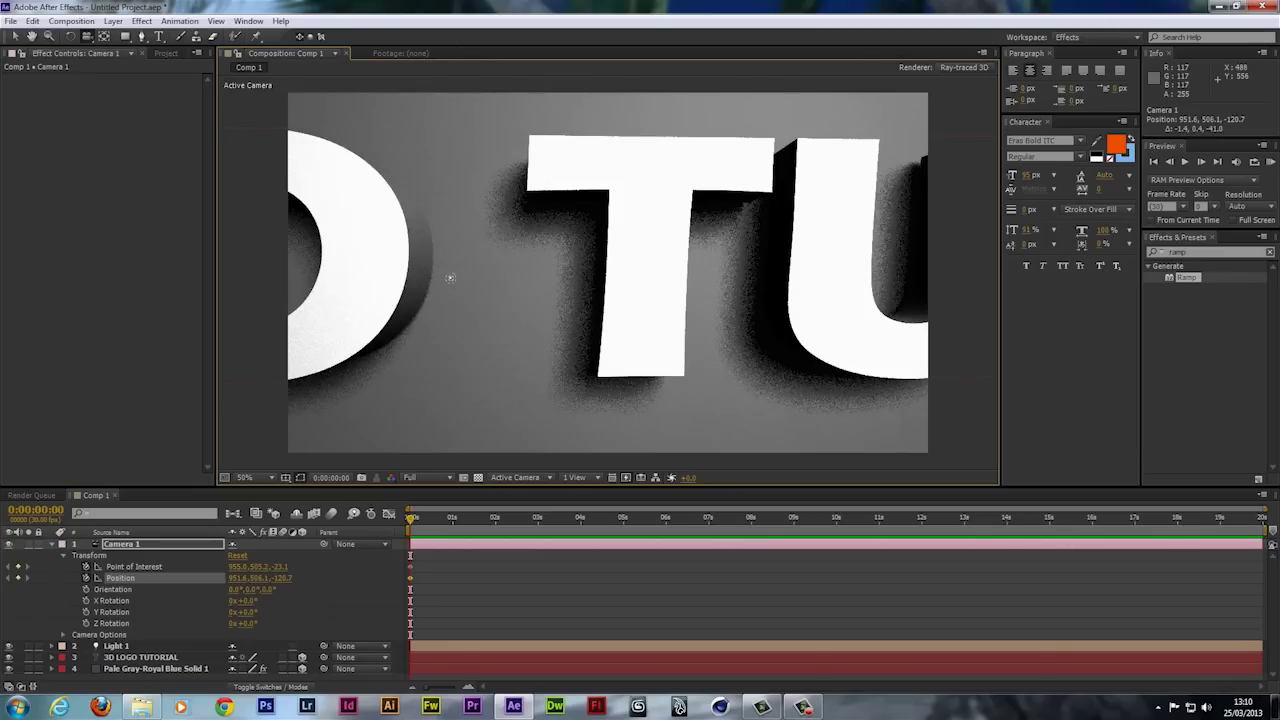
{"action": "left_click_drag", "start_coordinate": [446, 277], "coordinate": [594, 257]}
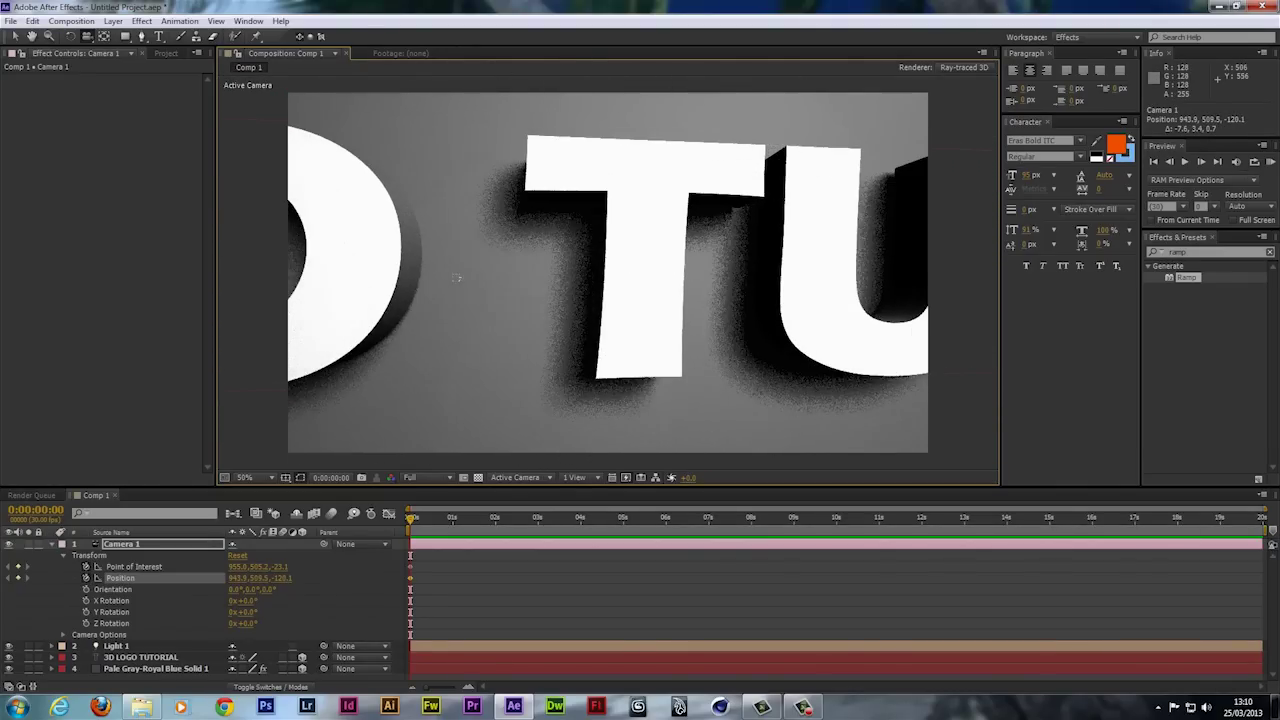
{"action": "left_click_drag", "start_coordinate": [443, 285], "coordinate": [631, 217]}
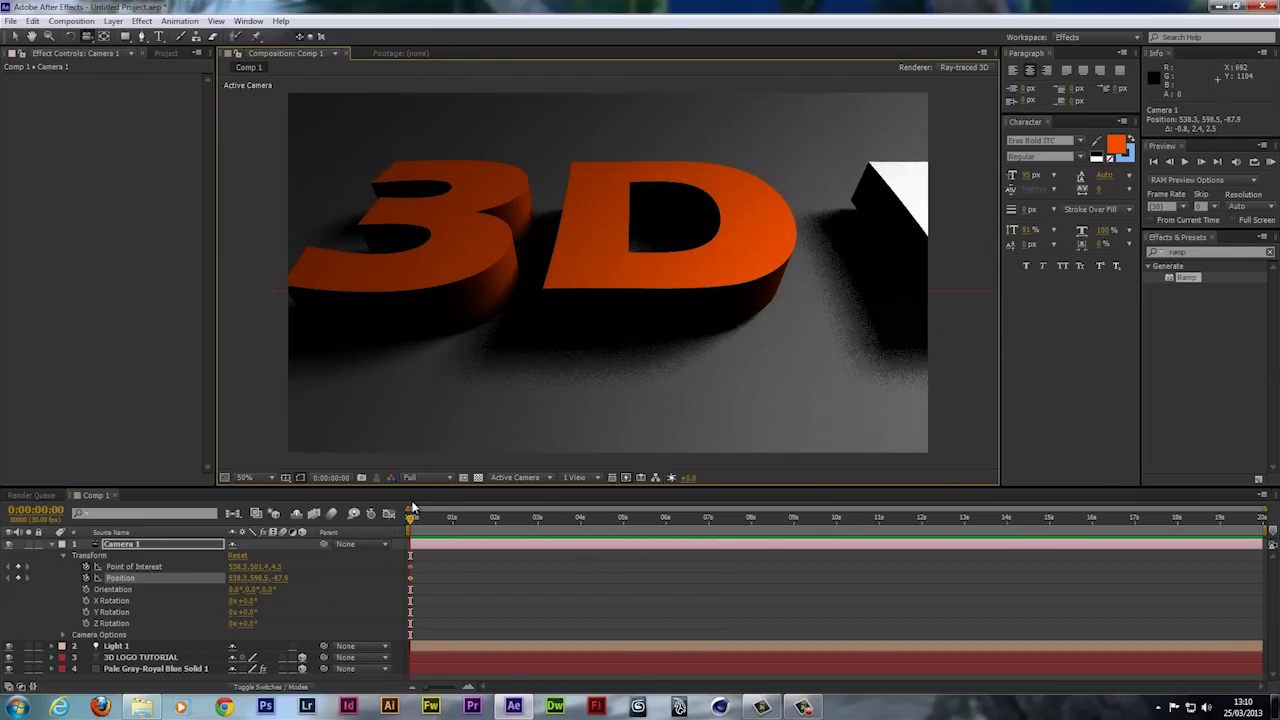
At about 6 seconds, track the camera along the title to the final letters "IAL", at about 1369, 595, -92.
{"action": "left_click_drag", "start_coordinate": [410, 520], "coordinate": [660, 519]}
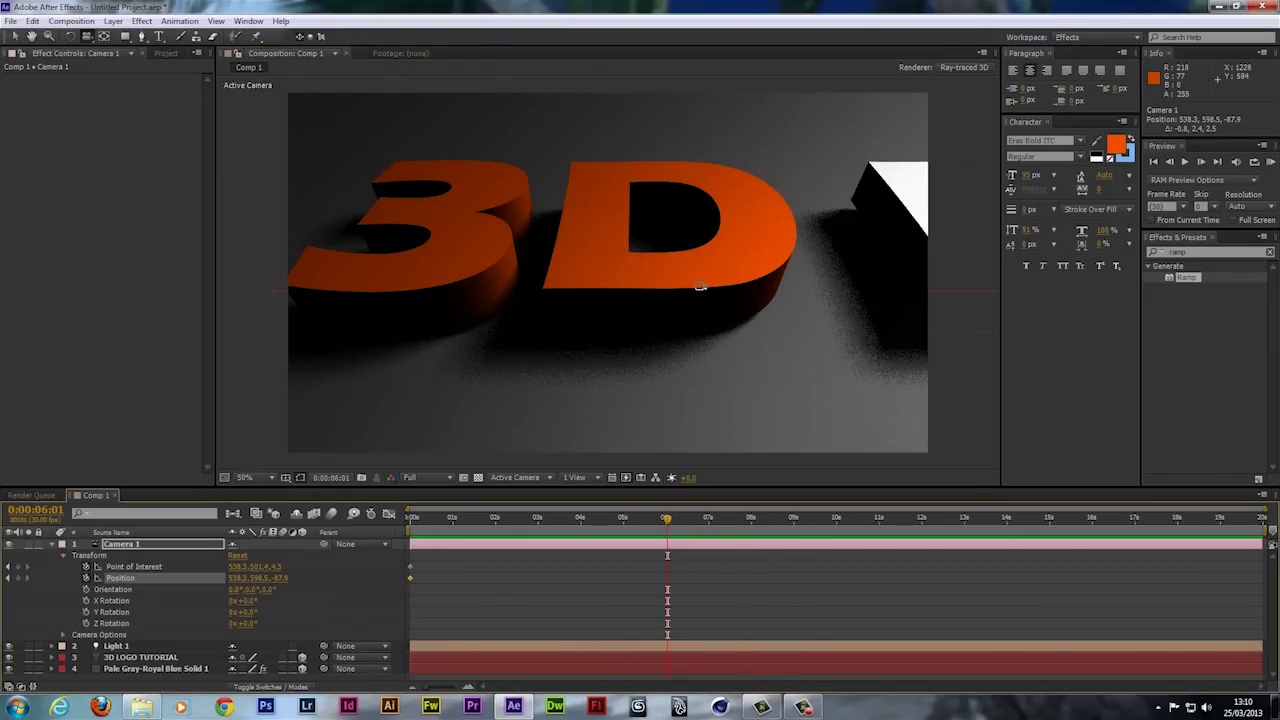
{"action": "left_click_drag", "start_coordinate": [700, 280], "coordinate": [479, 261]}
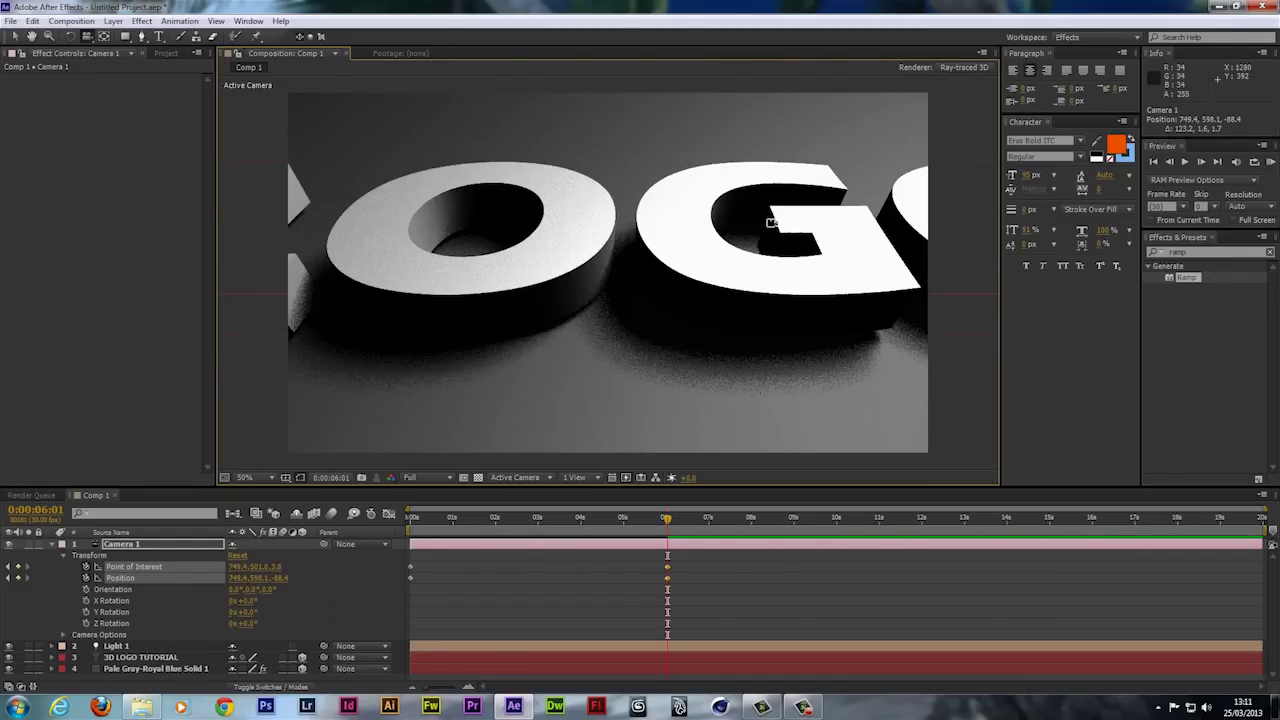
{"action": "left_click_drag", "start_coordinate": [766, 214], "coordinate": [340, 260]}
{"action": "left_click_drag", "start_coordinate": [802, 232], "coordinate": [229, 236]}
{"action": "left_click_drag", "start_coordinate": [765, 201], "coordinate": [452, 203]}
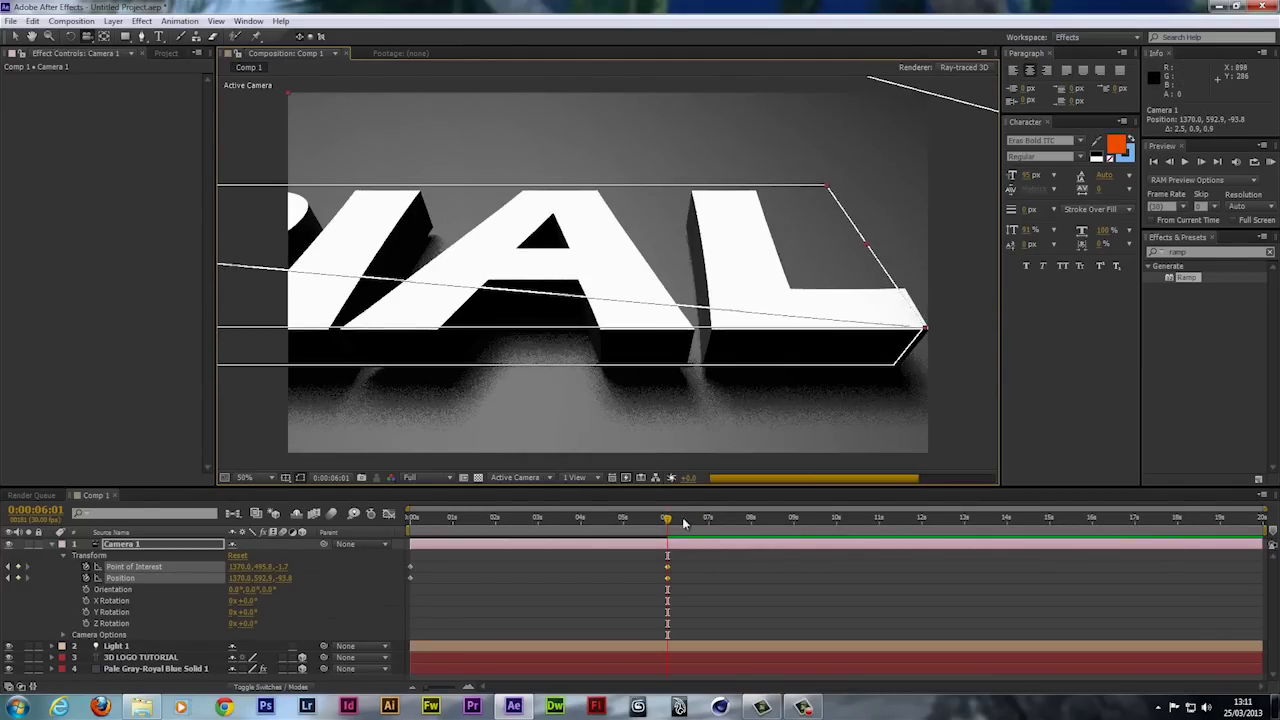
{"action": "left_click_drag", "start_coordinate": [473, 520], "coordinate": [668, 524]}
{"action": "left_click_drag", "start_coordinate": [667, 281], "coordinate": [670, 266]}
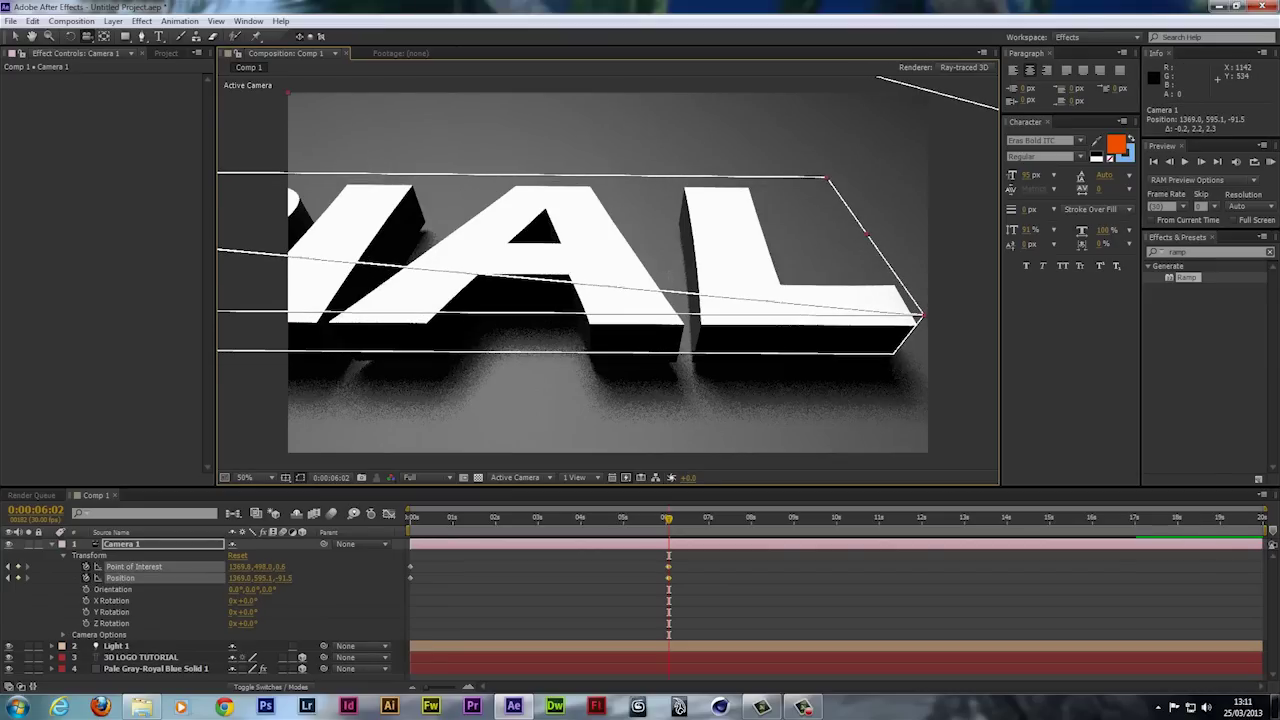
At 0:00:10:05, pull the camera back to about 953, 1038, -825 to frame the whole title, and collapse the Camera 1 properties.
{"action": "left_click_drag", "start_coordinate": [672, 522], "coordinate": [843, 524]}
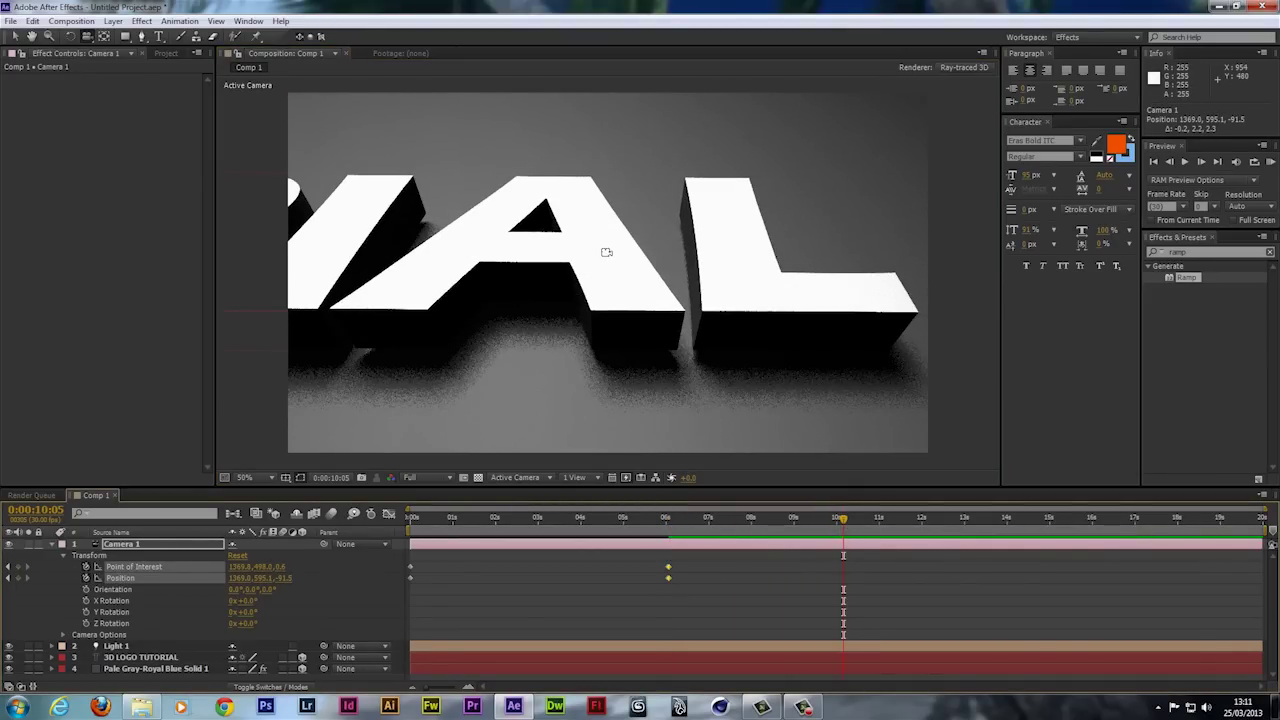
{"action": "left_click_drag", "start_coordinate": [606, 252], "coordinate": [601, 305]}
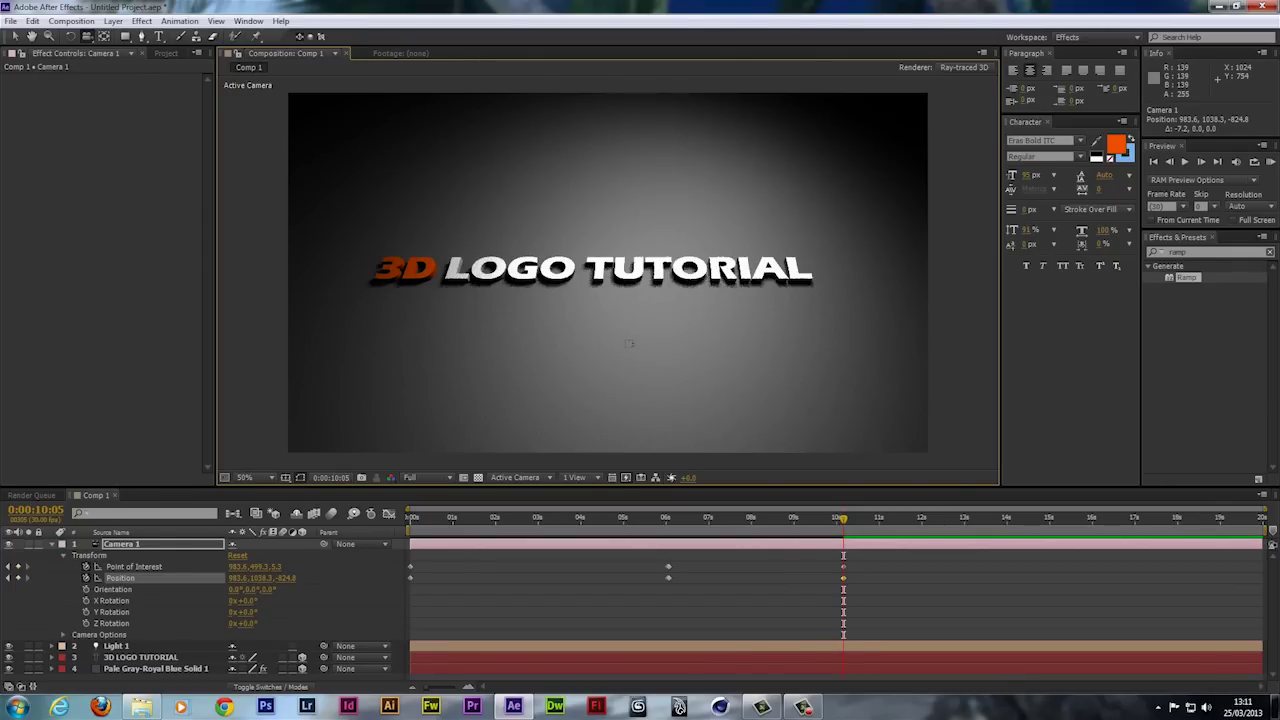
{"action": "left_click_drag", "start_coordinate": [629, 341], "coordinate": [623, 332]}
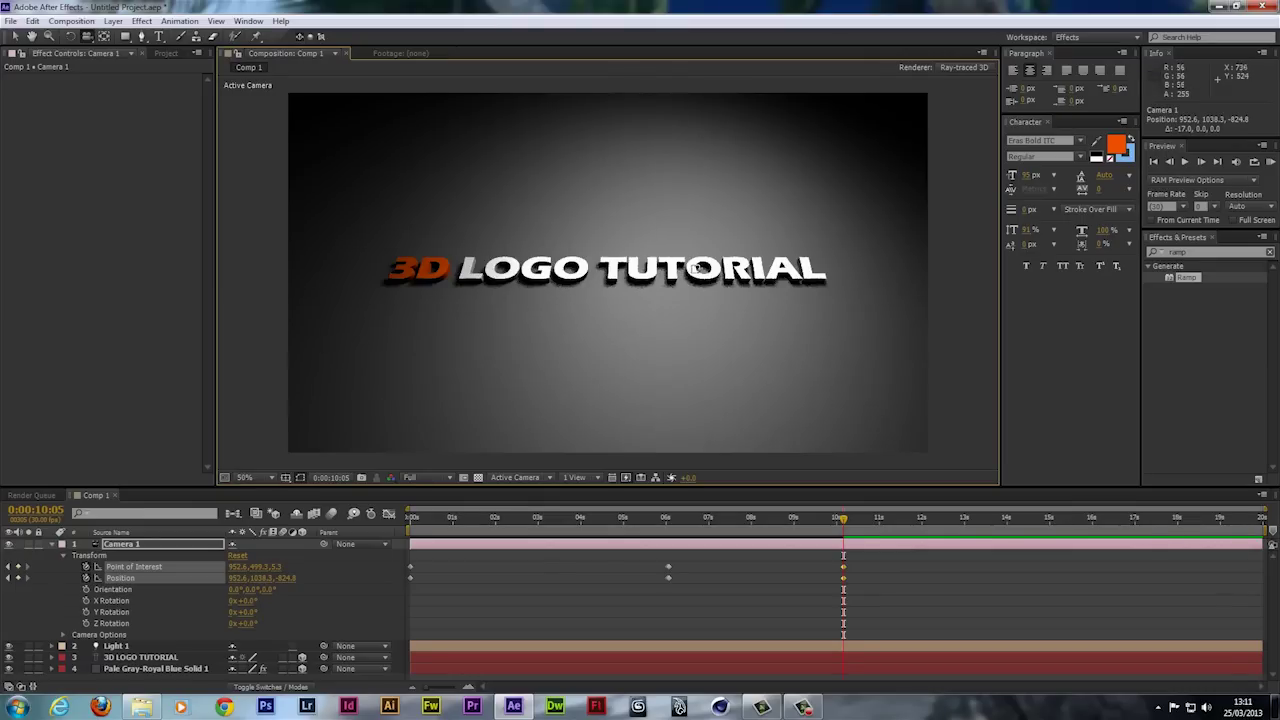
{"action": "left_click", "coordinate": [53, 544]}
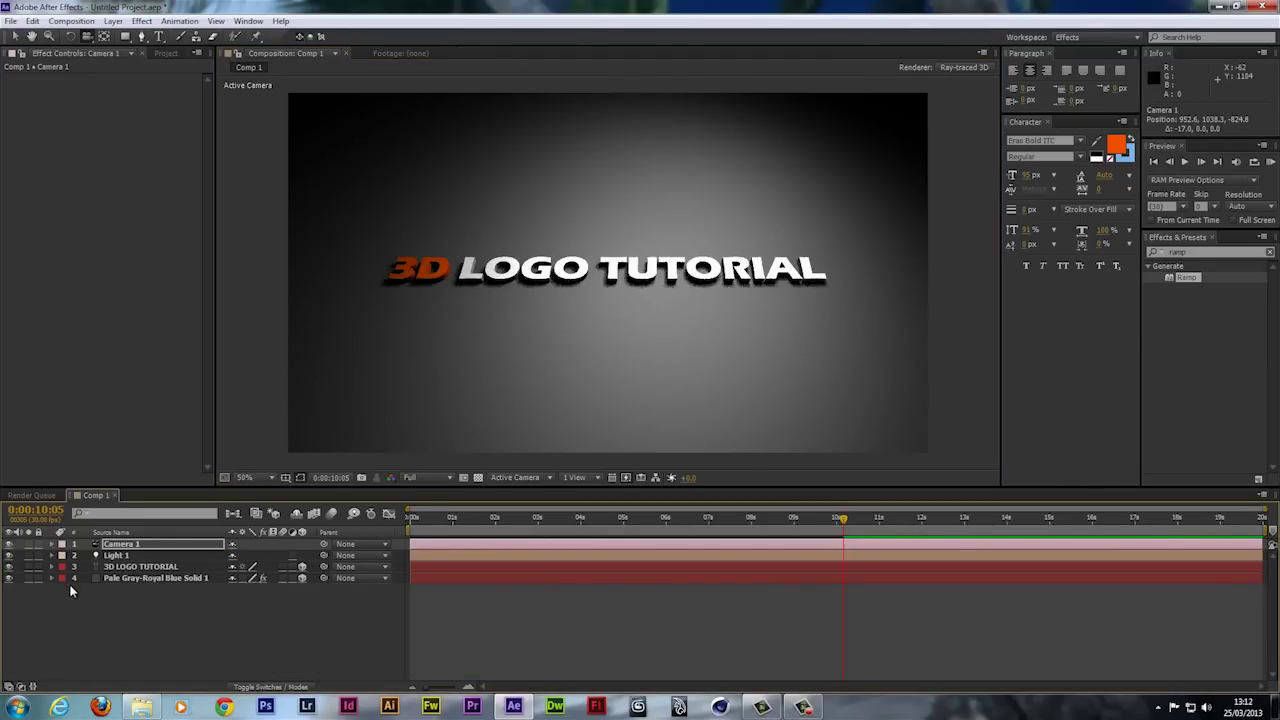
In the 3D LOGO TUTORIAL text layer's Material Options, set Specular Intensity to 100% and Specular Shininess to 51%.
{"action": "left_click", "coordinate": [52, 566]}
{"action": "scroll", "coordinate": [55, 576], "scroll_direction": "down", "scroll_amount": 1}
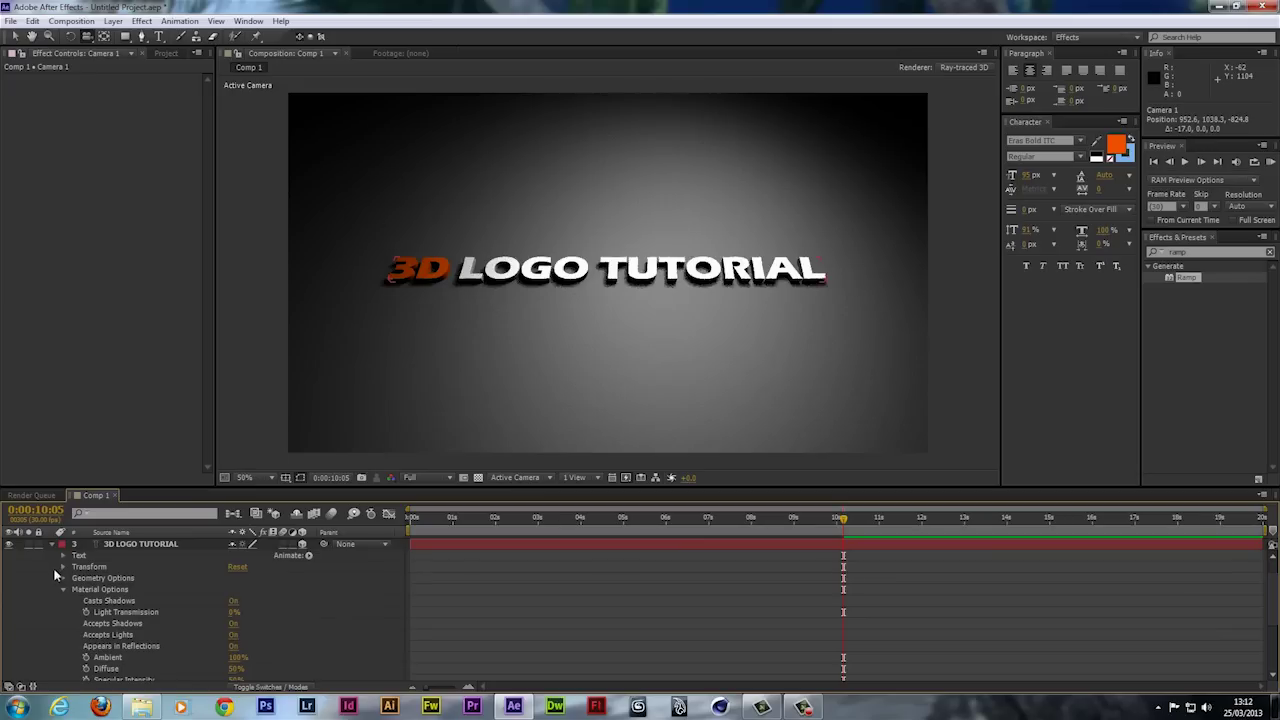
{"action": "scroll", "coordinate": [55, 572], "scroll_direction": "down", "scroll_amount": 3}
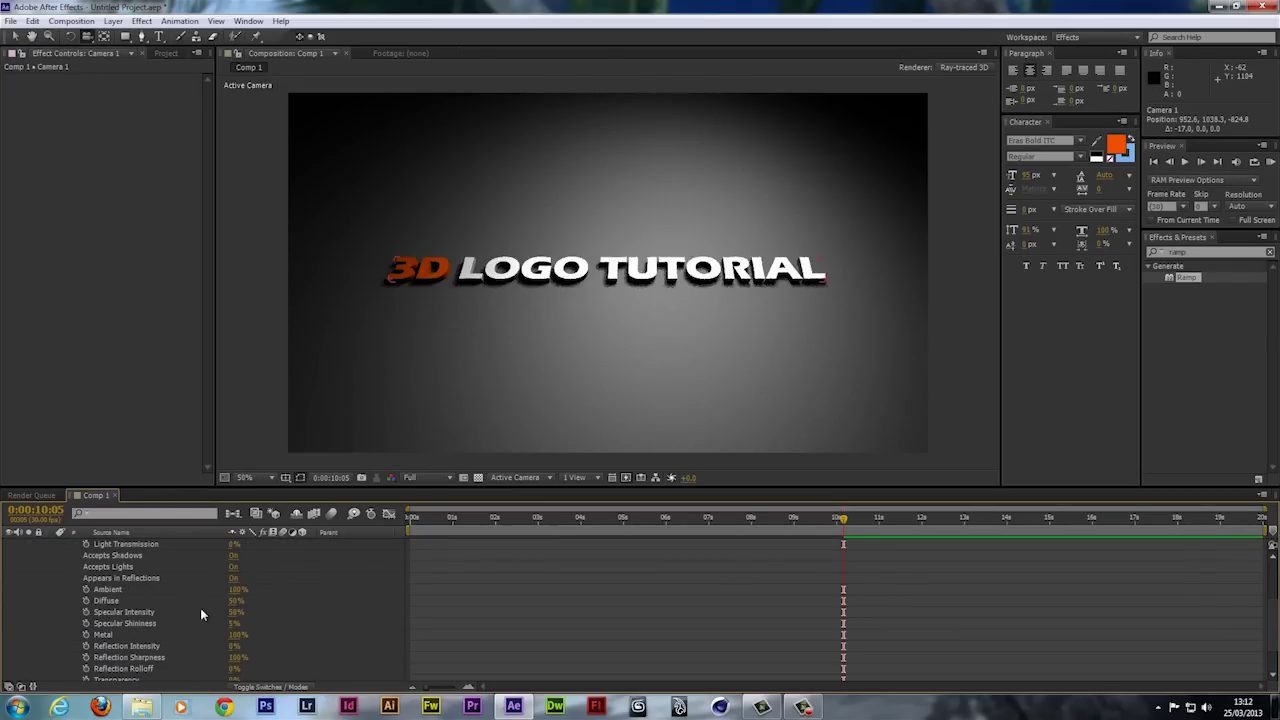
{"action": "left_click_drag", "start_coordinate": [236, 612], "coordinate": [300, 614]}
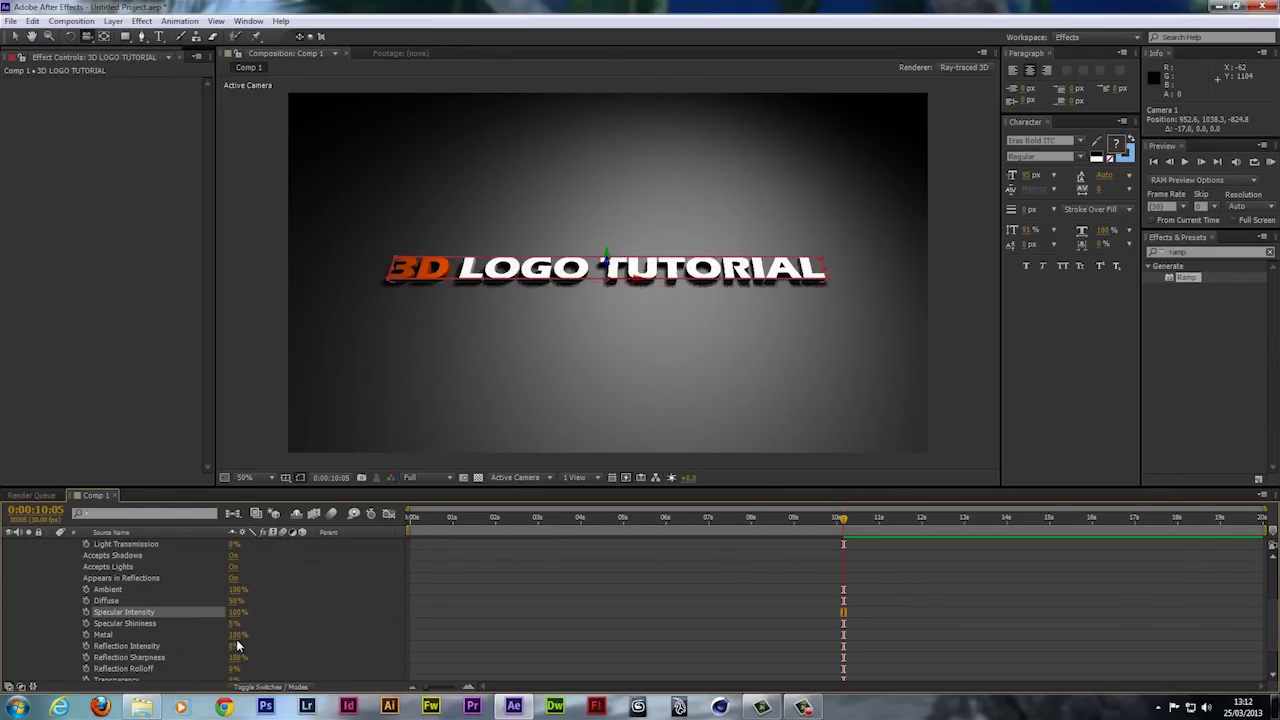
{"action": "left_click", "coordinate": [255, 619]}
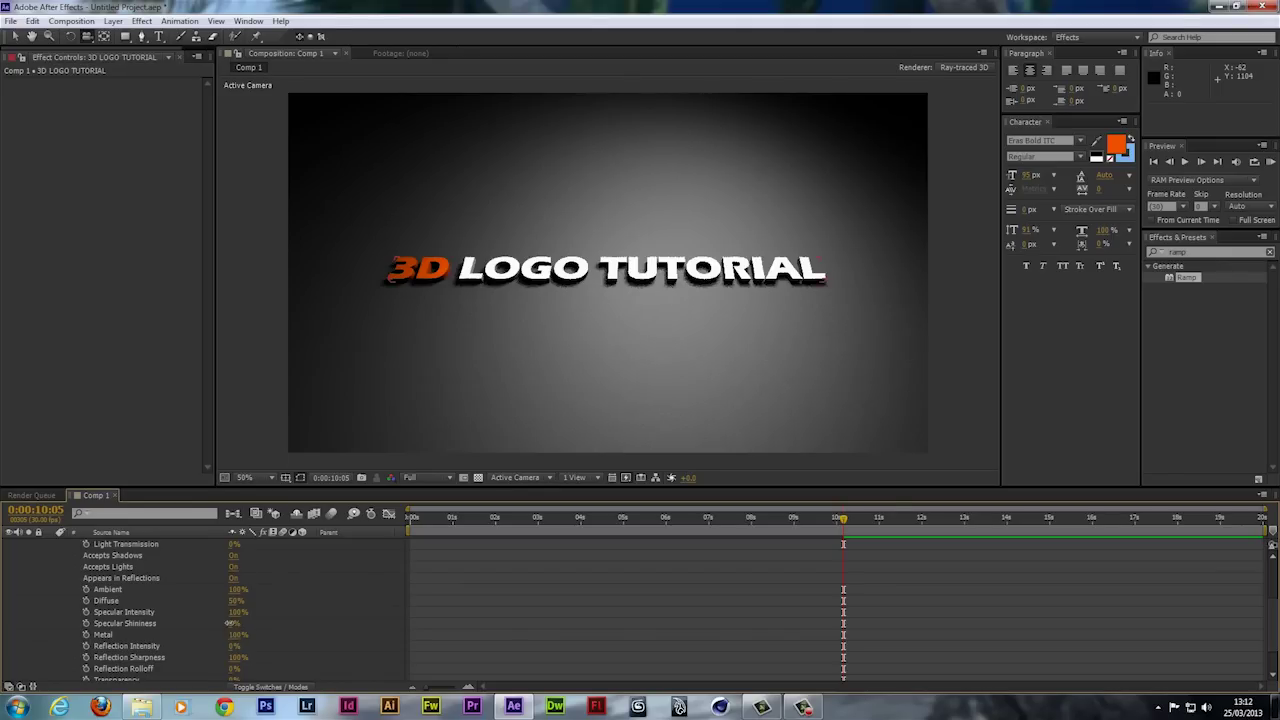
{"action": "left_click_drag", "start_coordinate": [231, 623], "coordinate": [276, 625]}
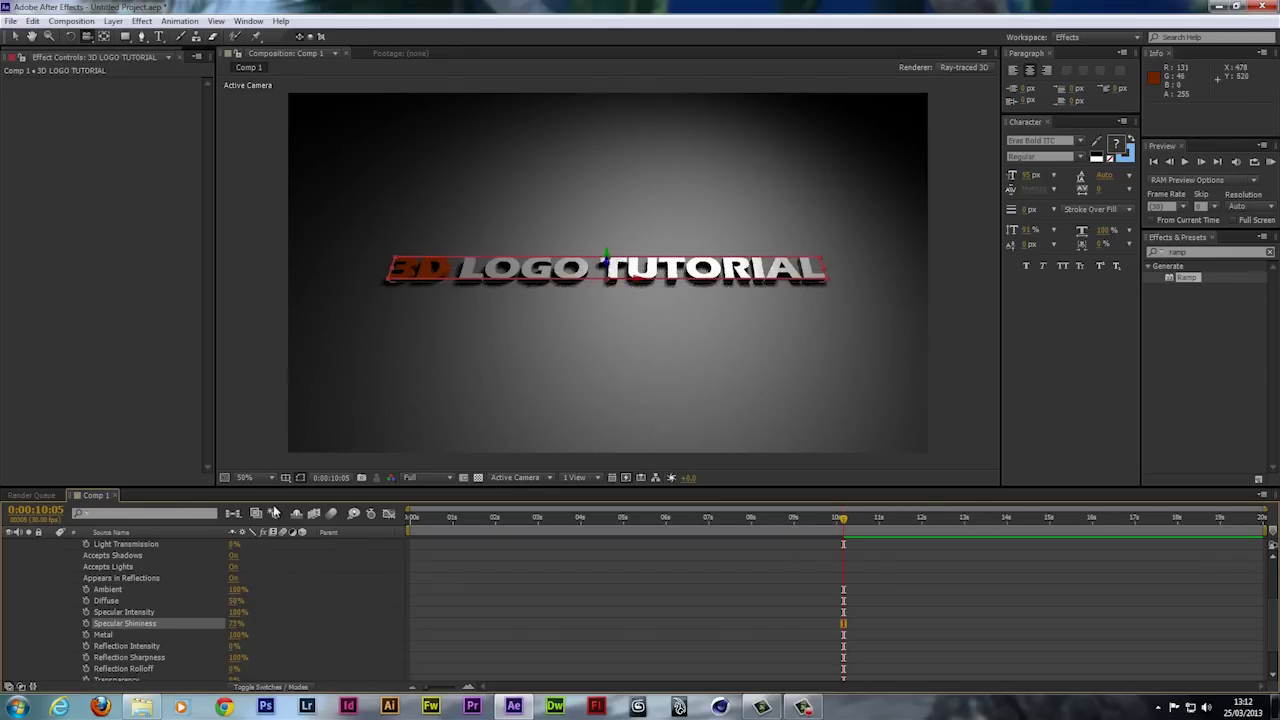
{"action": "left_click_drag", "start_coordinate": [234, 627], "coordinate": [222, 624]}
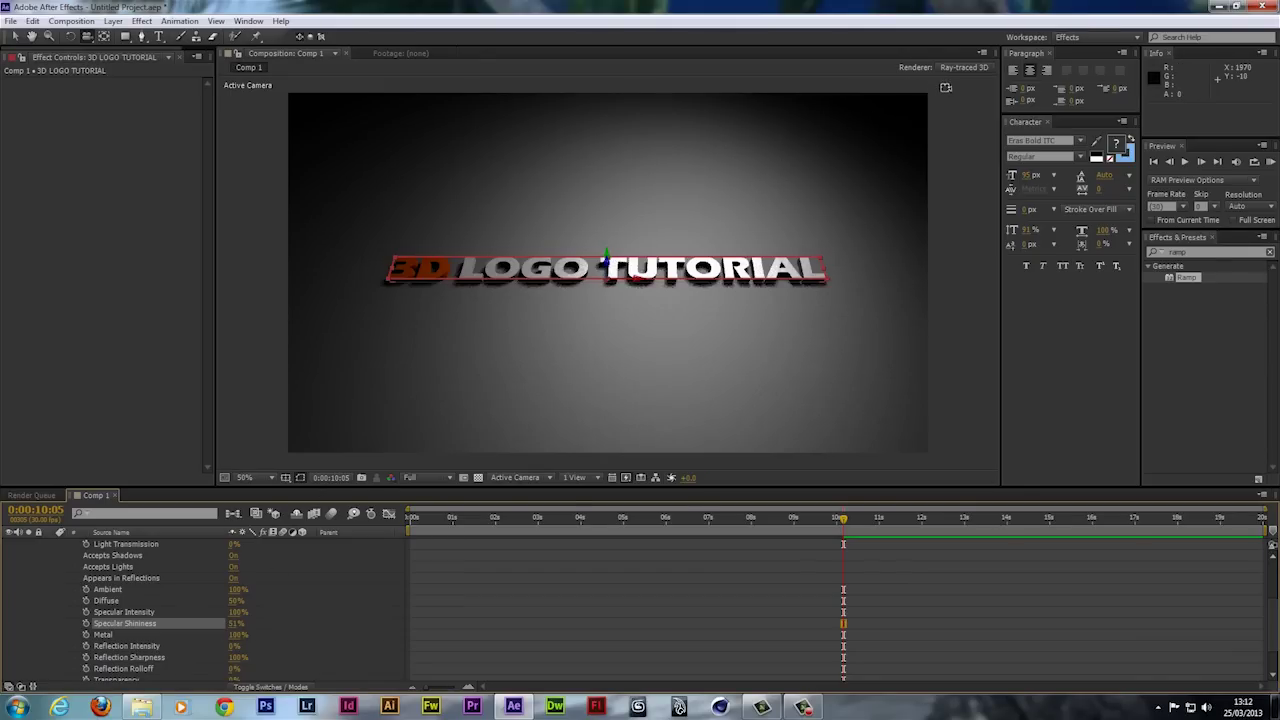
Set the composition's Ray-traced 3D renderer to a Ray-tracing Quality of 10 and apply the composition settings.
{"action": "left_click", "coordinate": [951, 66]}
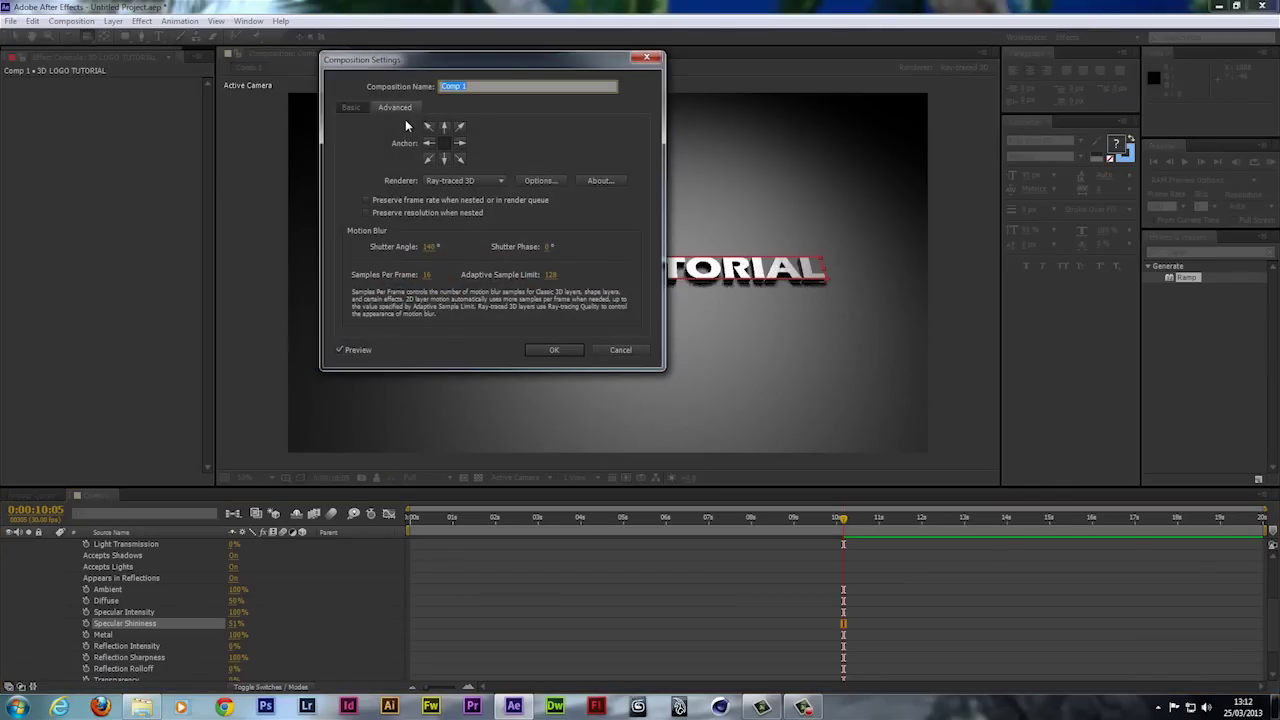
{"action": "left_click", "coordinate": [540, 181]}
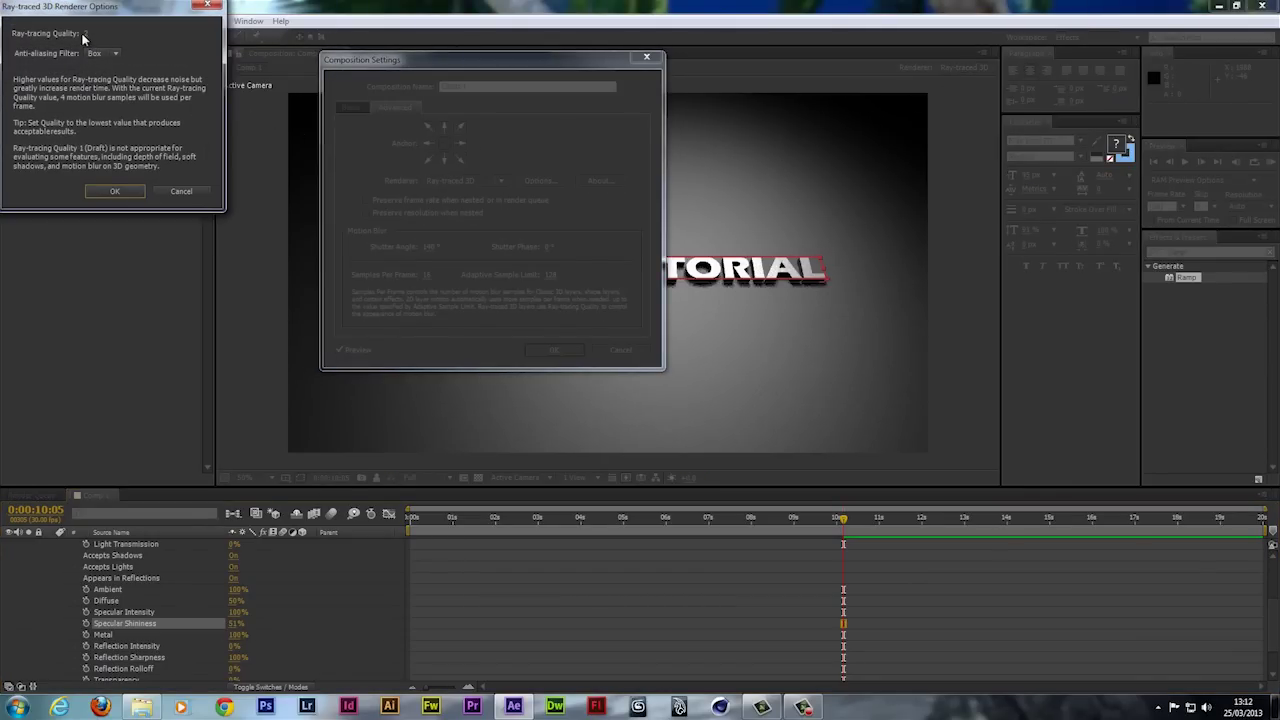
{"action": "type", "text": "10"}
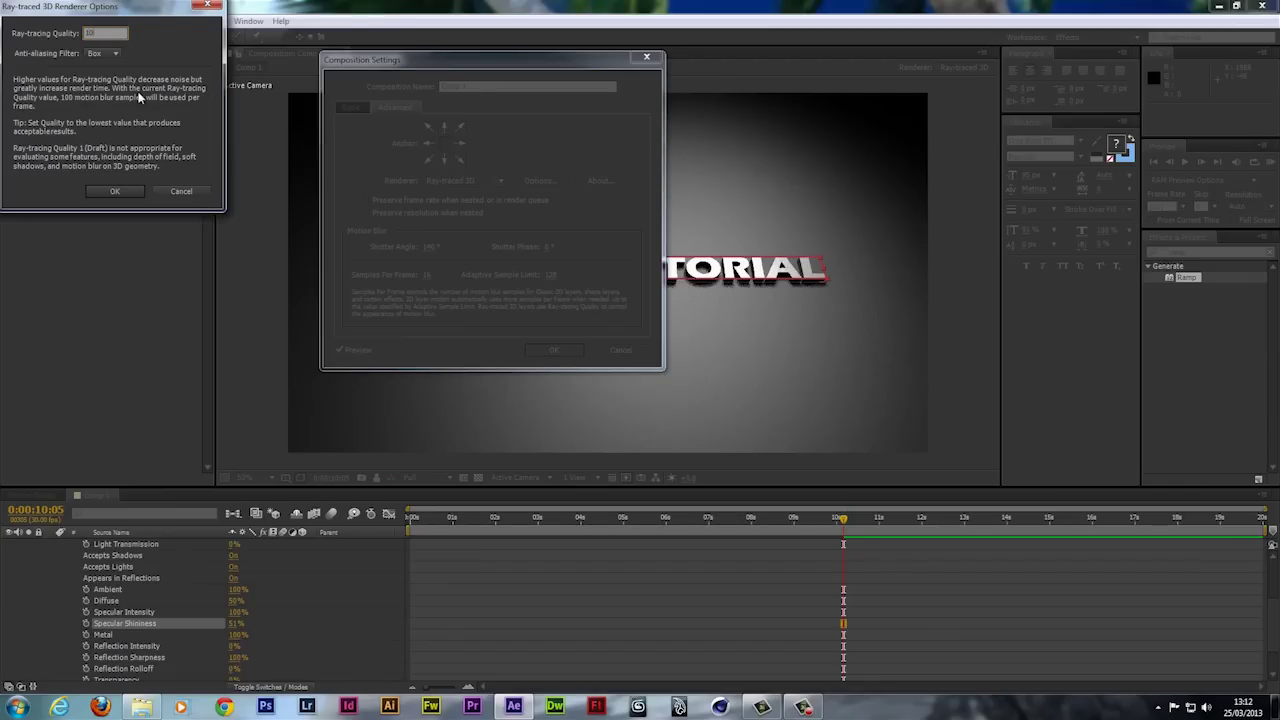
{"action": "key", "text": "Return"}
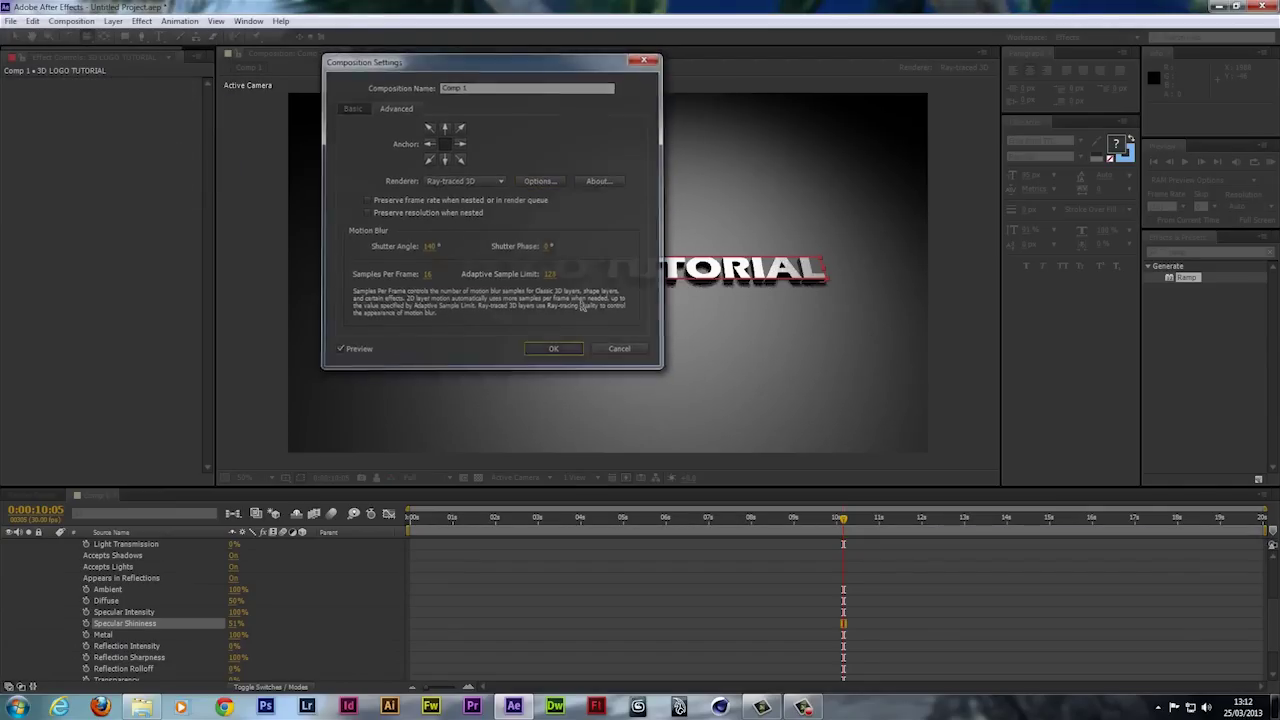
{"action": "left_click", "coordinate": [560, 351]}
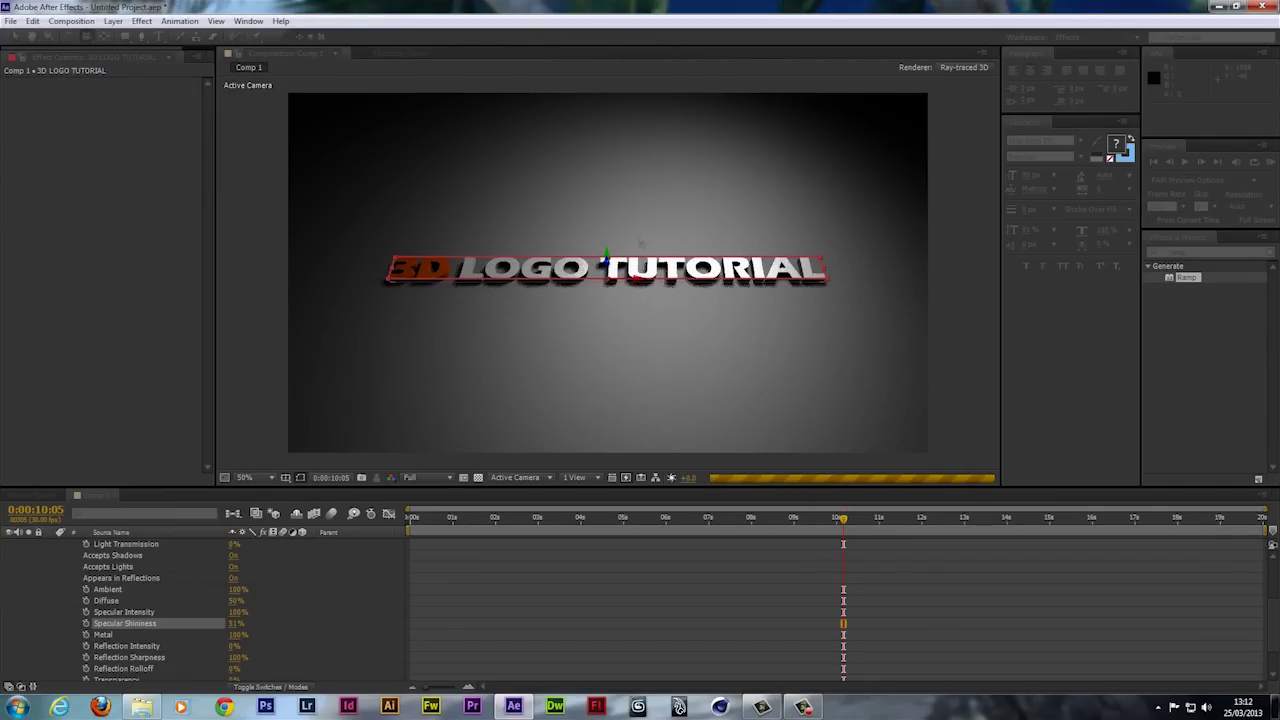